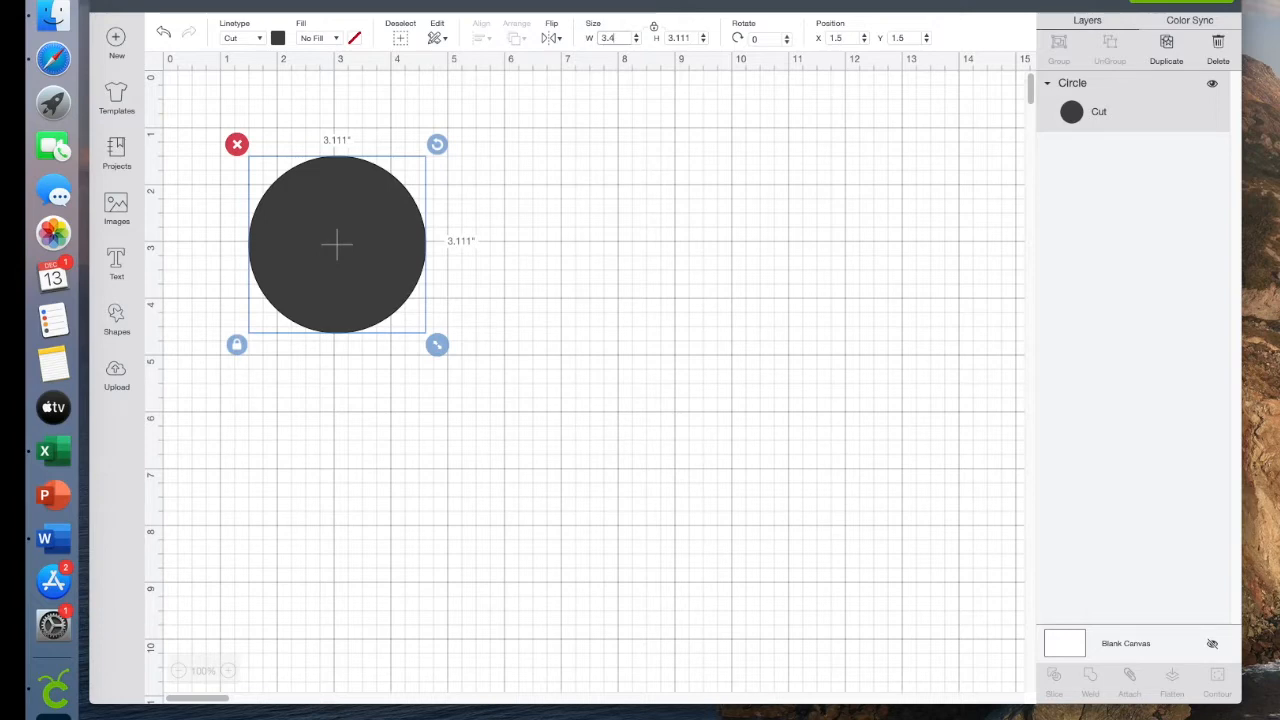
- Set the circle's size to 3.4 inches with proportions kept, and colour it dark red
key("Return")
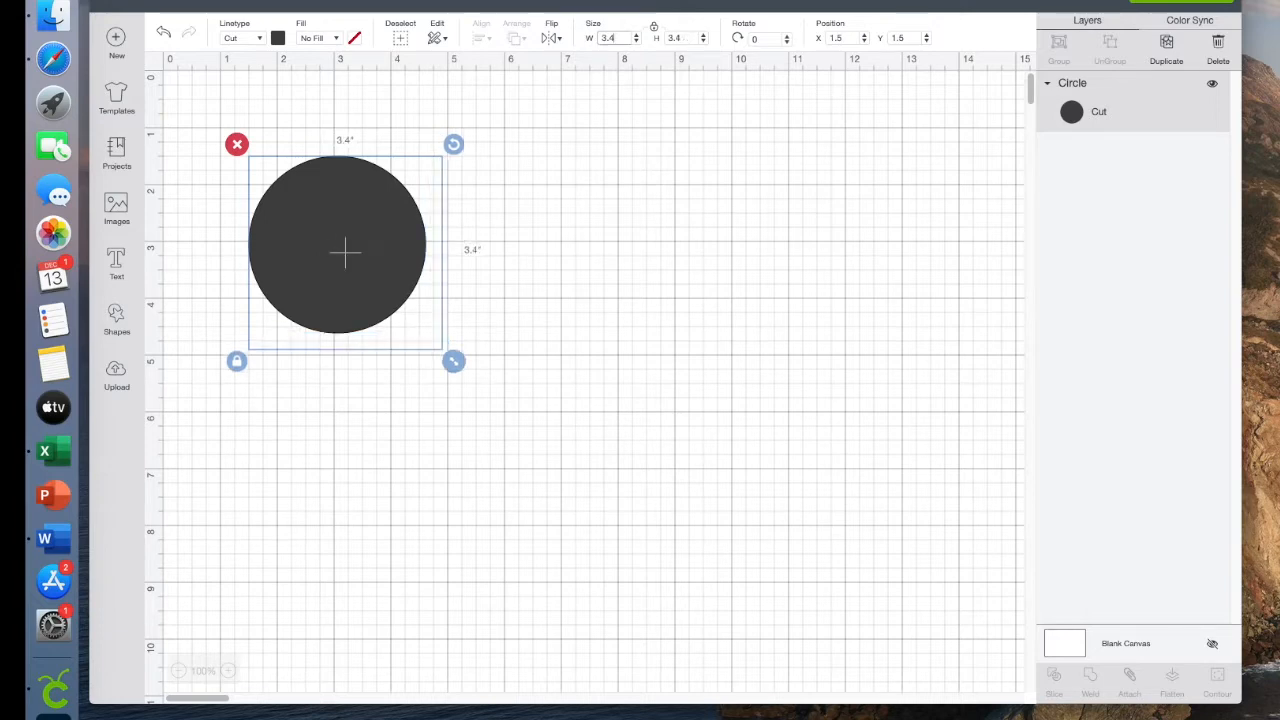
left_click(280, 38)
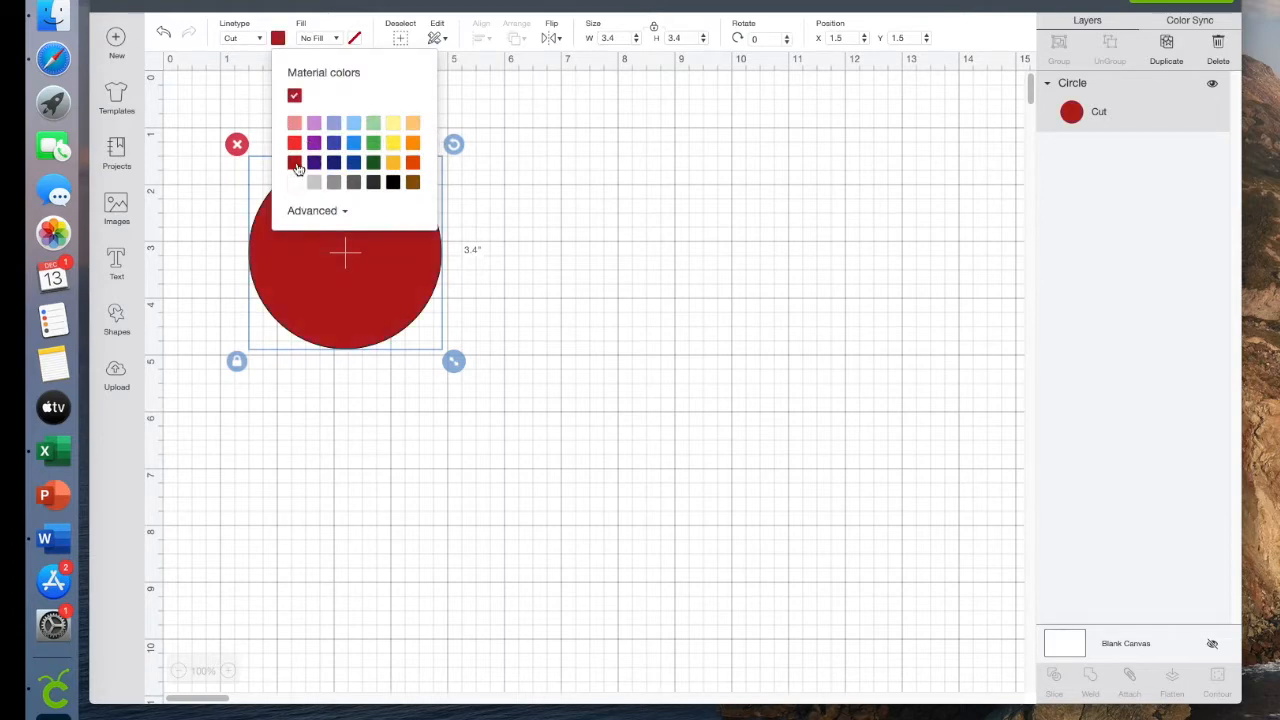
- Duplicate the red circle, shrink the copy to about 2.89 inches and place it inside the original to leave an even border
left_click(1166, 45)
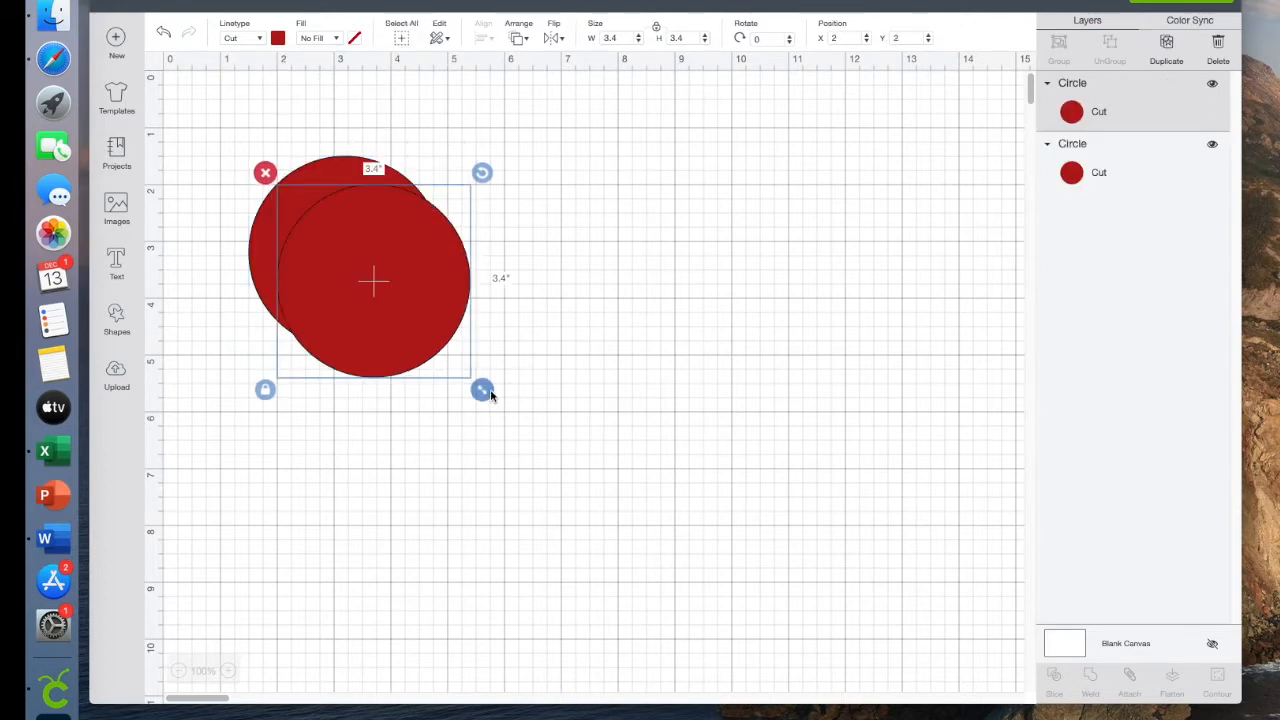
left_click_drag(487, 391, 461, 354)
left_click_drag(394, 254, 380, 241)
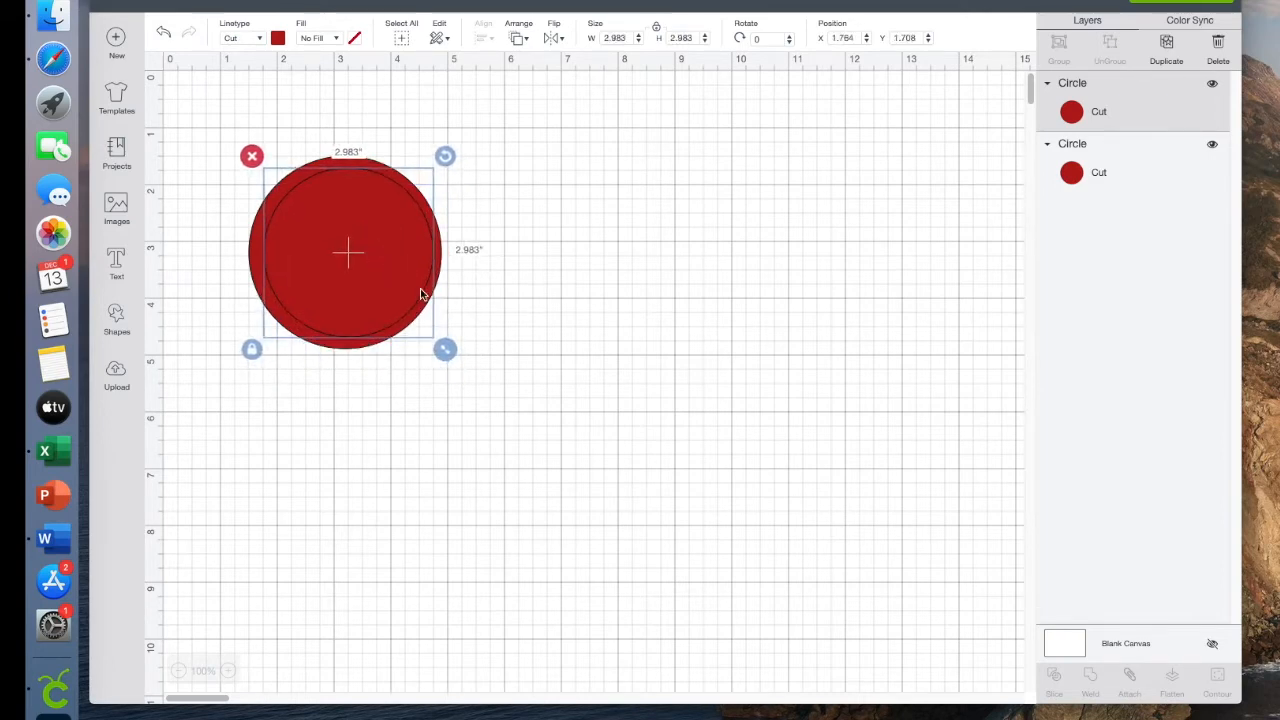
left_click_drag(448, 349, 442, 346)
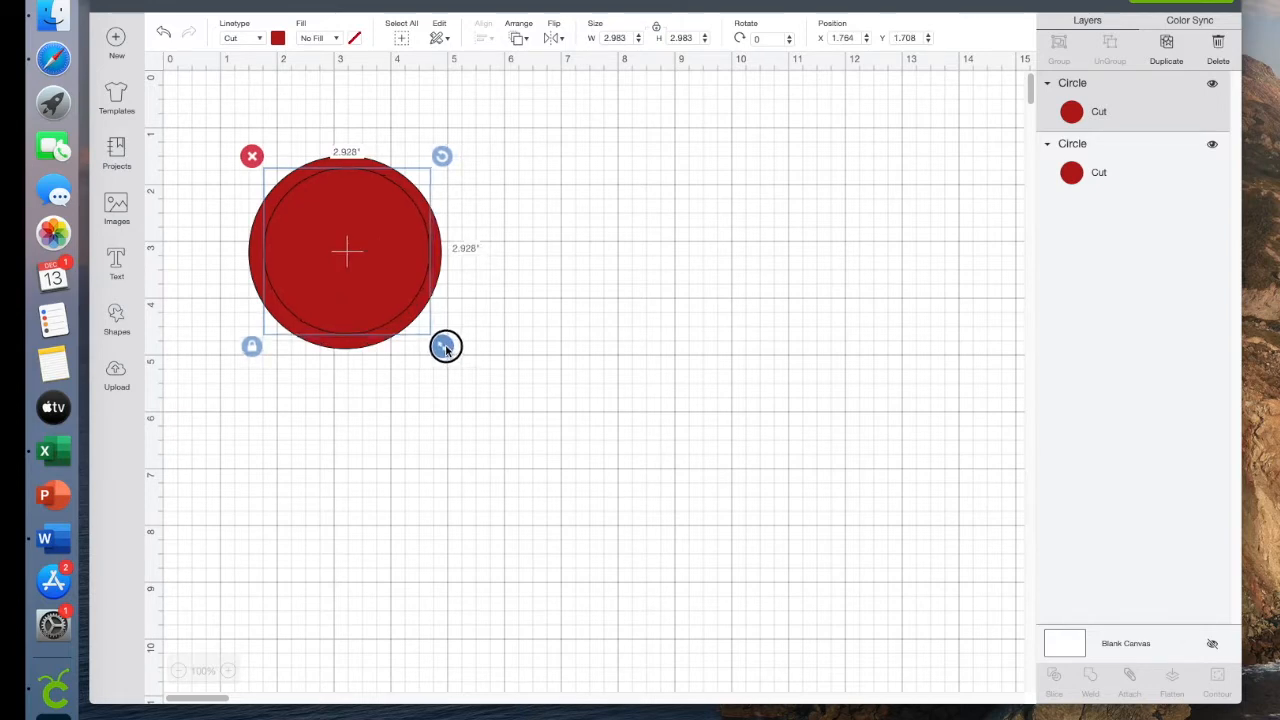
left_click_drag(371, 273, 370, 274)
left_click_drag(437, 341, 435, 344)
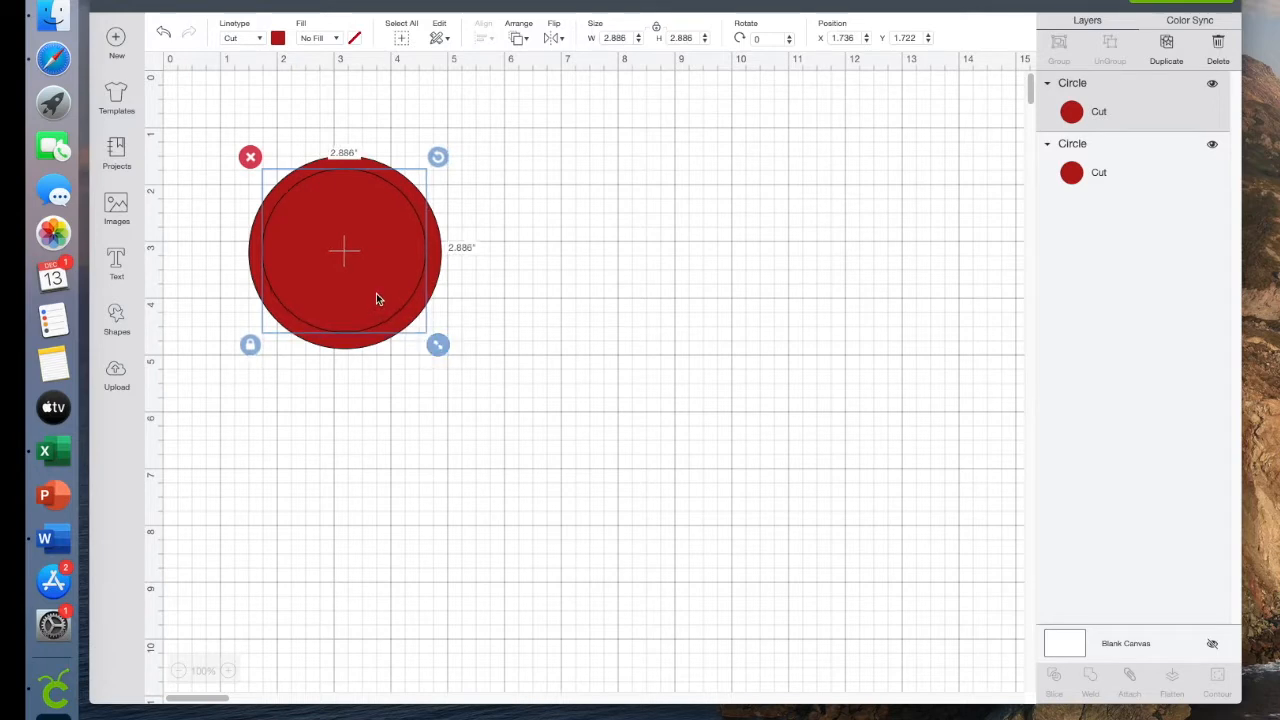
- Align both red circles so they share the same centre
left_click_drag(188, 104, 560, 455)
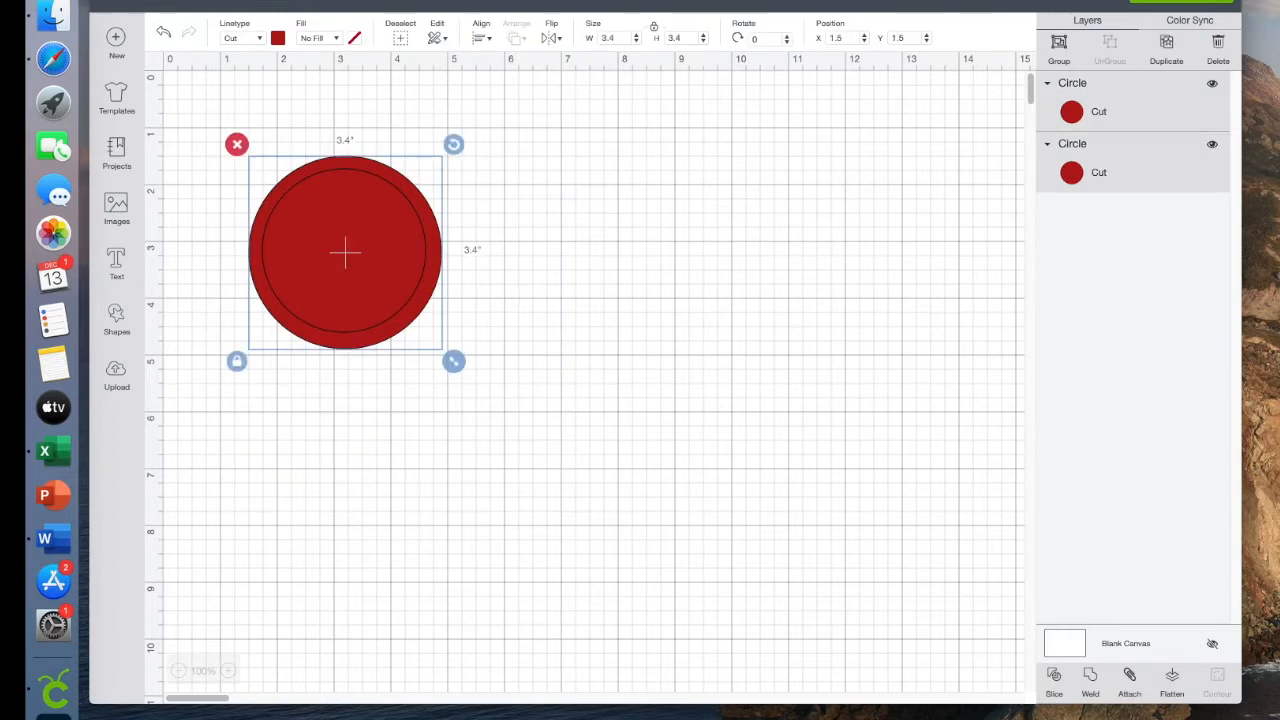
left_click(481, 38)
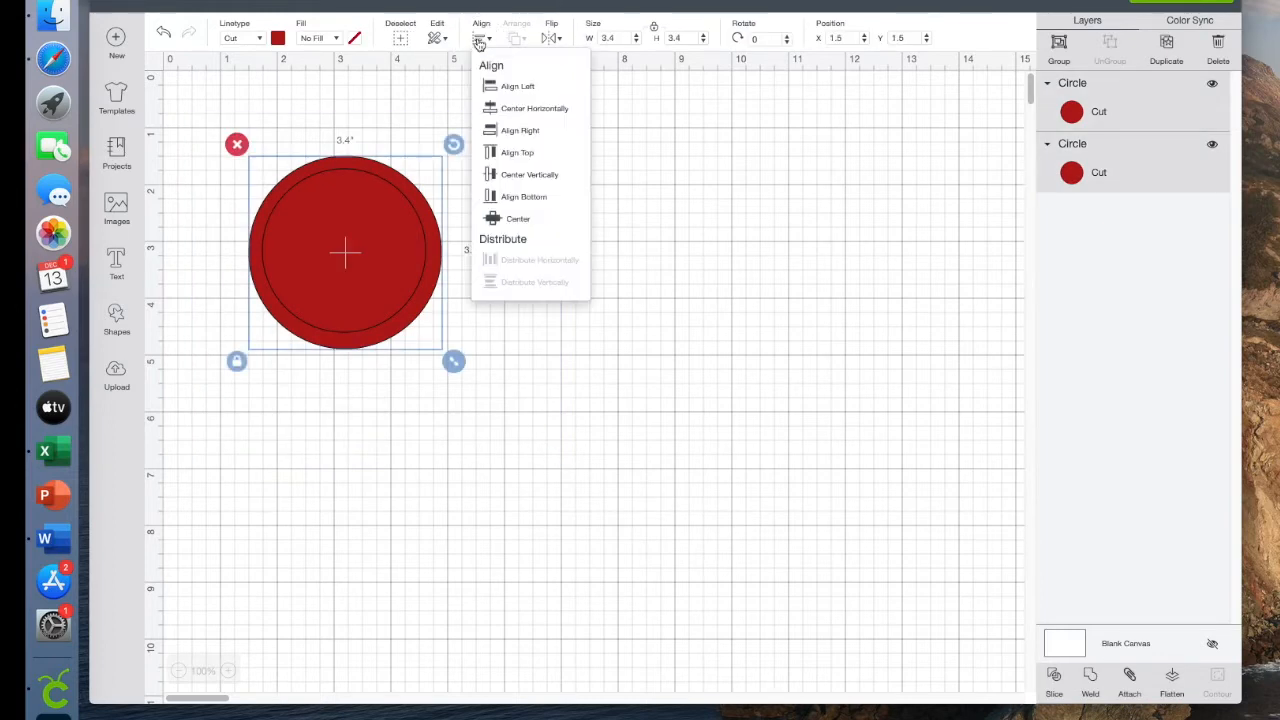
left_click(517, 219)
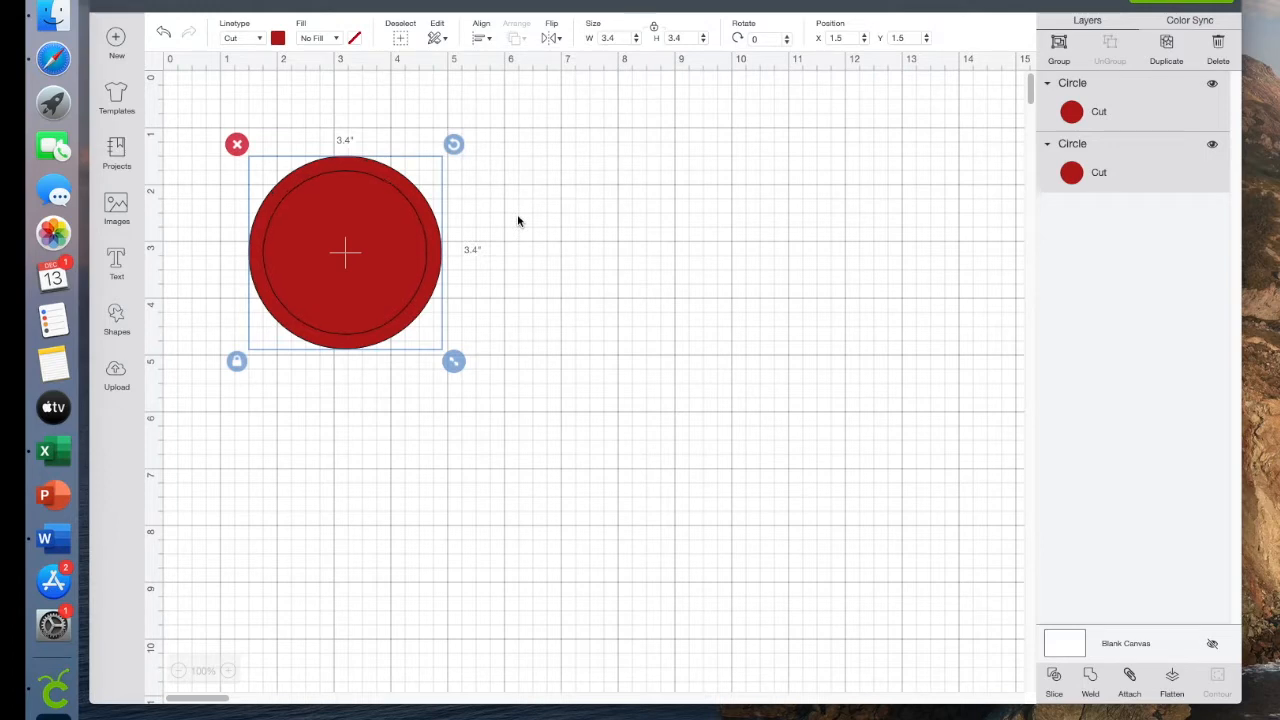
- Slice the two circles, move both inner discs away from the ring and delete one of them
left_click(1055, 680)
left_click_drag(371, 249, 726, 232)
left_click_drag(340, 225, 705, 447)
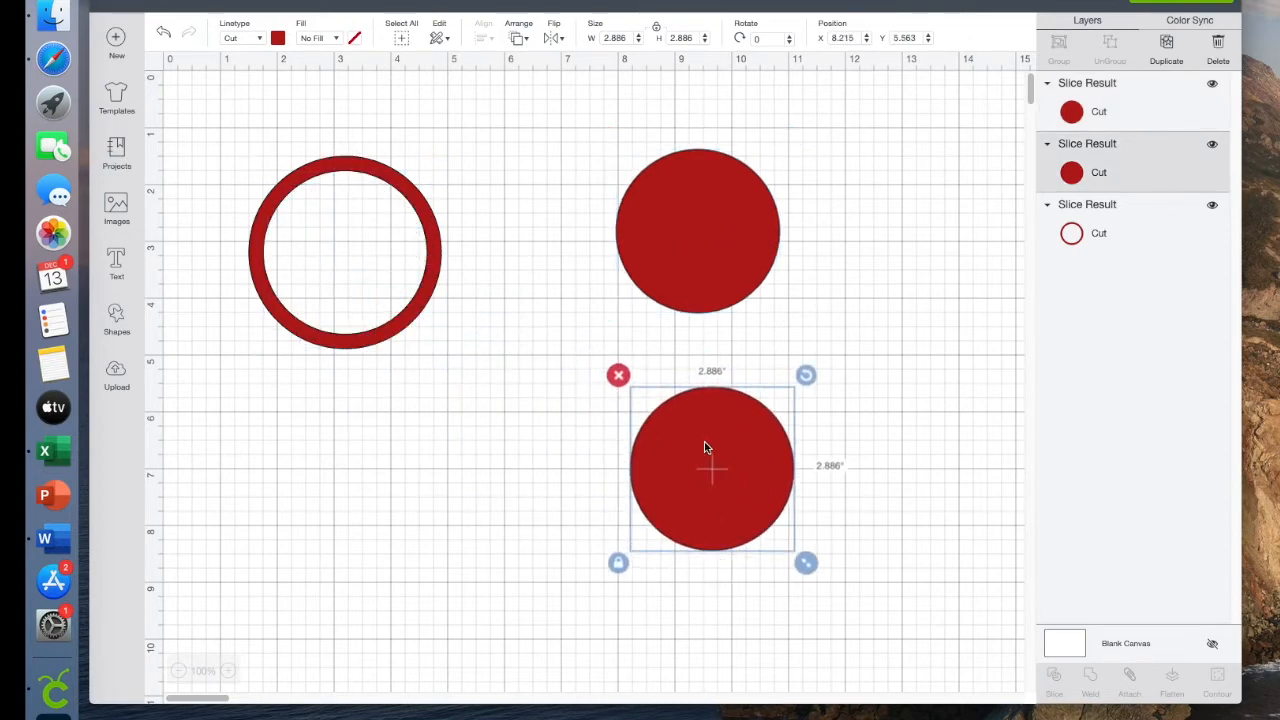
left_click(618, 374)
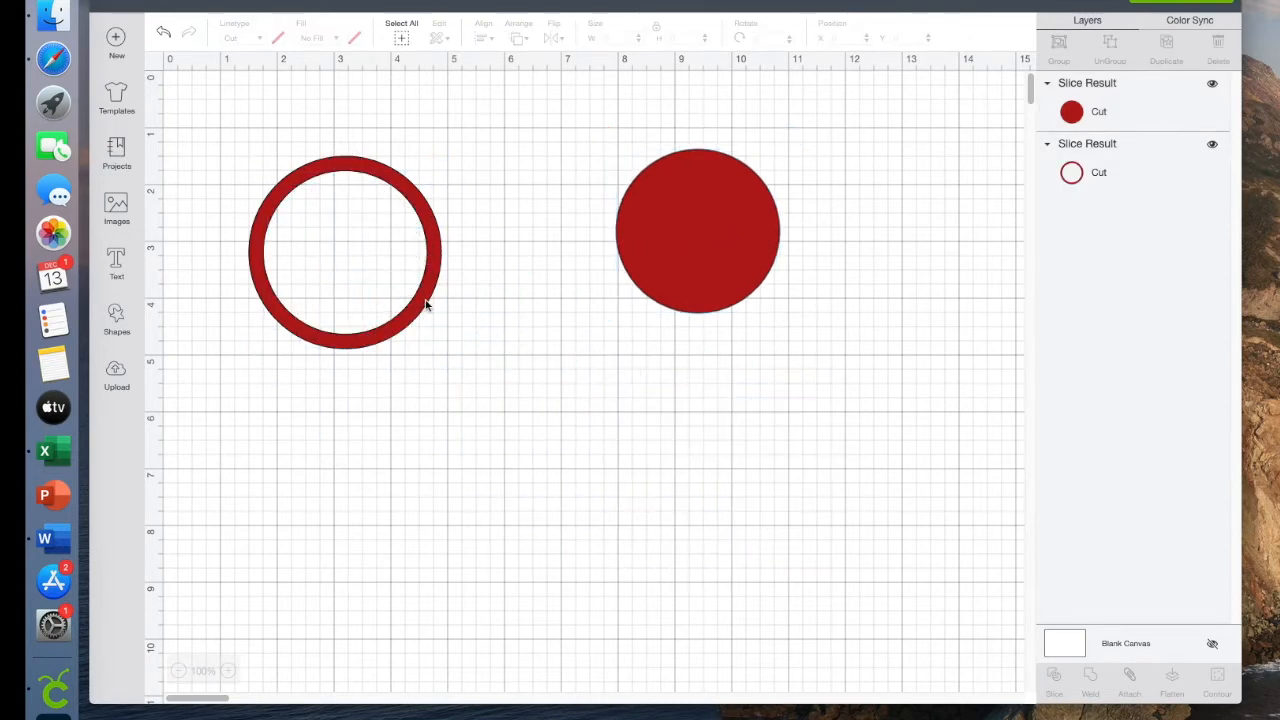
- Enlarge the remaining red disc to about 2.93 inches and place it beside the ring, clear of it
left_click_drag(713, 273, 600, 290)
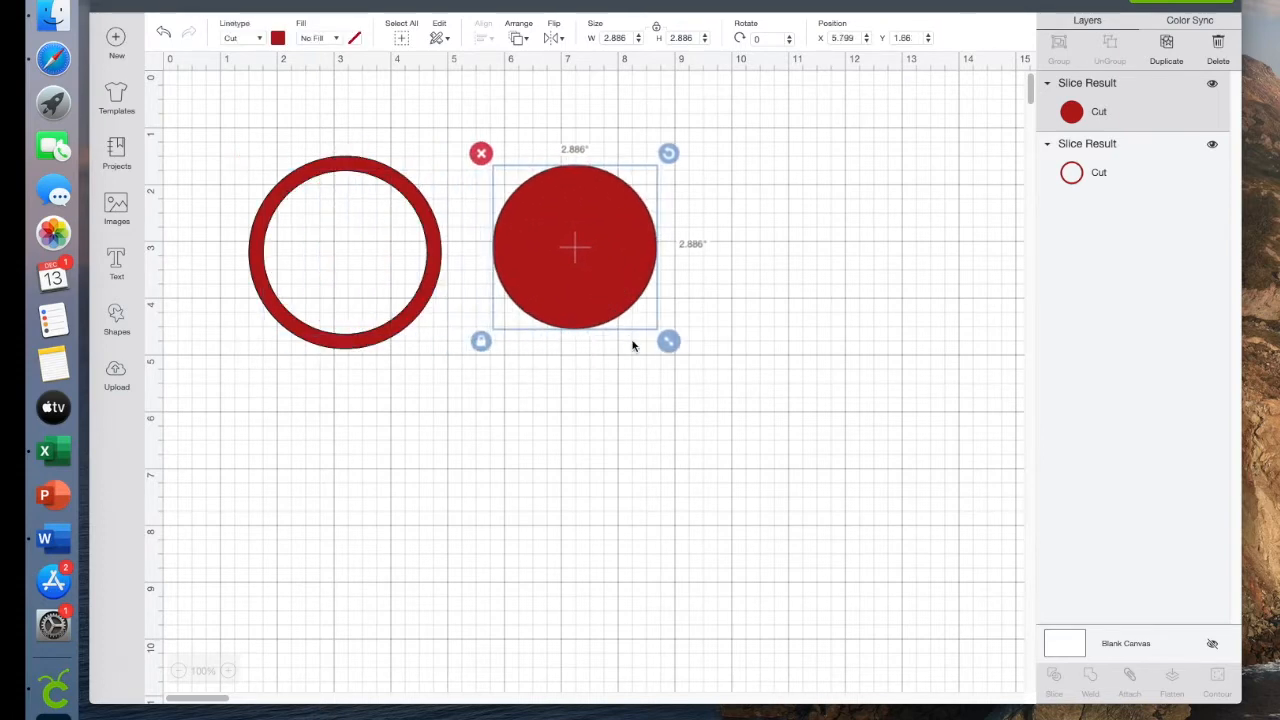
left_click_drag(669, 346, 669, 343)
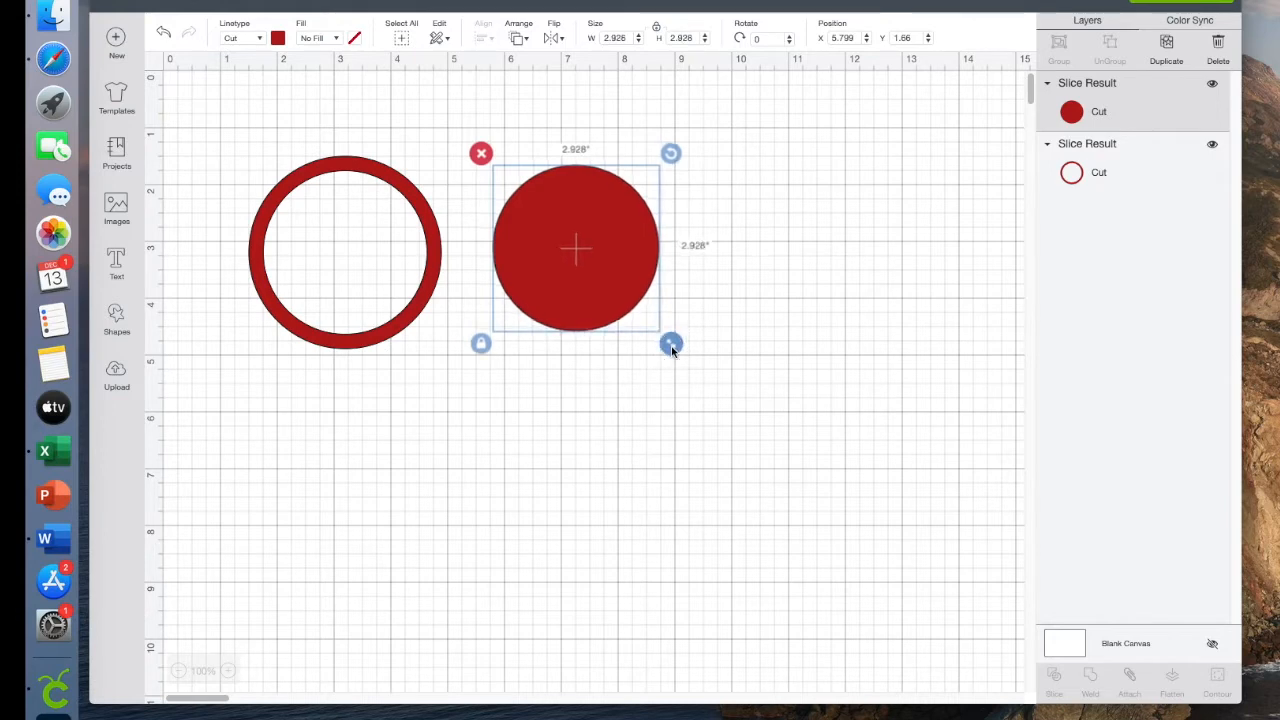
left_click_drag(590, 287, 703, 292)
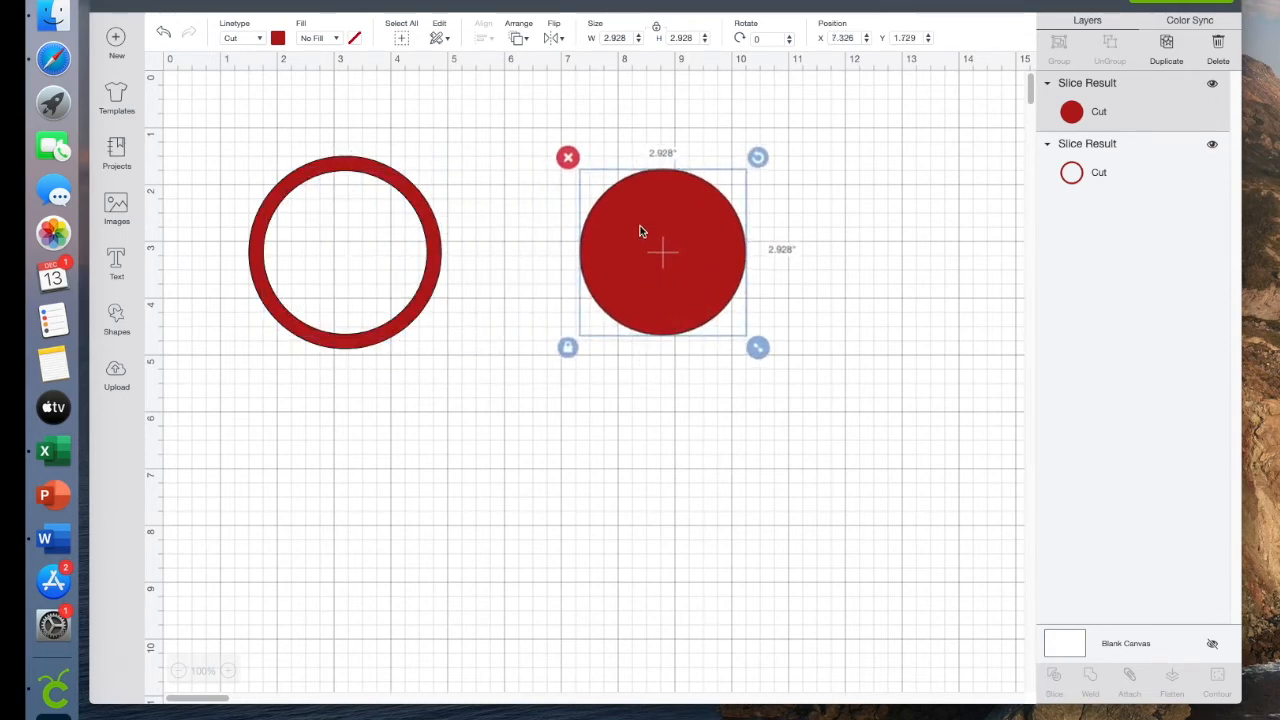
left_click(763, 235)
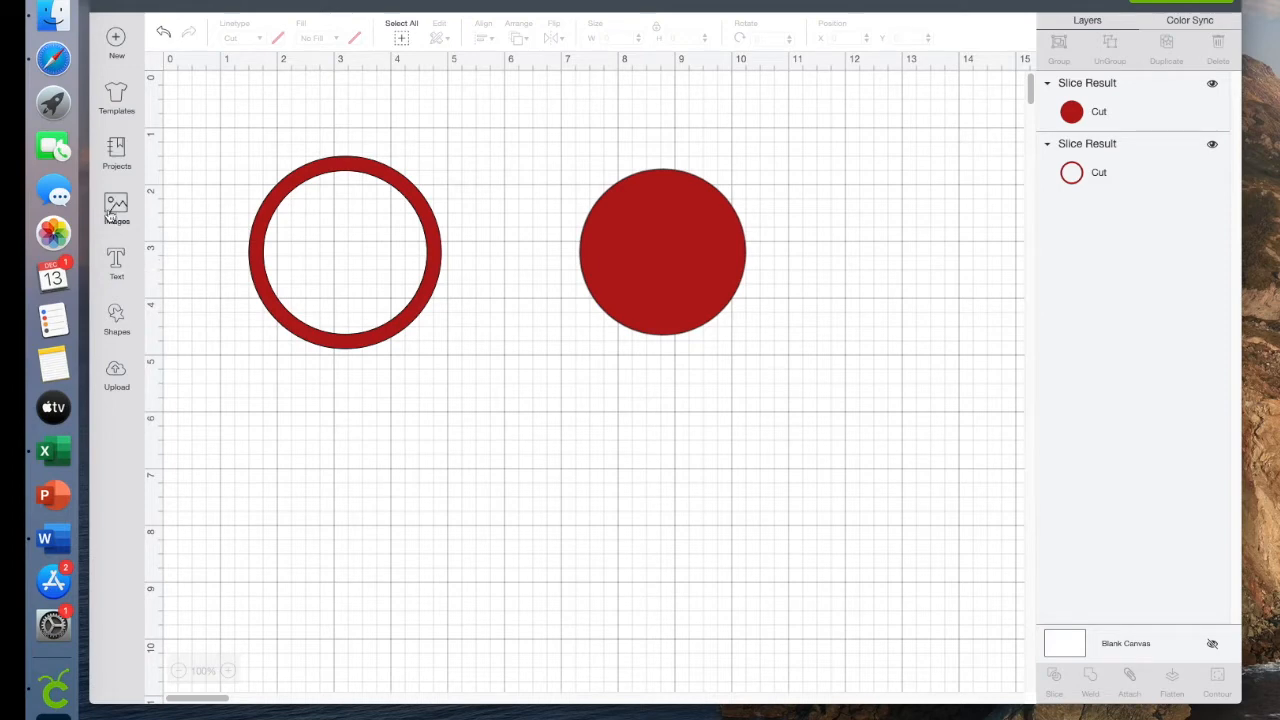
- Add a square, stretch it into a bar about 6.53 inches wide and 1.2 inches high, and lay it across the red disc
left_click(116, 314)
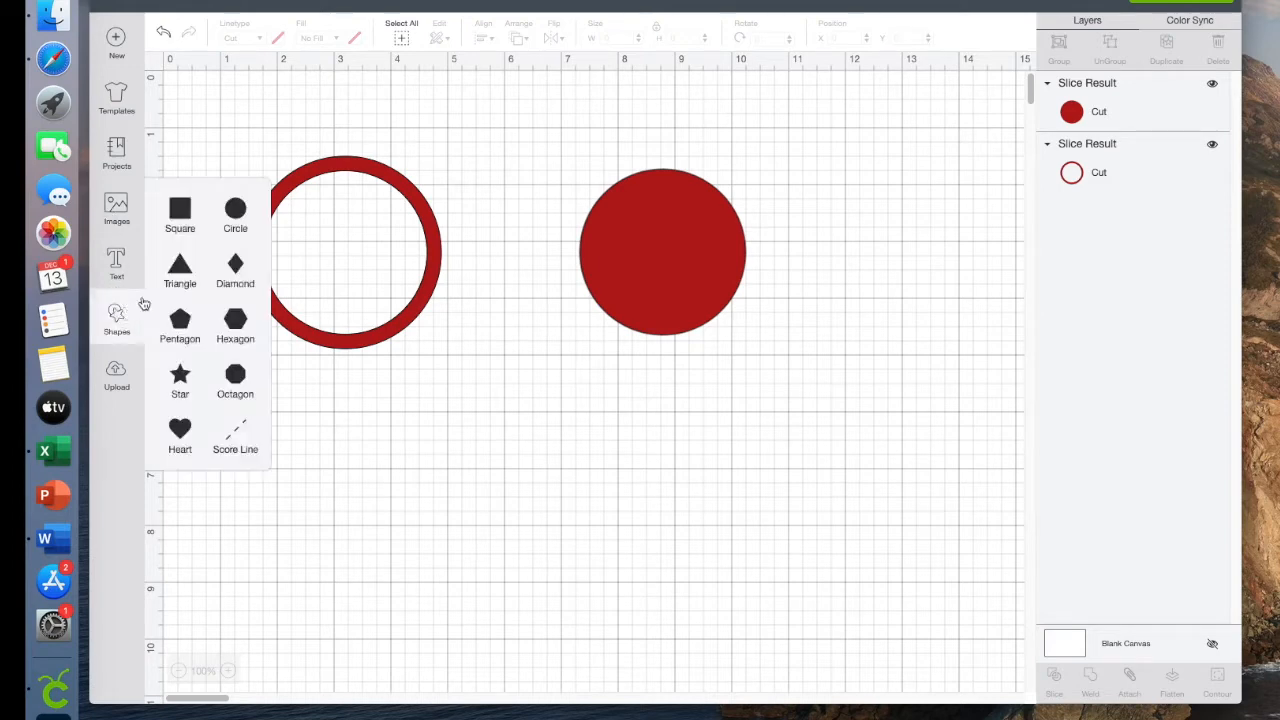
left_click(185, 205)
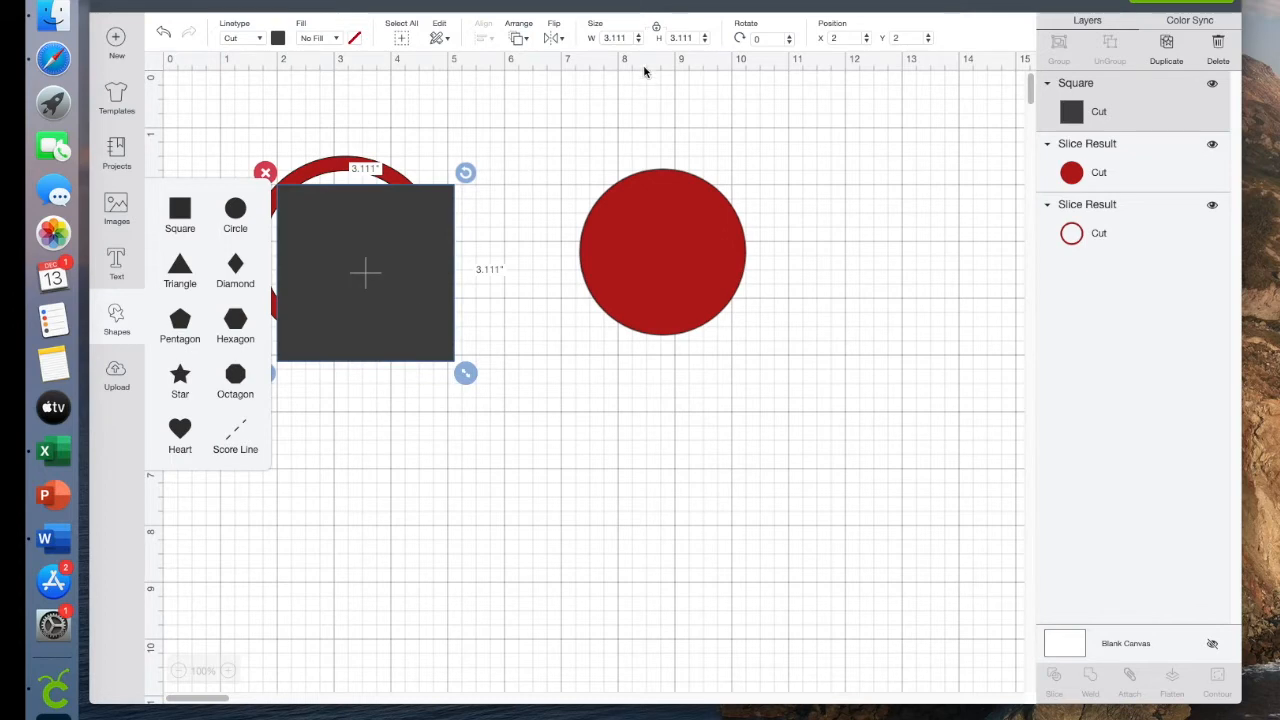
left_click_drag(466, 373, 659, 270)
left_click_drag(569, 238, 768, 268)
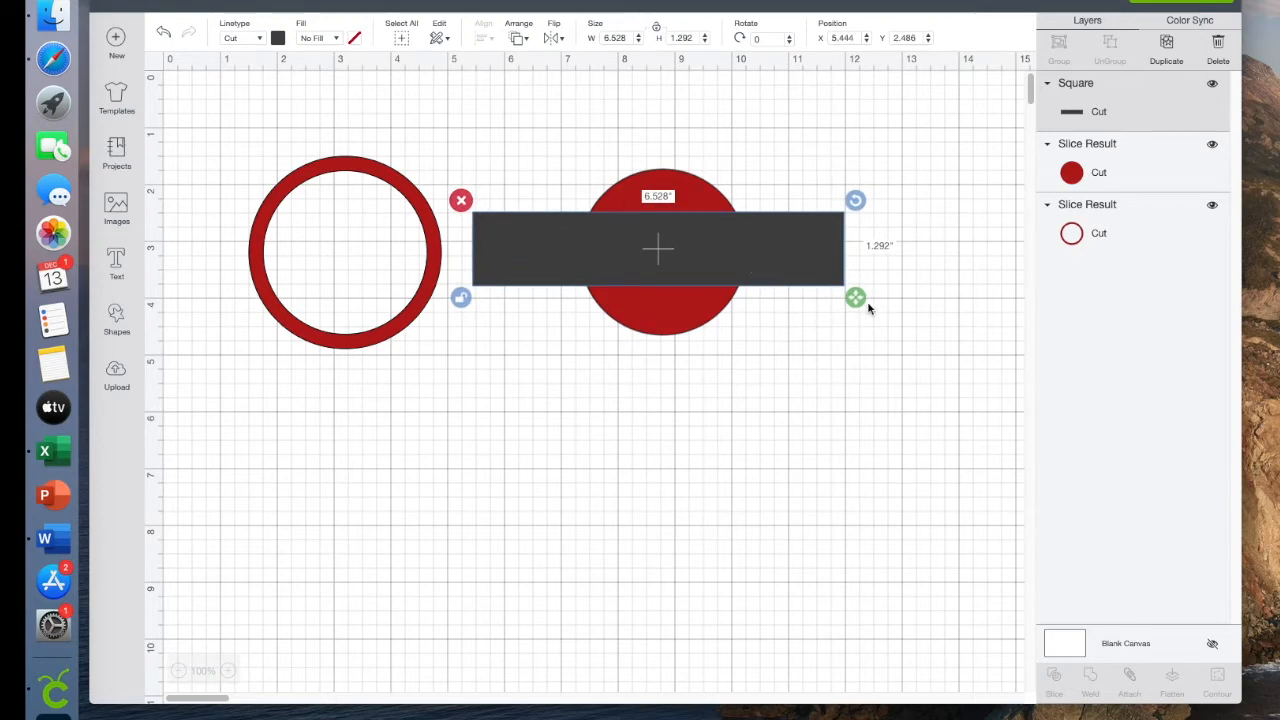
left_click_drag(856, 303, 857, 297)
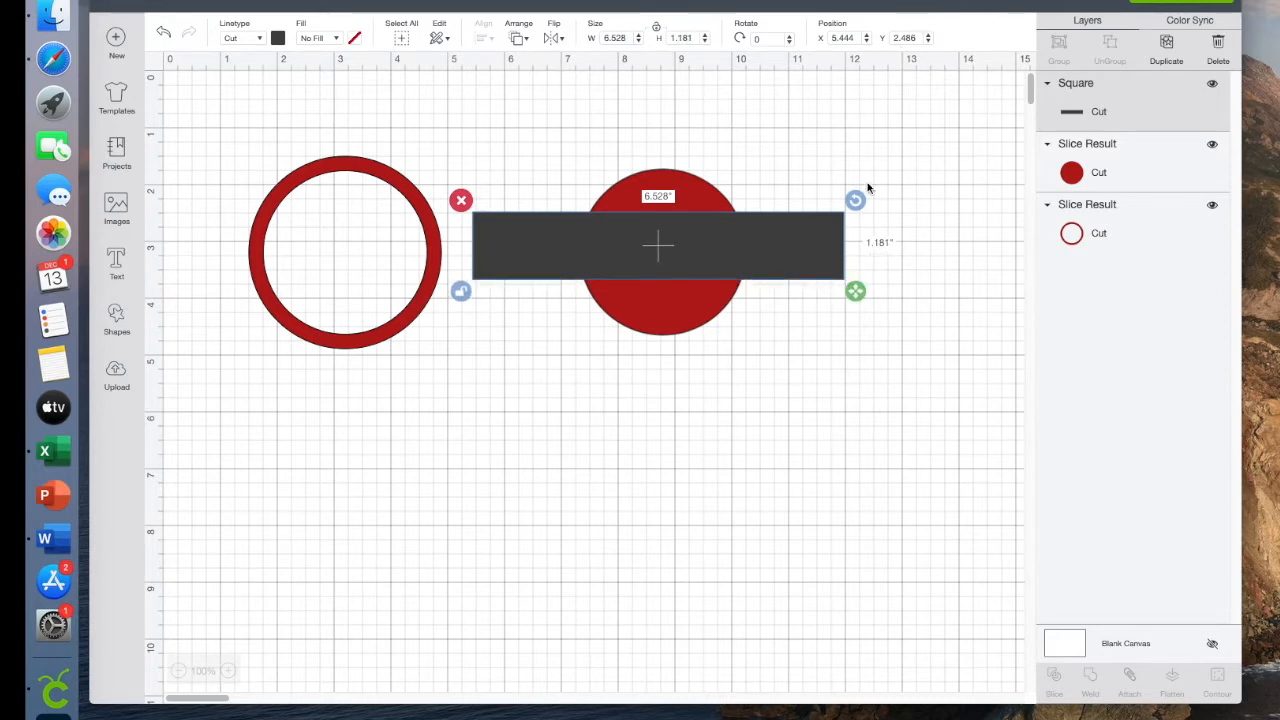
left_click(692, 461)
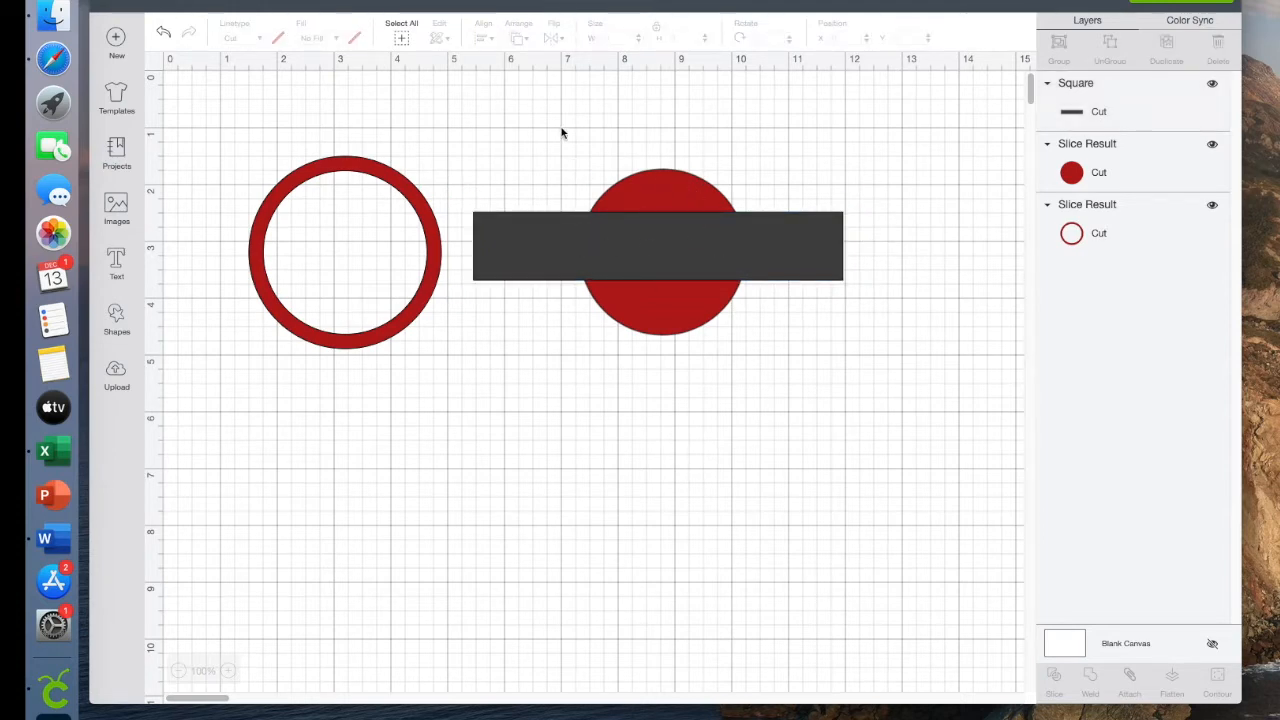
- Centre the dark bar vertically on the red disc
left_click_drag(560, 114, 781, 381)
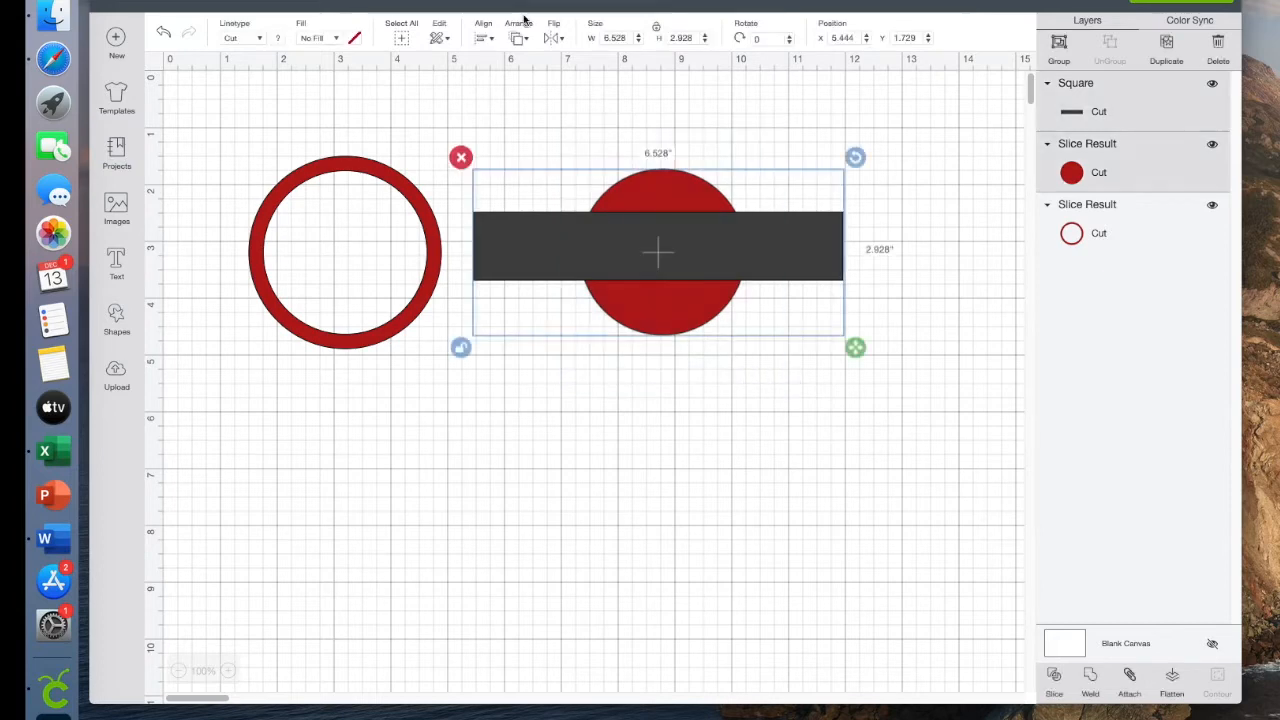
left_click(484, 38)
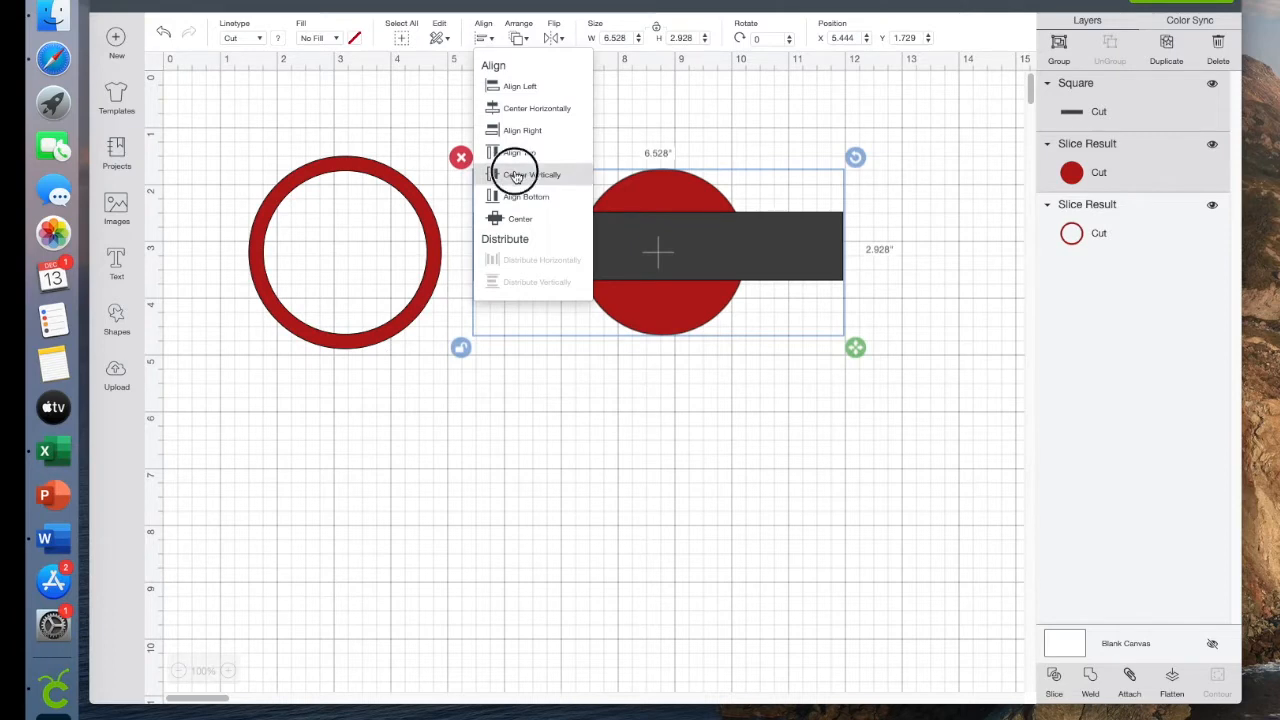
left_click(516, 175)
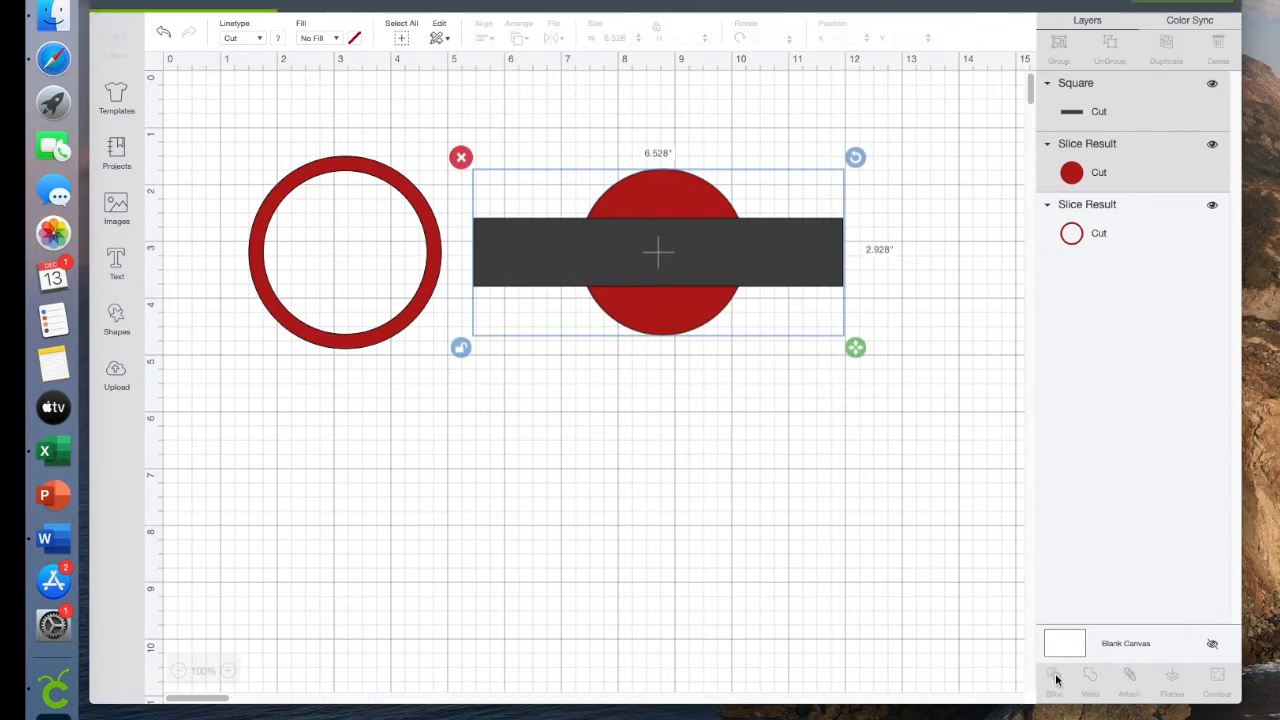
- Slice the red disc with the bar and delete the cut-out pieces, keeping the upper and lower disc segments
left_click(1055, 680)
left_click_drag(803, 279, 694, 609)
key("Delete")
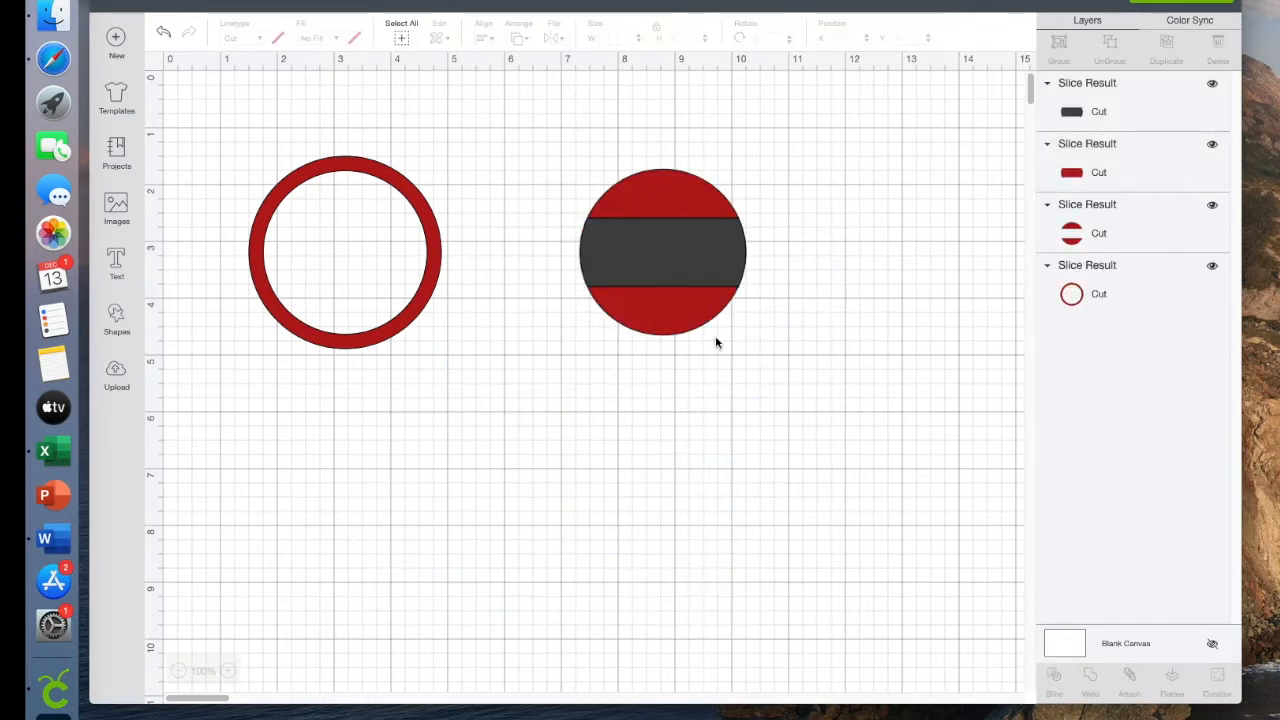
left_click(691, 267)
key("Delete")
left_click(691, 267)
key("Delete")
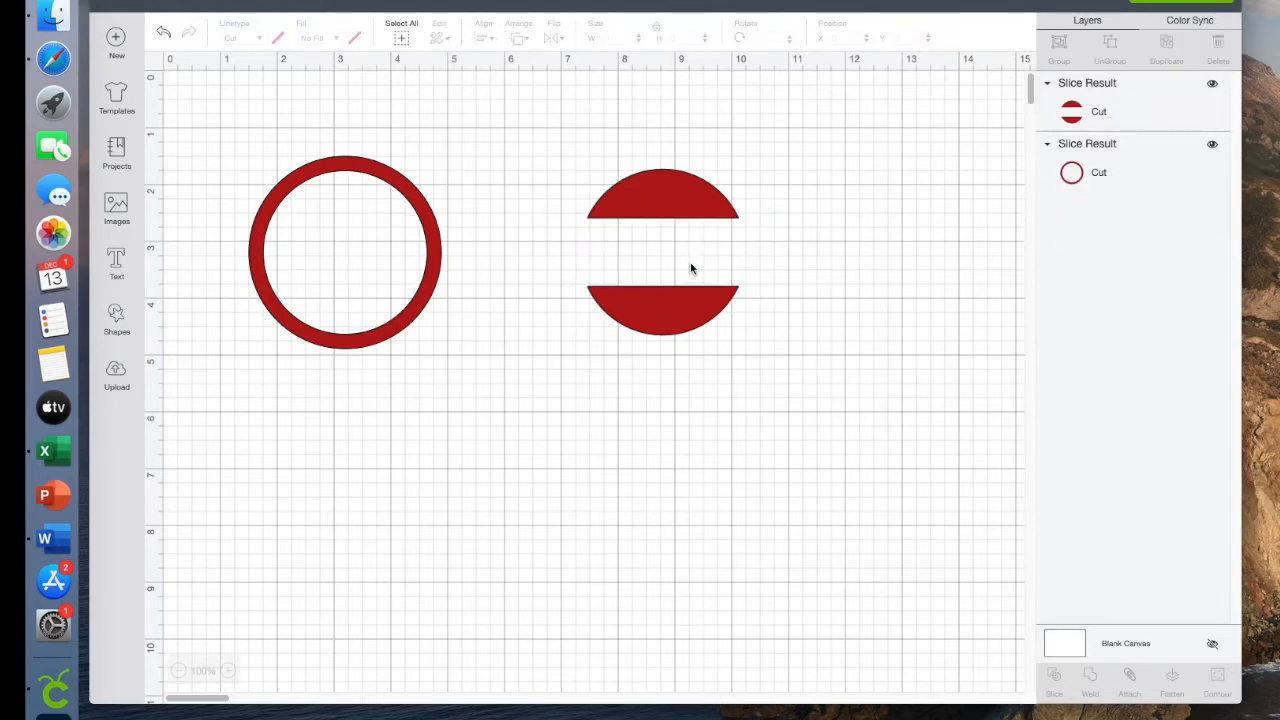
- Undo back to before the bar was centred on the red disc and sliced
left_click(165, 35)
left_click(166, 36)
left_click(166, 36)
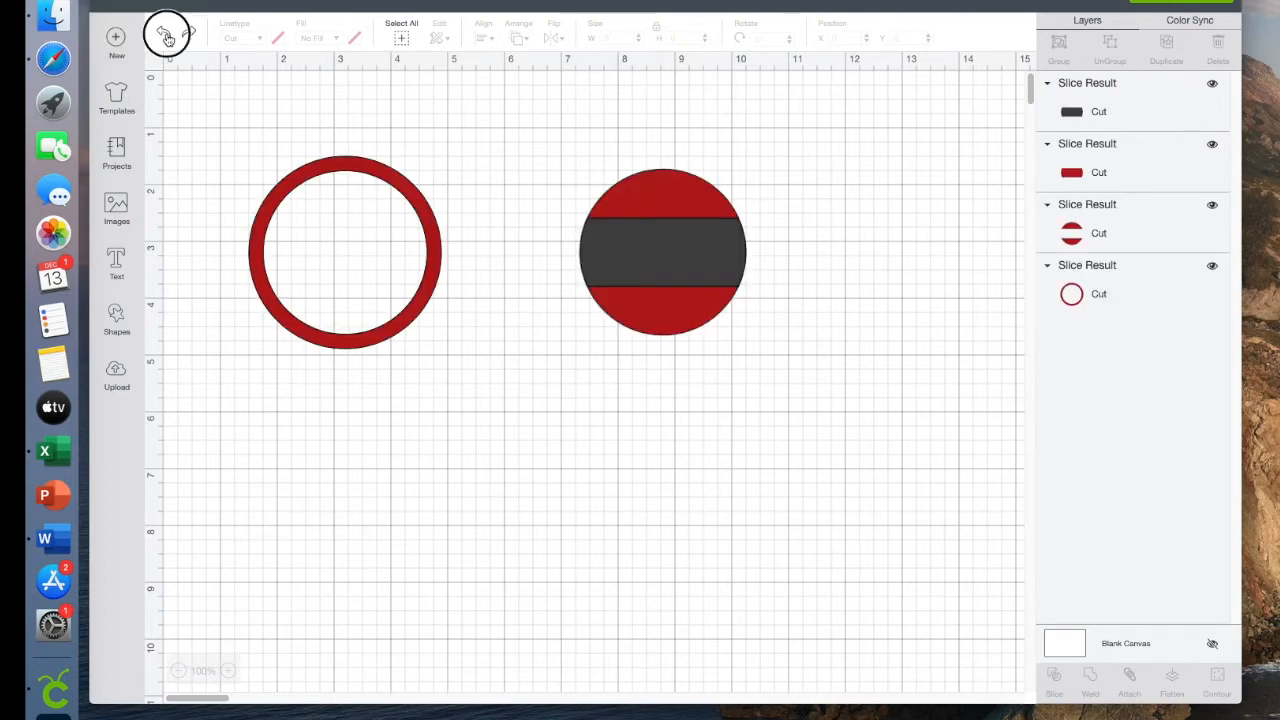
left_click(166, 36)
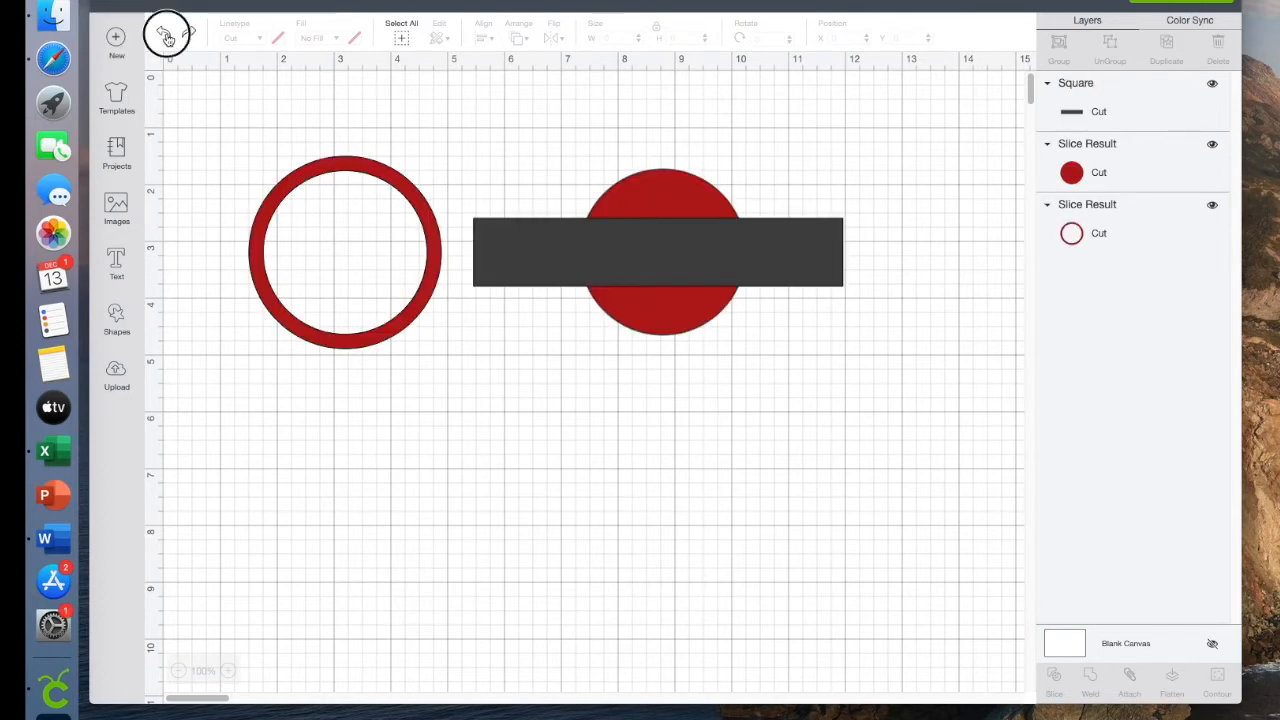
- Set the dark bar's height to 1 inch with its proportions locked
left_click(766, 276)
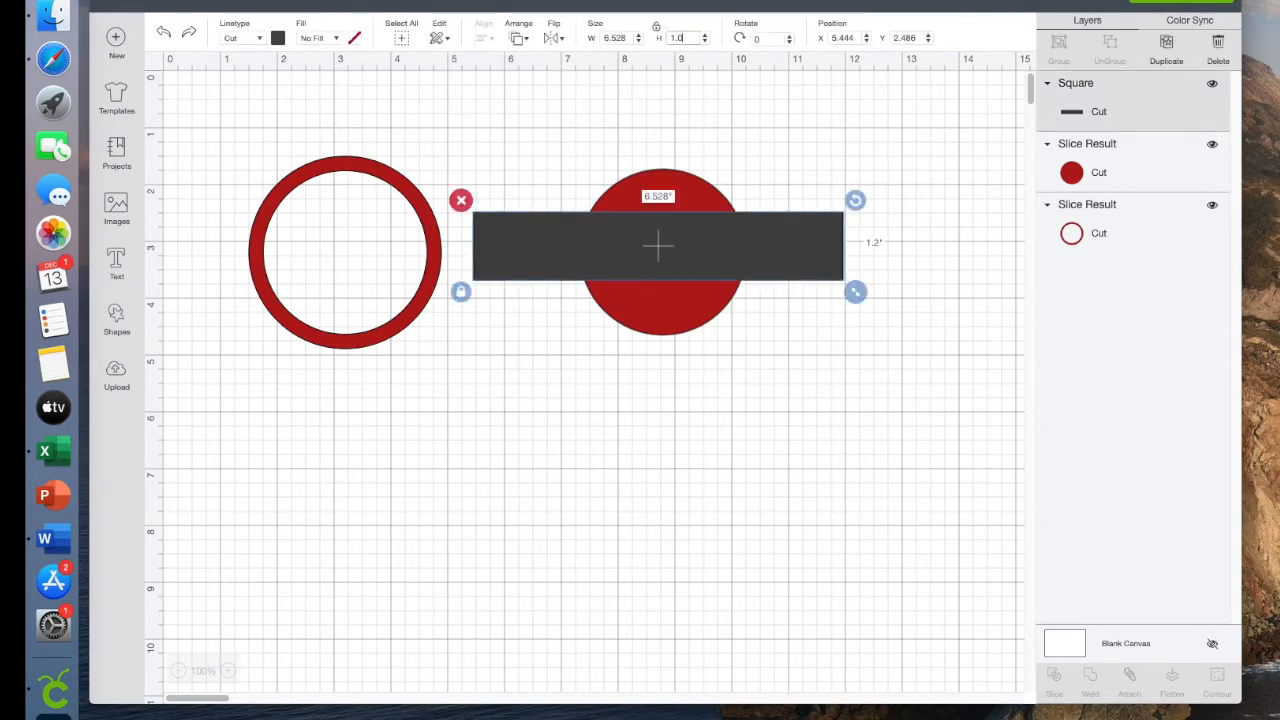
key("Return")
left_click(763, 425)
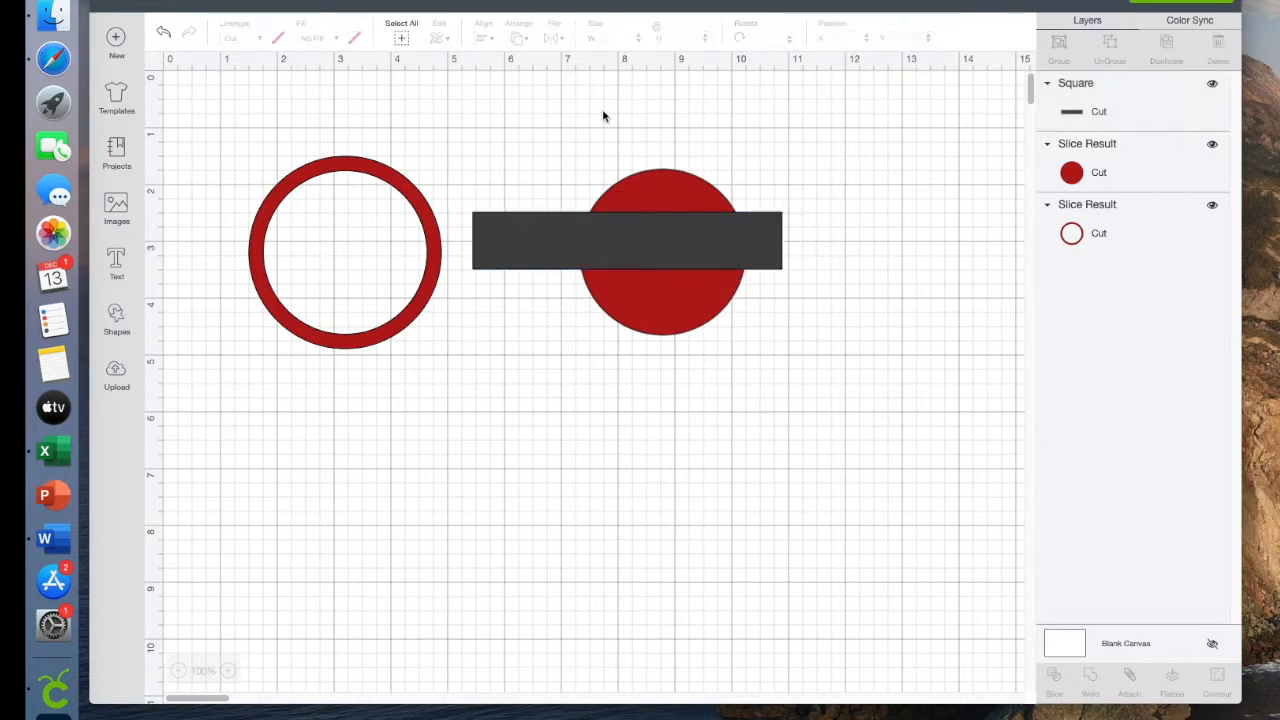
- Select the resized bar together with the red disc and centre them vertically
left_click_drag(557, 117, 794, 389)
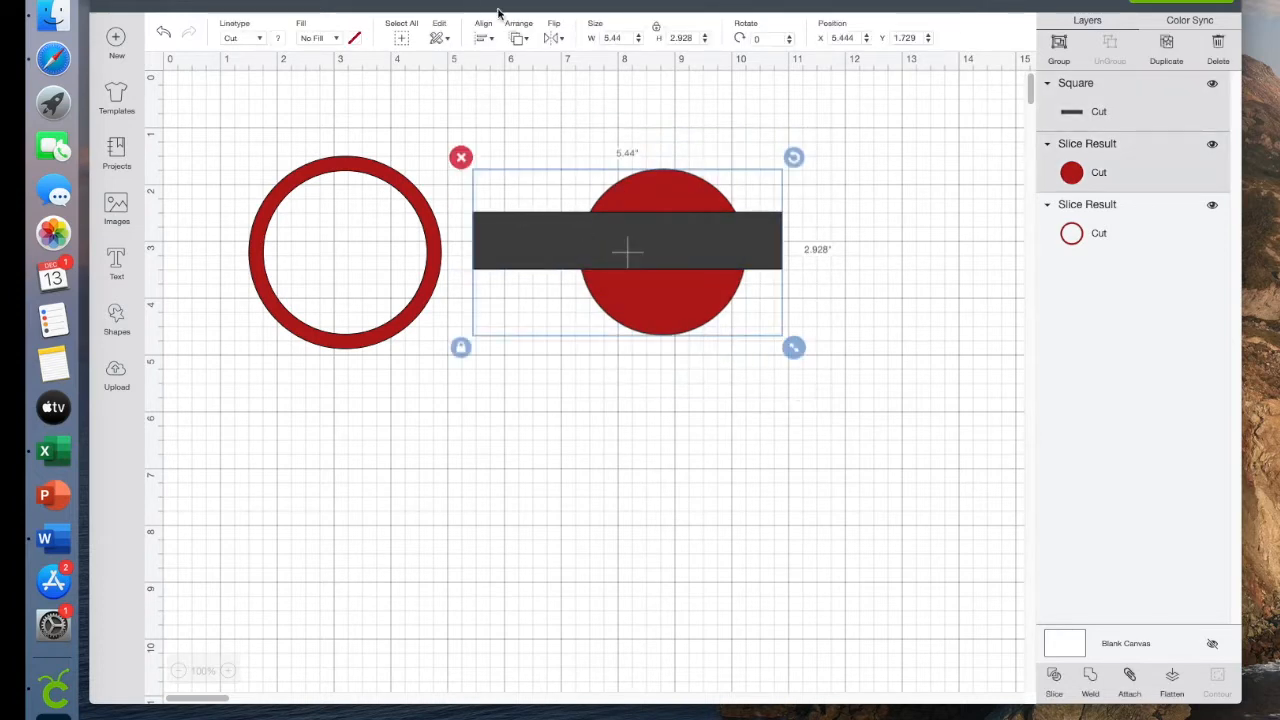
left_click(485, 38)
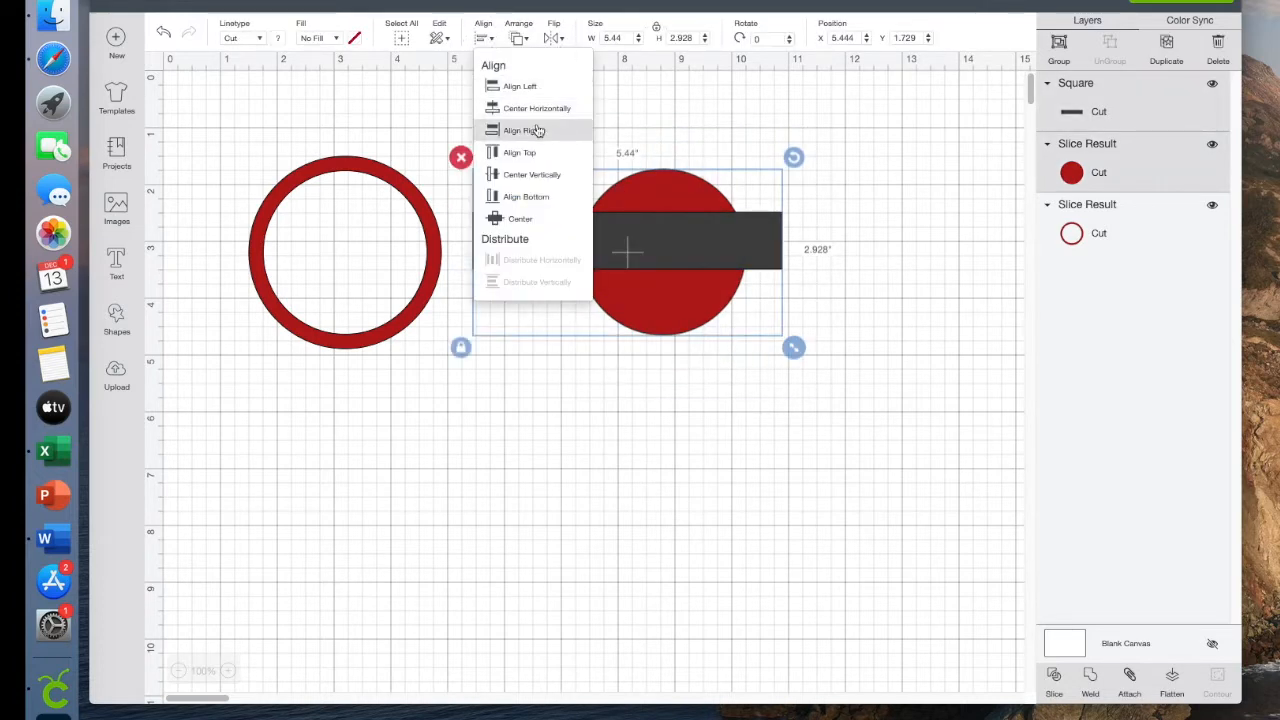
left_click(532, 175)
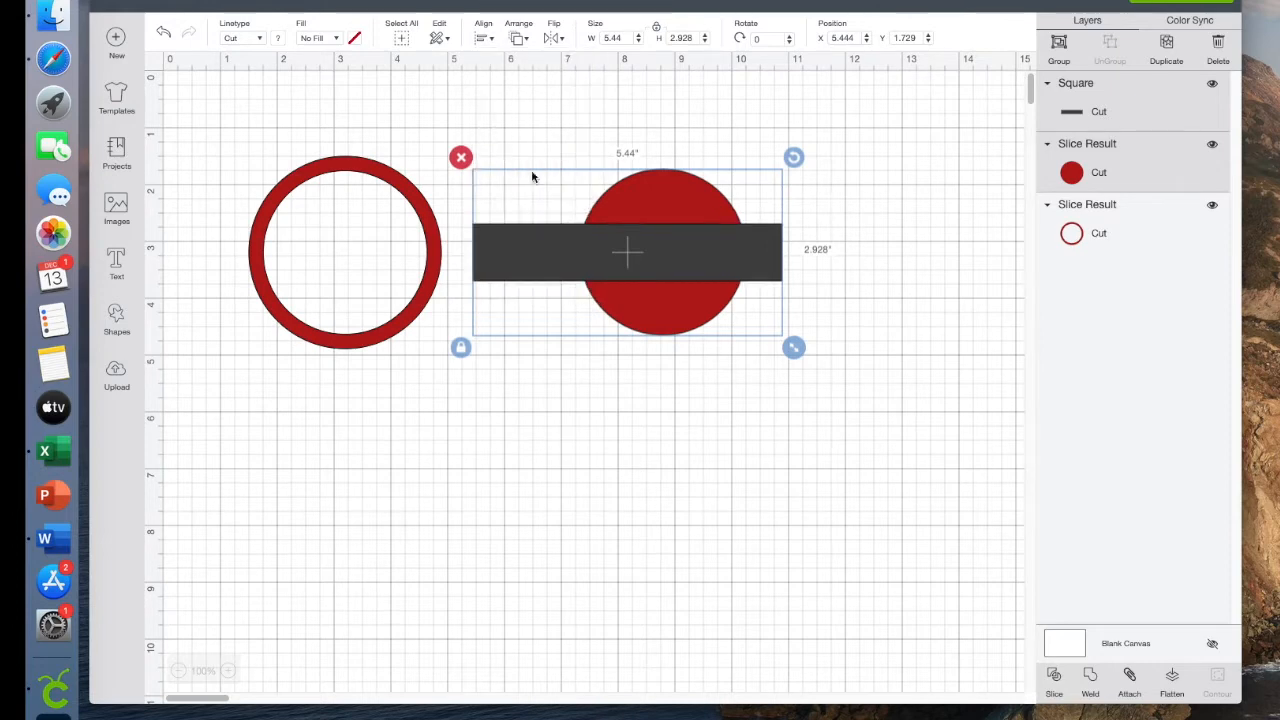
- Slice the disc with the bar, move the split red disc below the ring and delete all the leftover bar pieces
left_click(1055, 680)
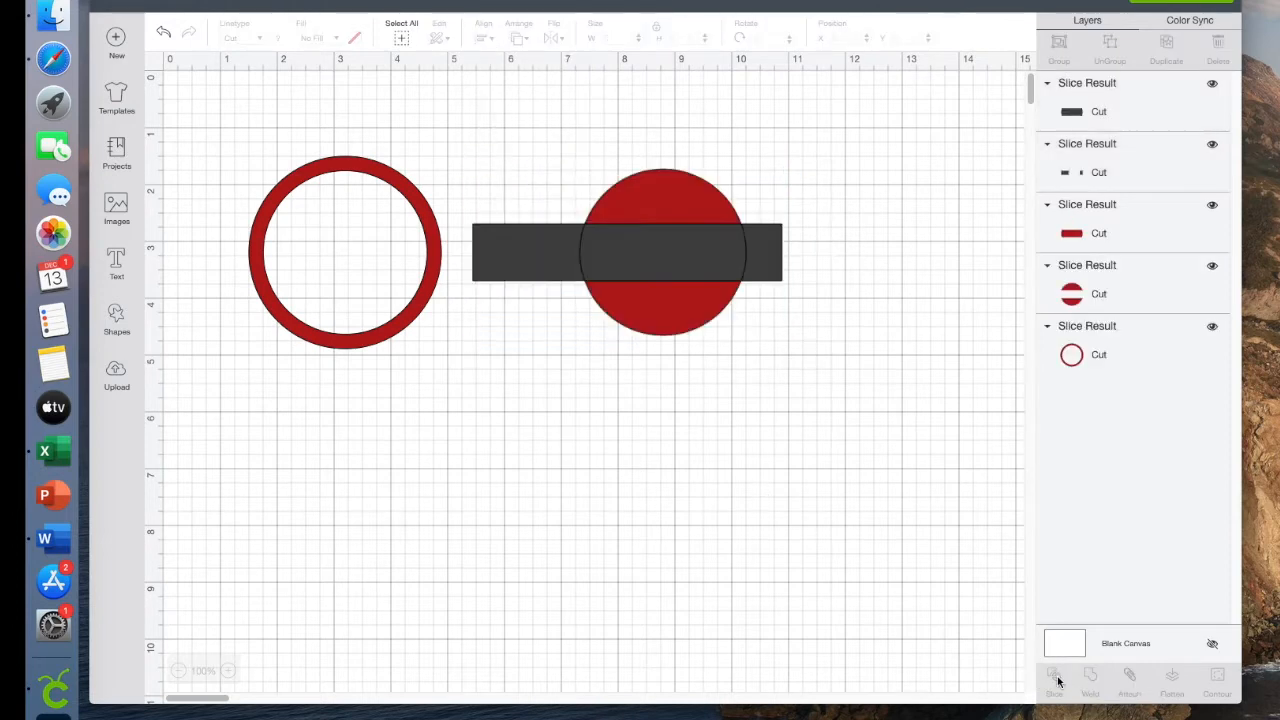
left_click_drag(657, 298, 420, 635)
left_click_drag(467, 178, 891, 333)
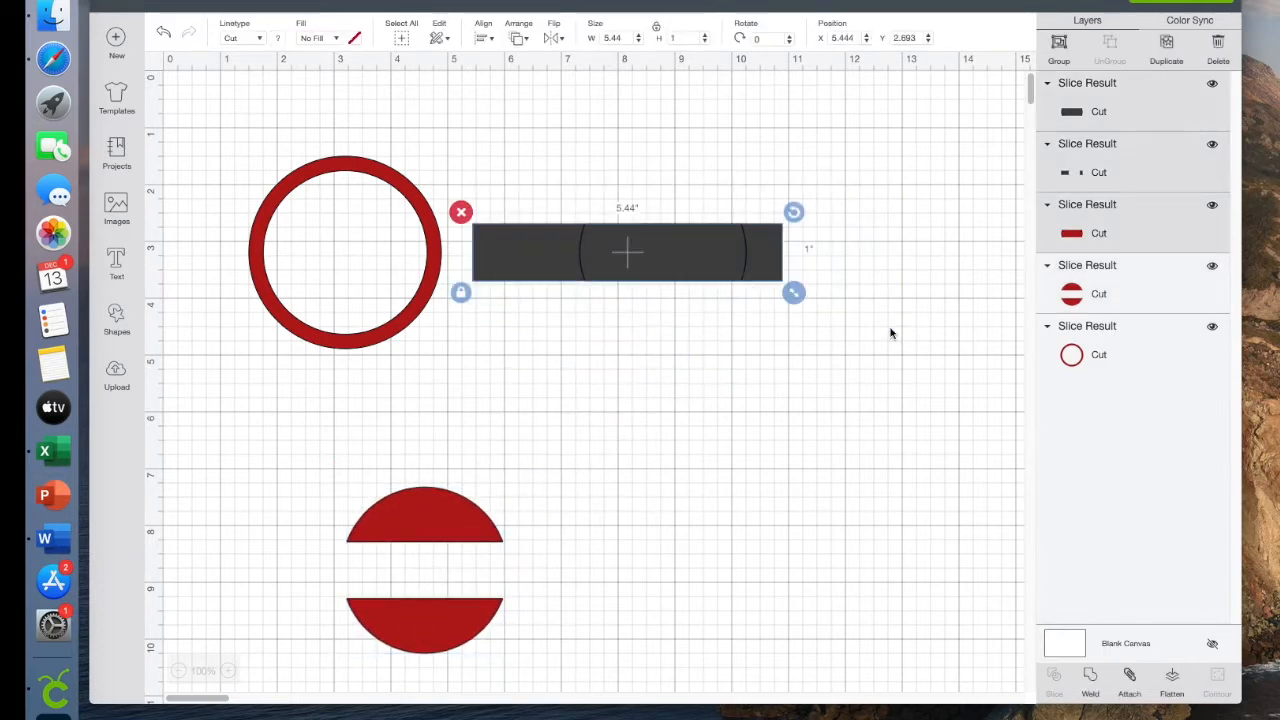
left_click(460, 212)
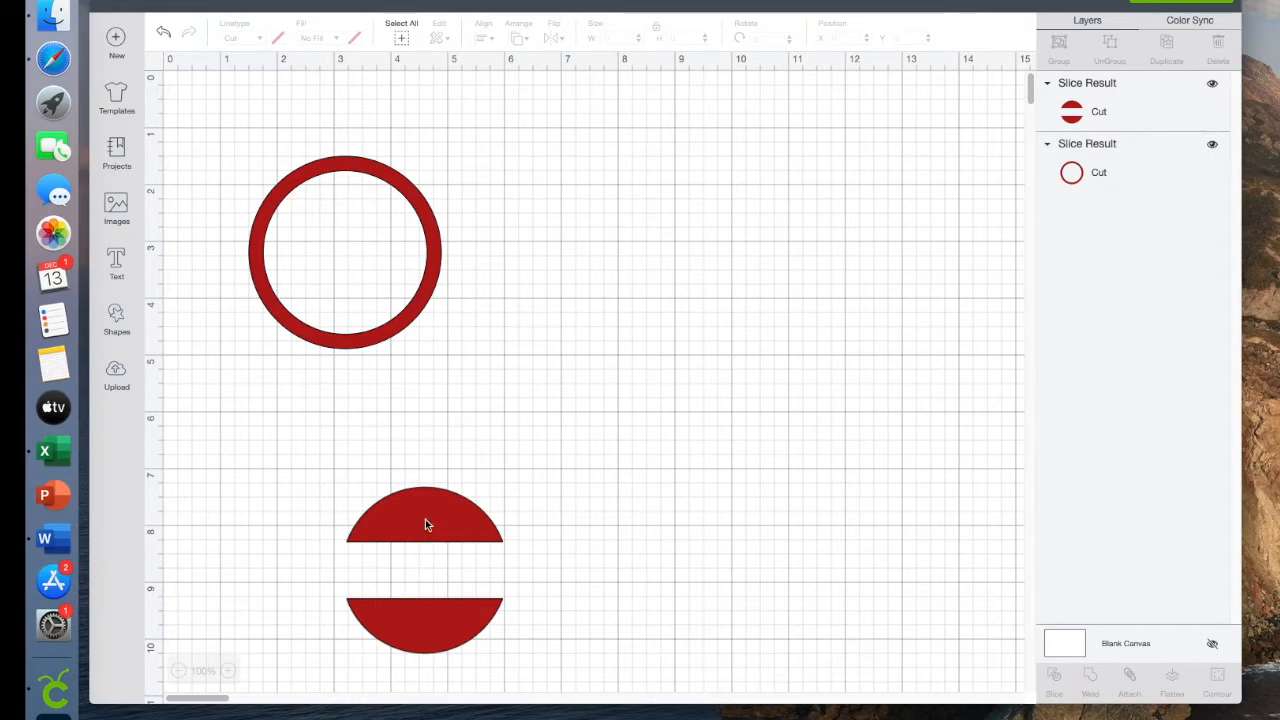
- Move the split disc to the right of the ring and add a square reshaped into a thin bar about 4.389 by 0.111 inches
left_click_drag(425, 524, 703, 210)
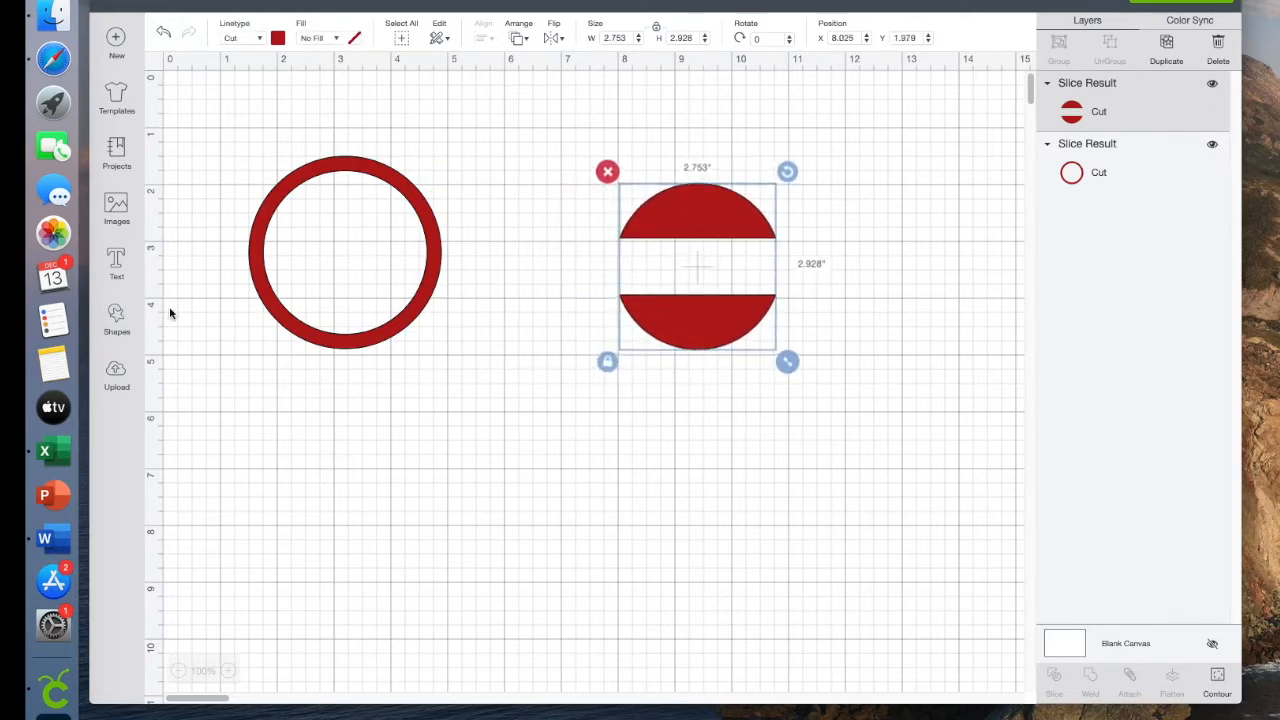
left_click(118, 318)
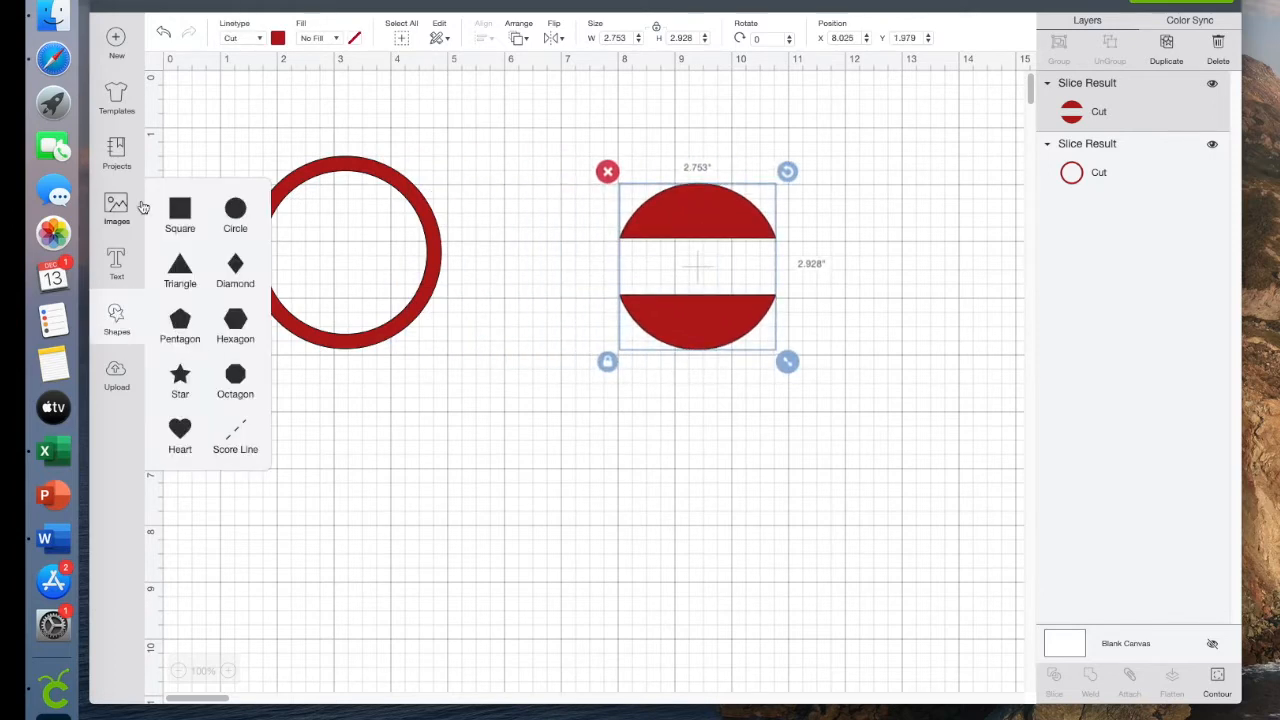
left_click(180, 208)
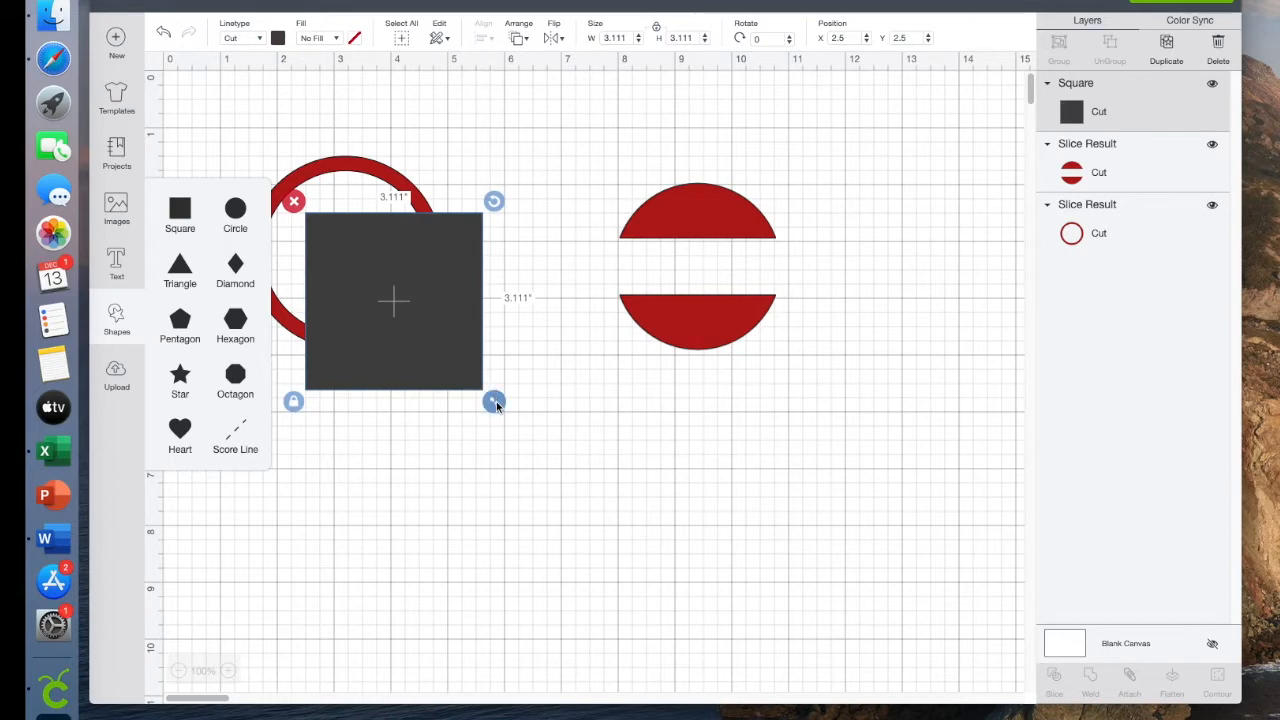
left_click_drag(494, 401, 566, 234)
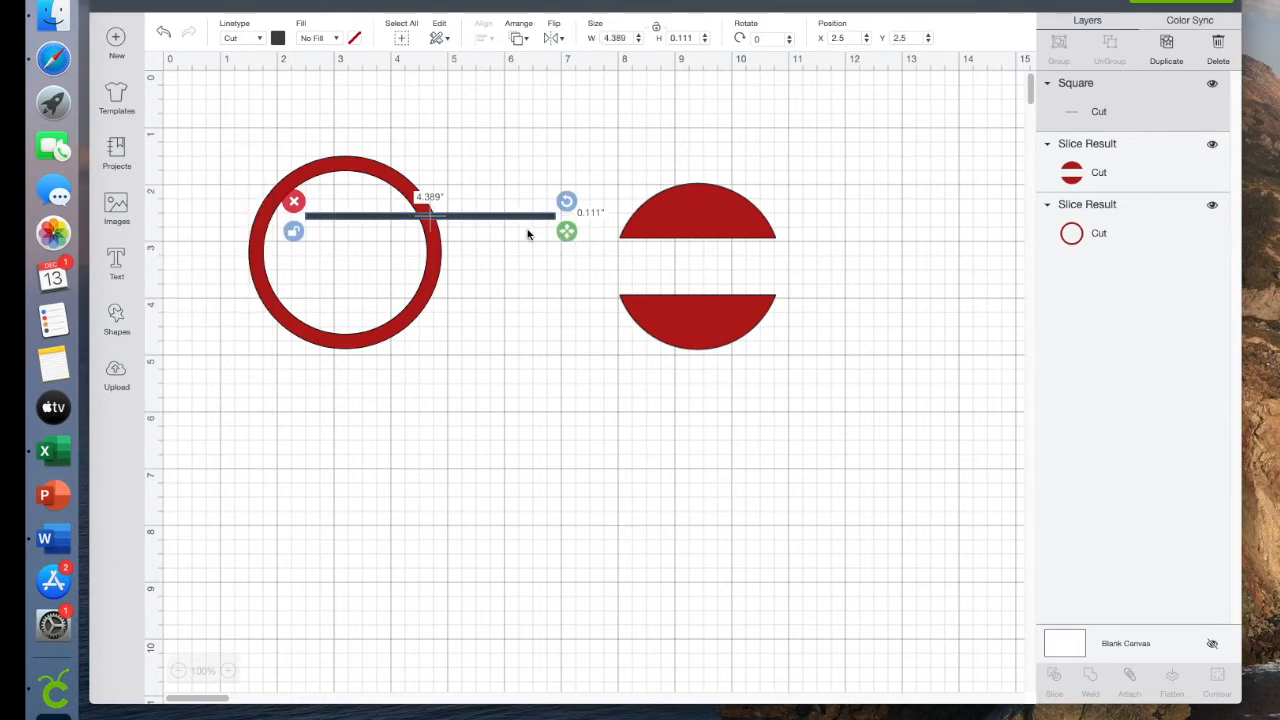
- Duplicate the thin bar and place one bar across the upper half of the disc and the other across the lower half
left_click(1166, 45)
left_click_drag(538, 248, 770, 228)
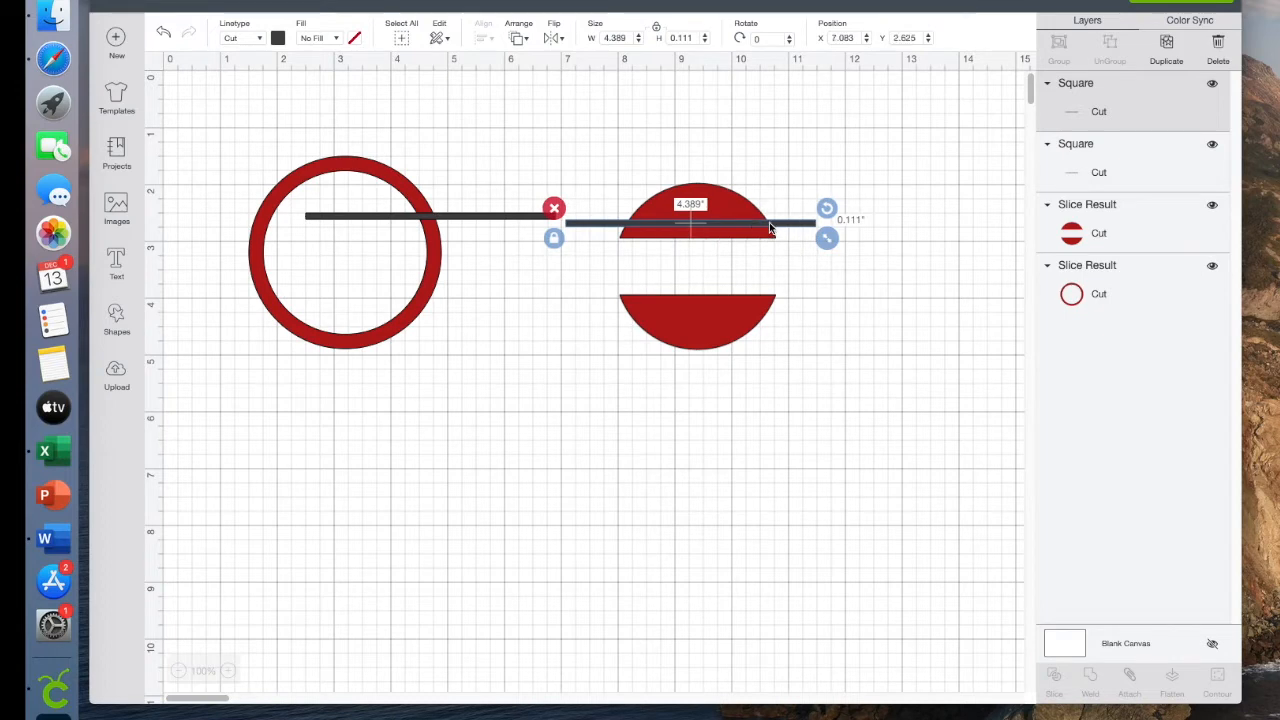
left_click_drag(502, 215, 757, 314)
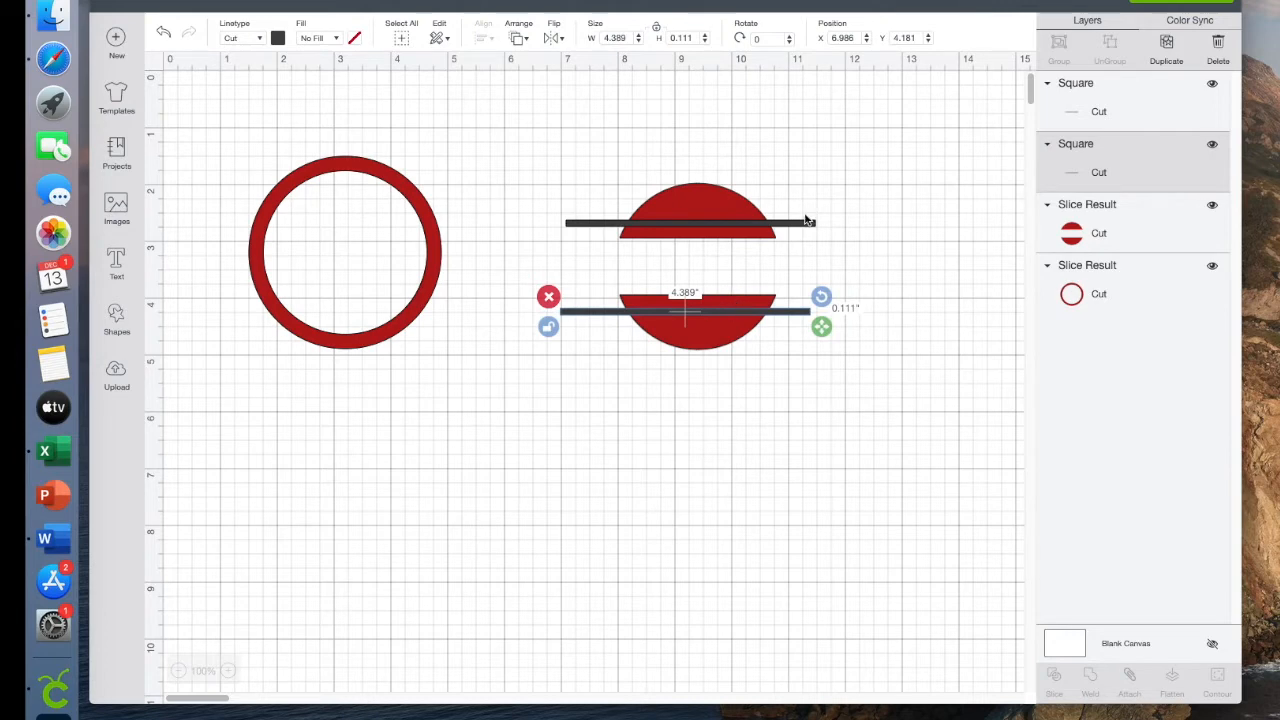
- Group the two thin bars and centre the group vertically with the split disc
left_click(803, 226)
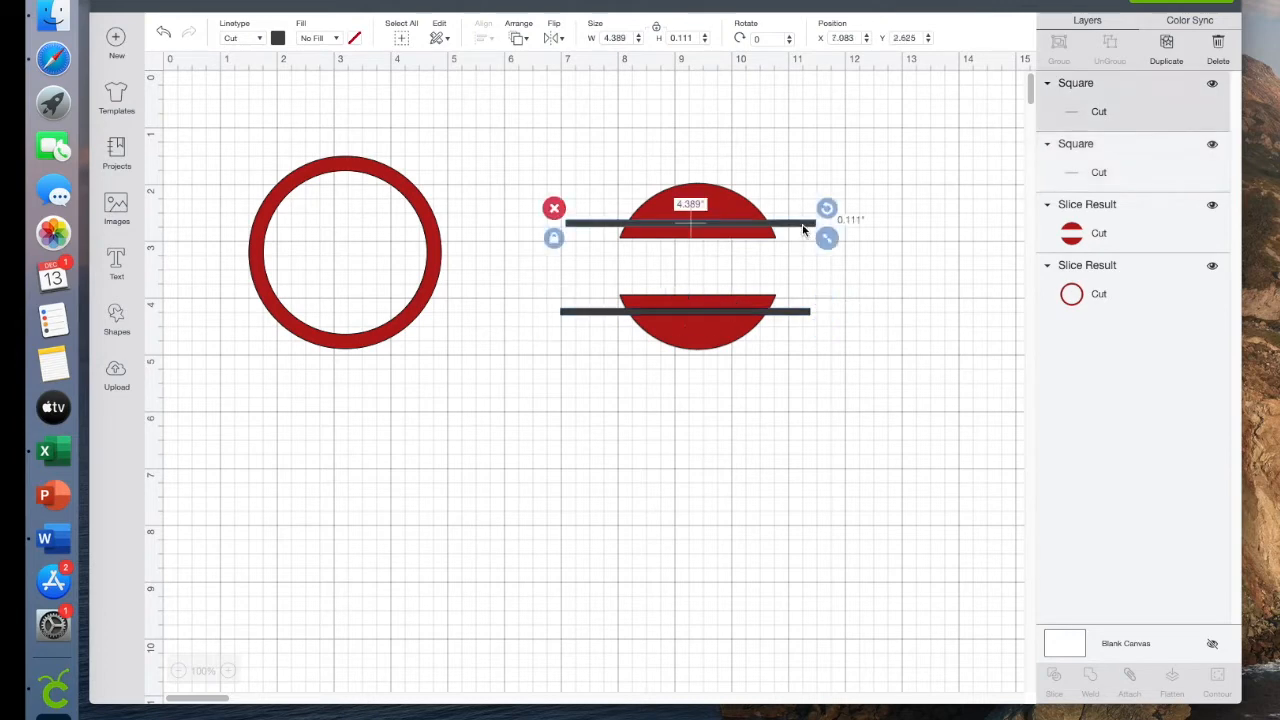
left_click(803, 311, "shift")
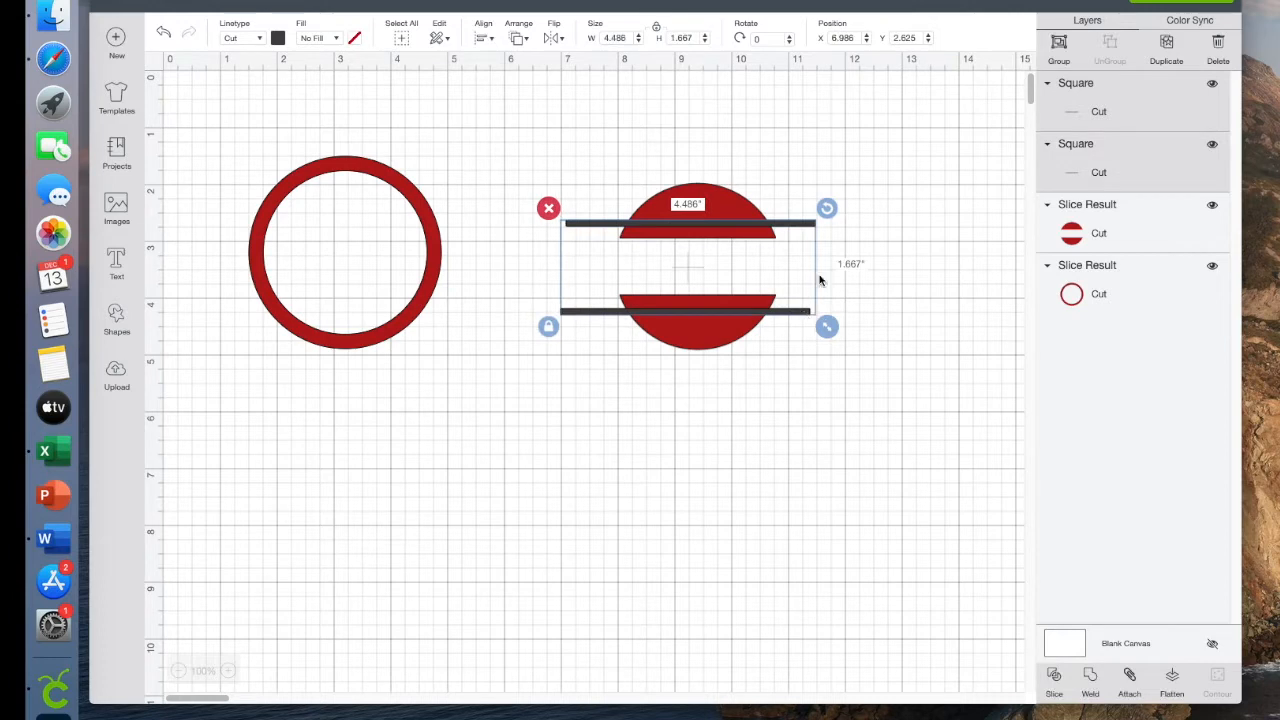
left_click(1058, 46)
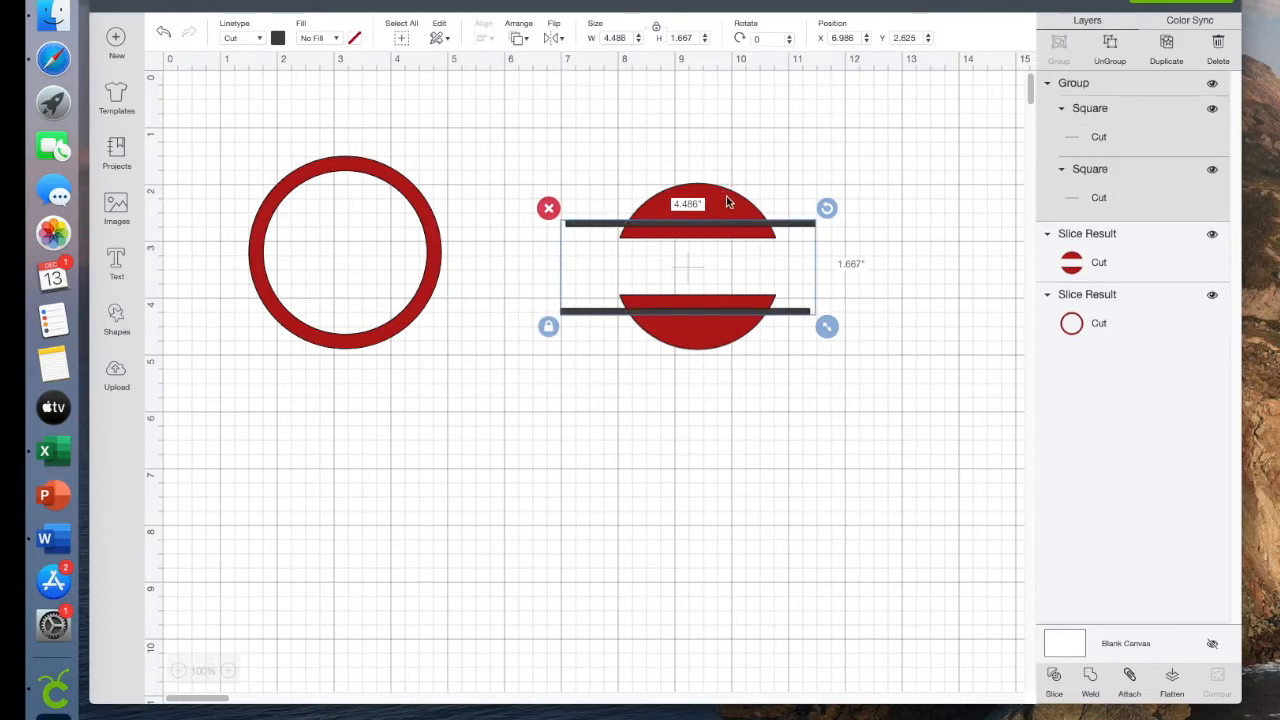
left_click(728, 201, "shift")
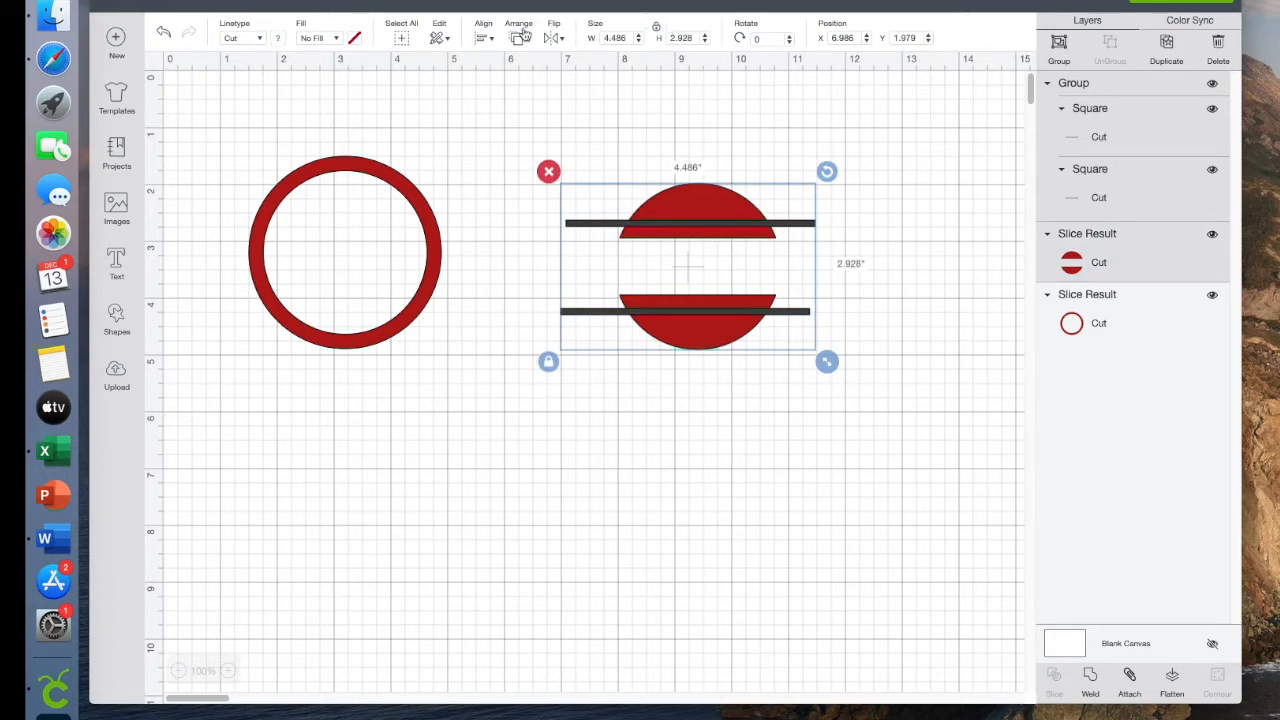
left_click(484, 39)
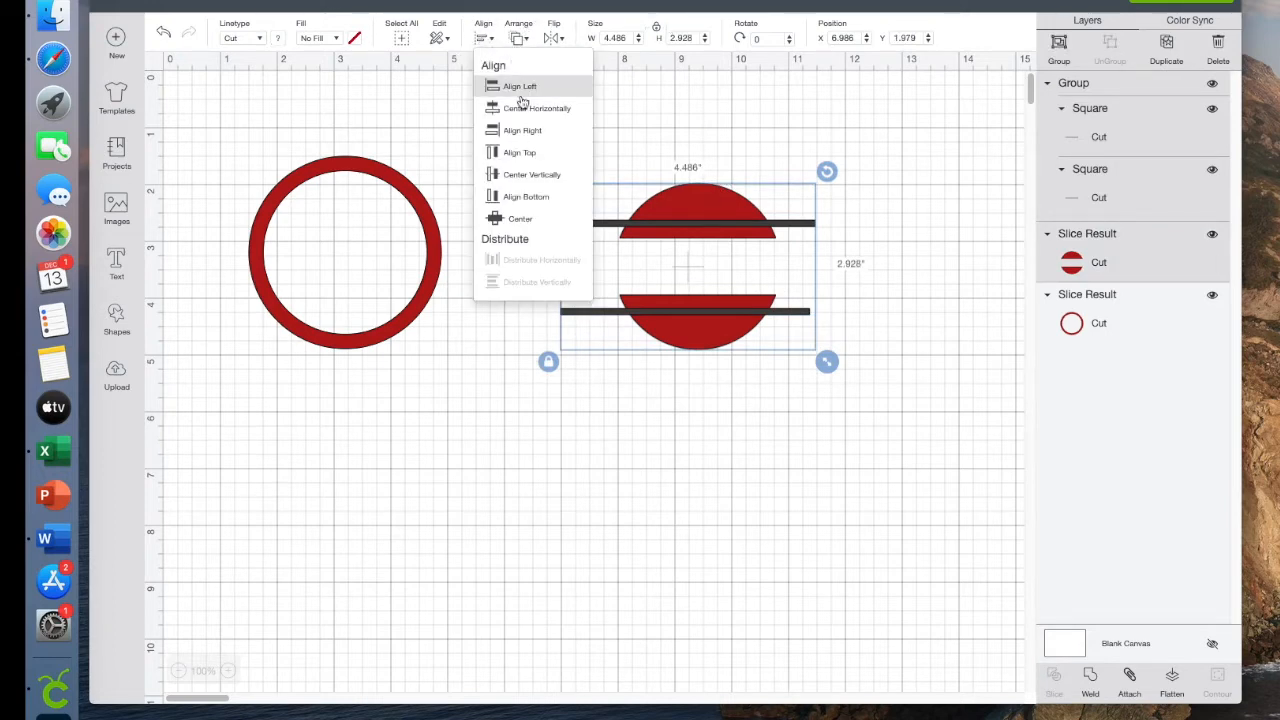
left_click(530, 178)
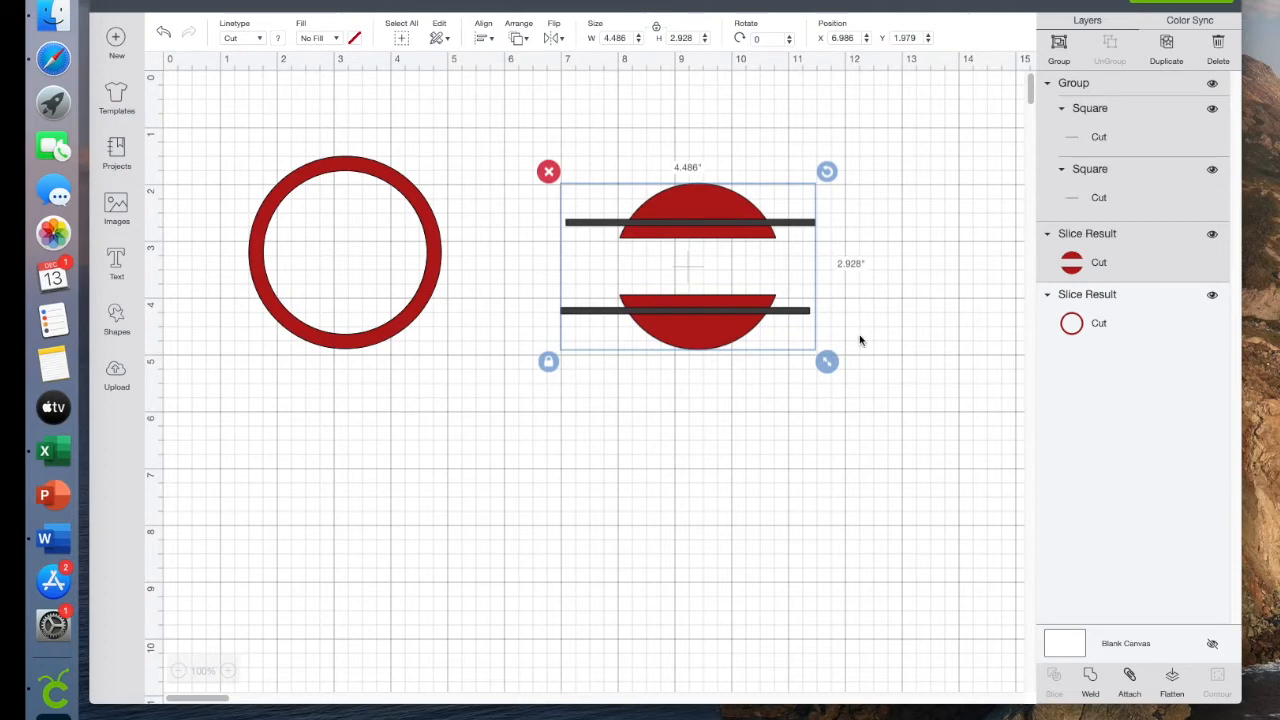
left_click(897, 340)
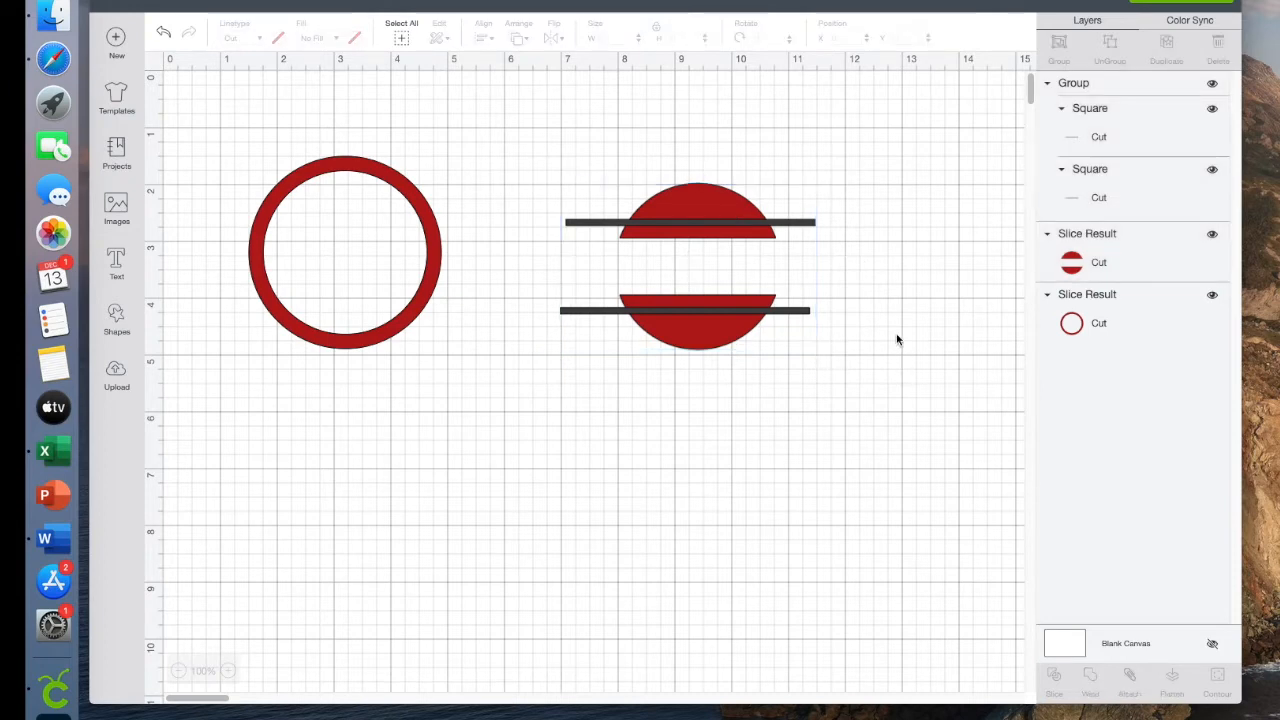
- Ungroup the two bars and slice the split disc with the upper bar
left_click(812, 224)
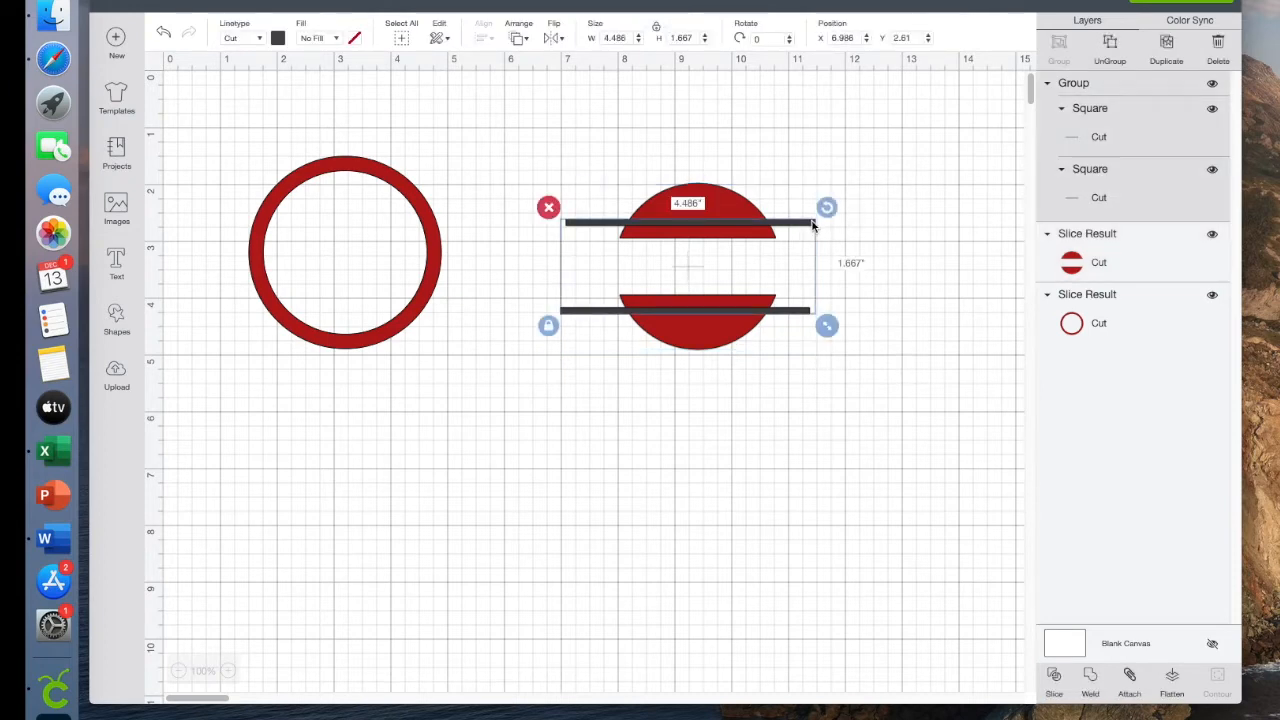
left_click(1108, 45)
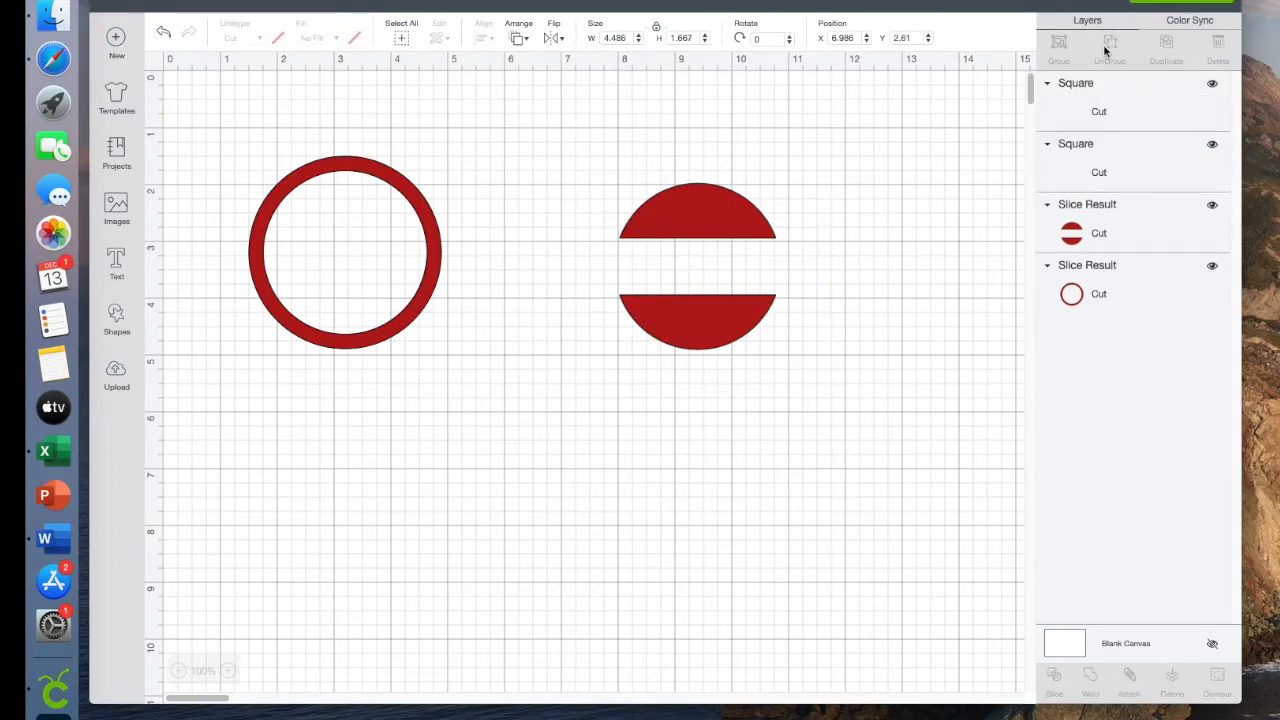
left_click(688, 204)
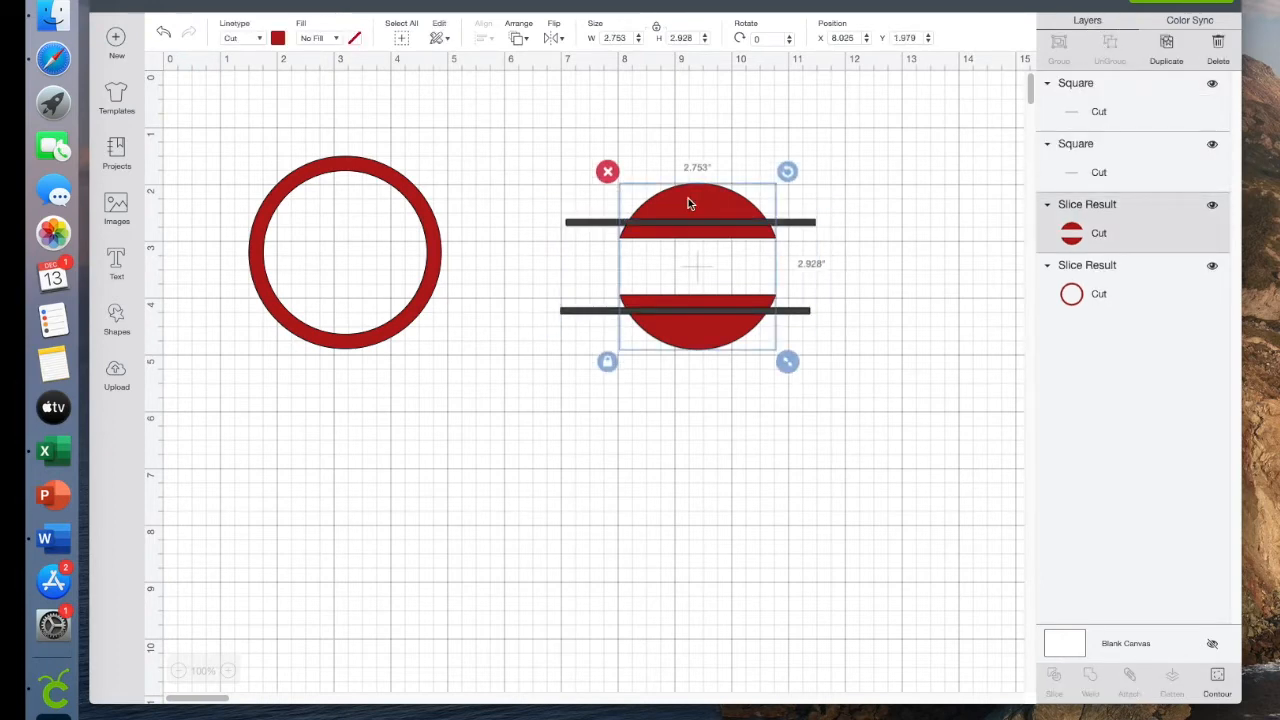
left_click(589, 224, "shift")
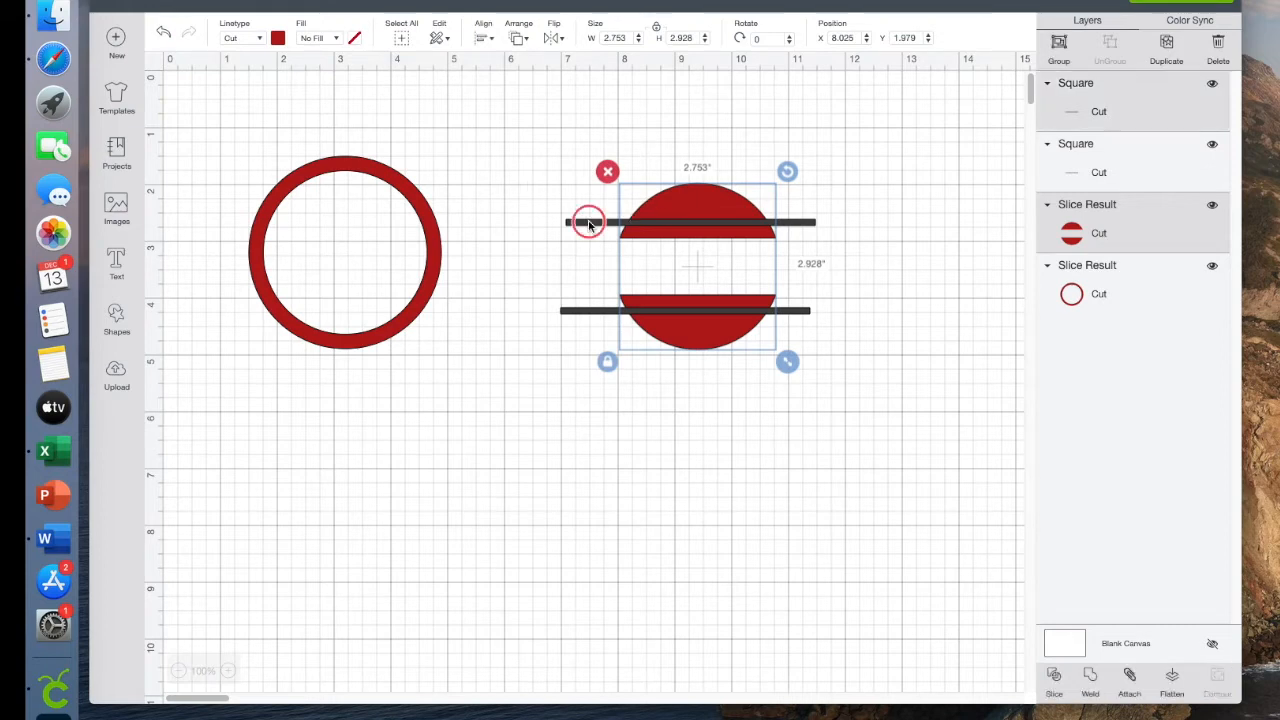
left_click(1054, 676)
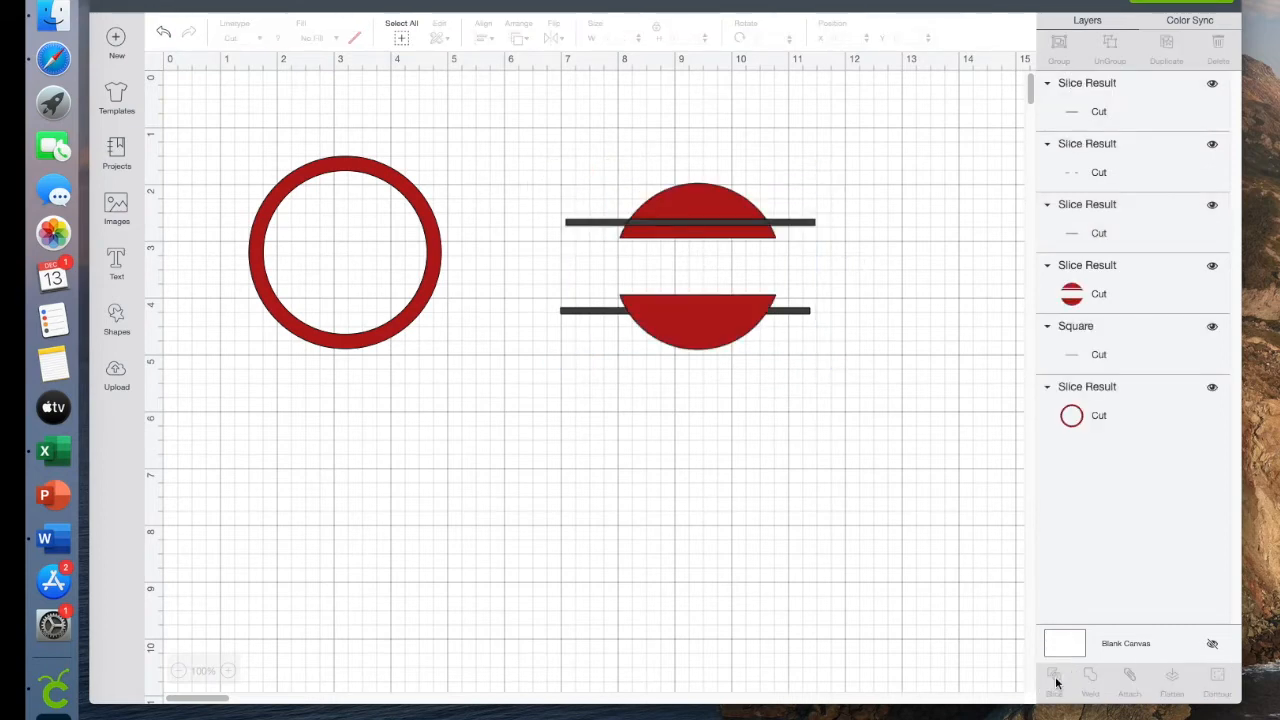
- Slice the red disc with the lower bar
left_click(707, 320)
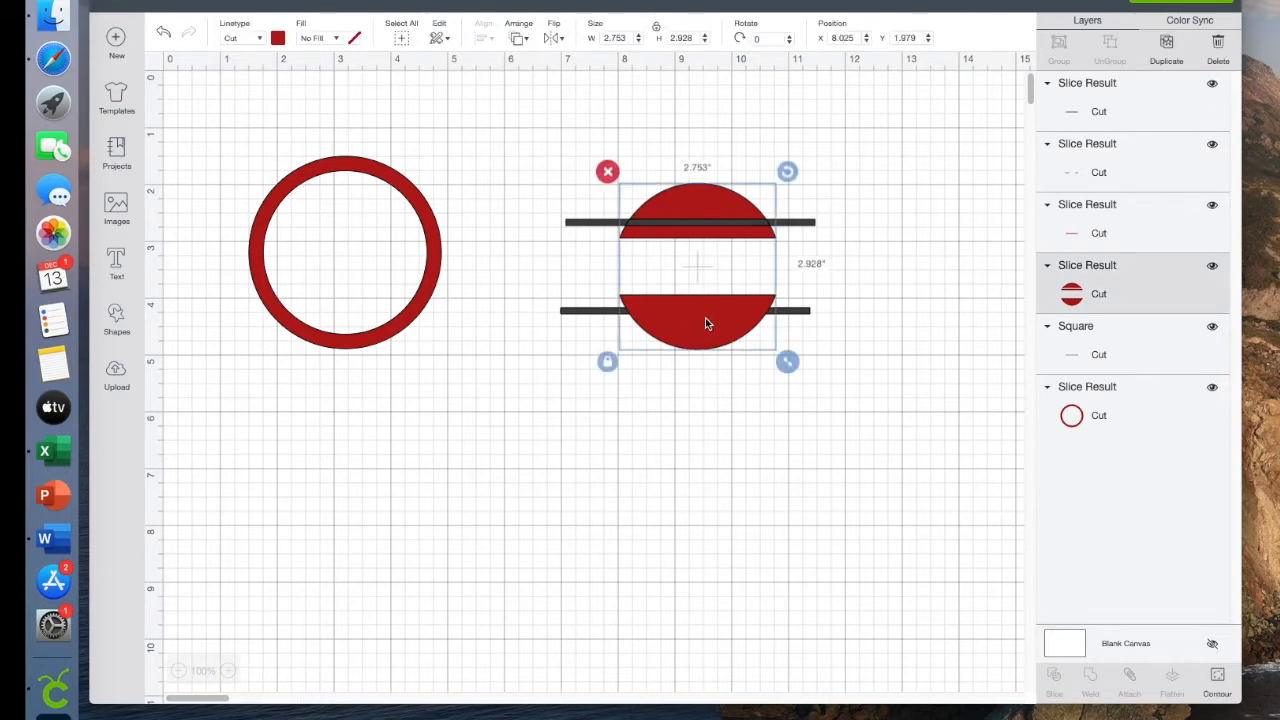
left_click(570, 314, "shift")
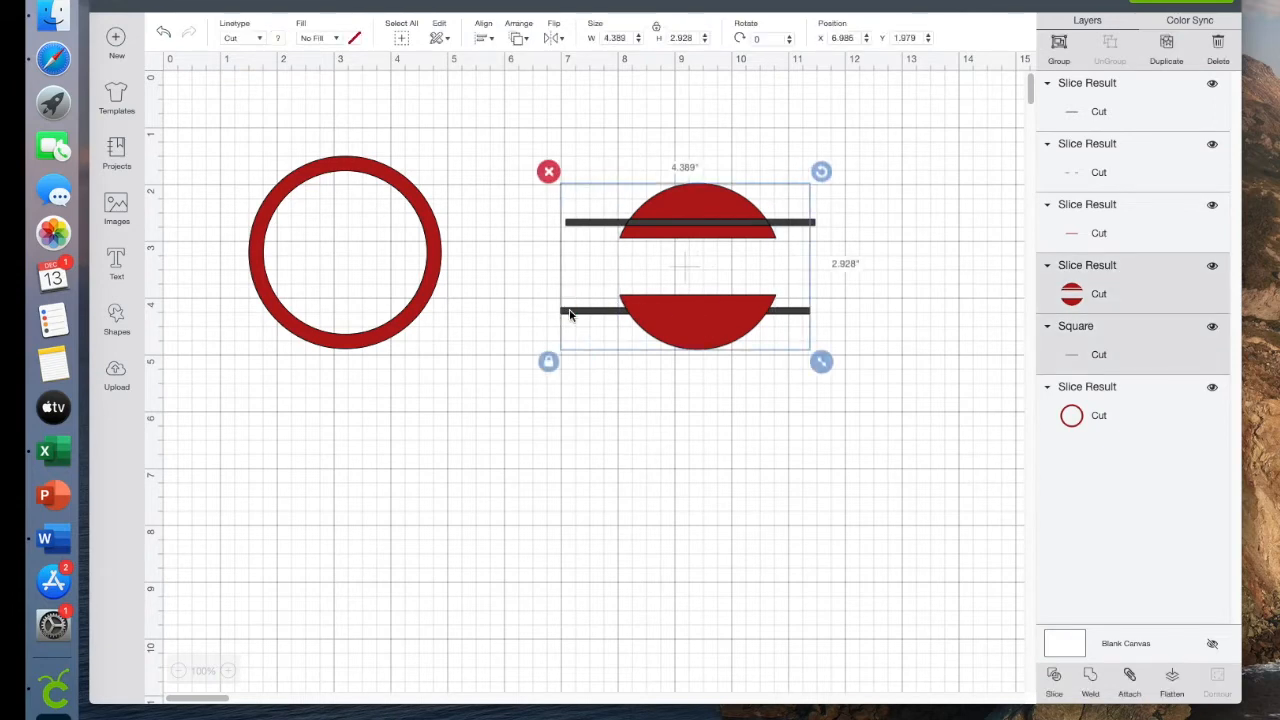
left_click(1055, 677)
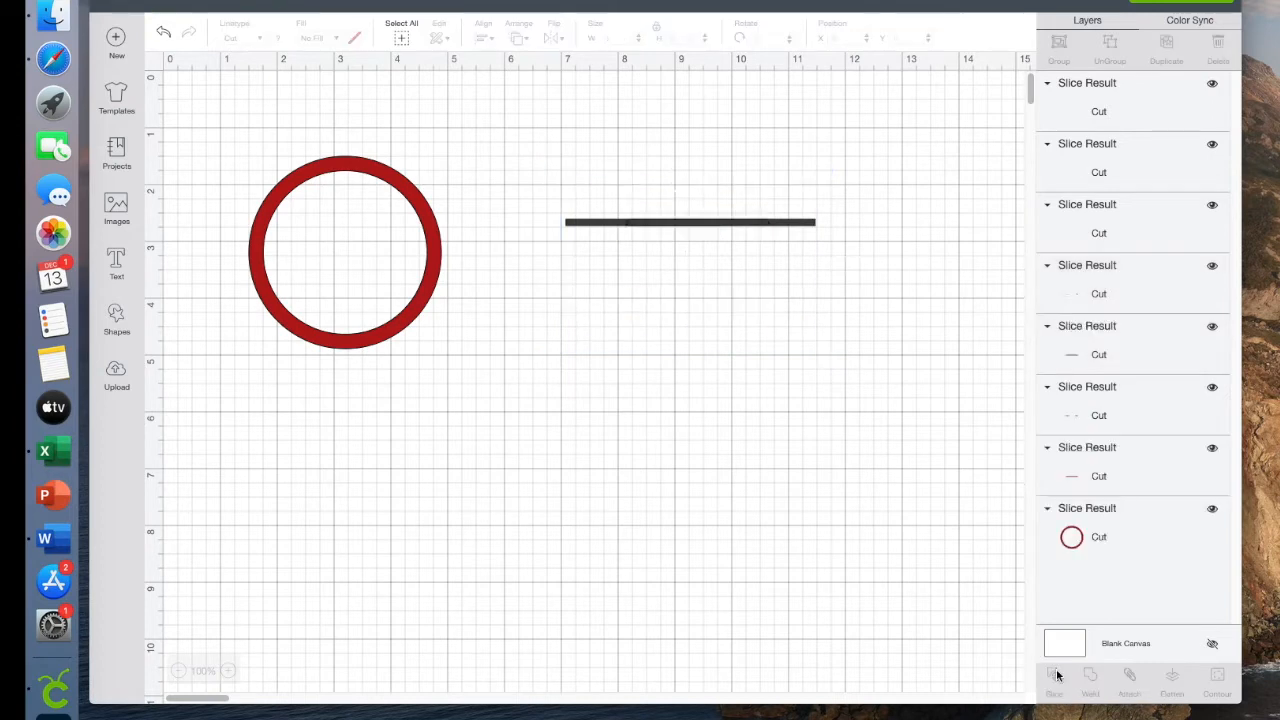
- Move the striped disc inside the red ring and delete all the leftover slice pieces
left_click_drag(705, 346, 355, 319)
left_click_drag(538, 144, 913, 378)
key("Delete")
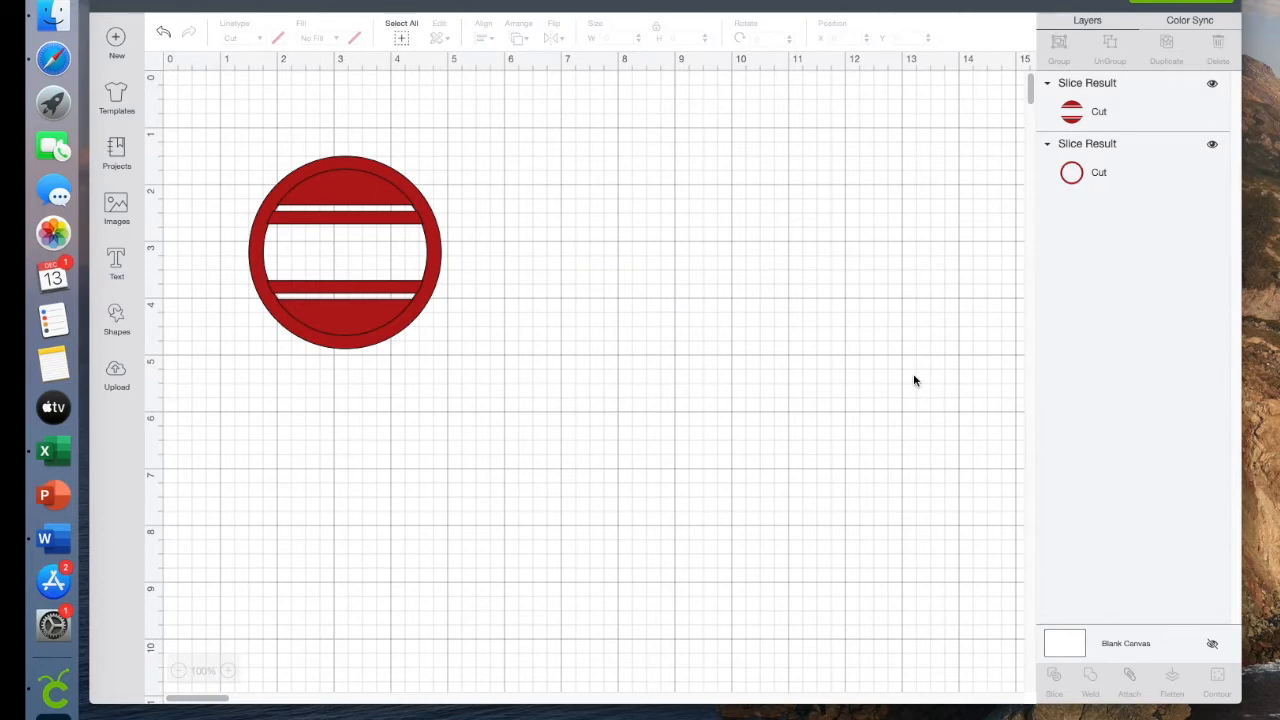
- Move the striped disc out to the right of the ring, and place a duplicate of both shapes below the originals
left_click_drag(371, 311, 603, 307)
left_click_drag(245, 119, 752, 395)
left_click(1166, 42)
left_click_drag(623, 337, 562, 613)
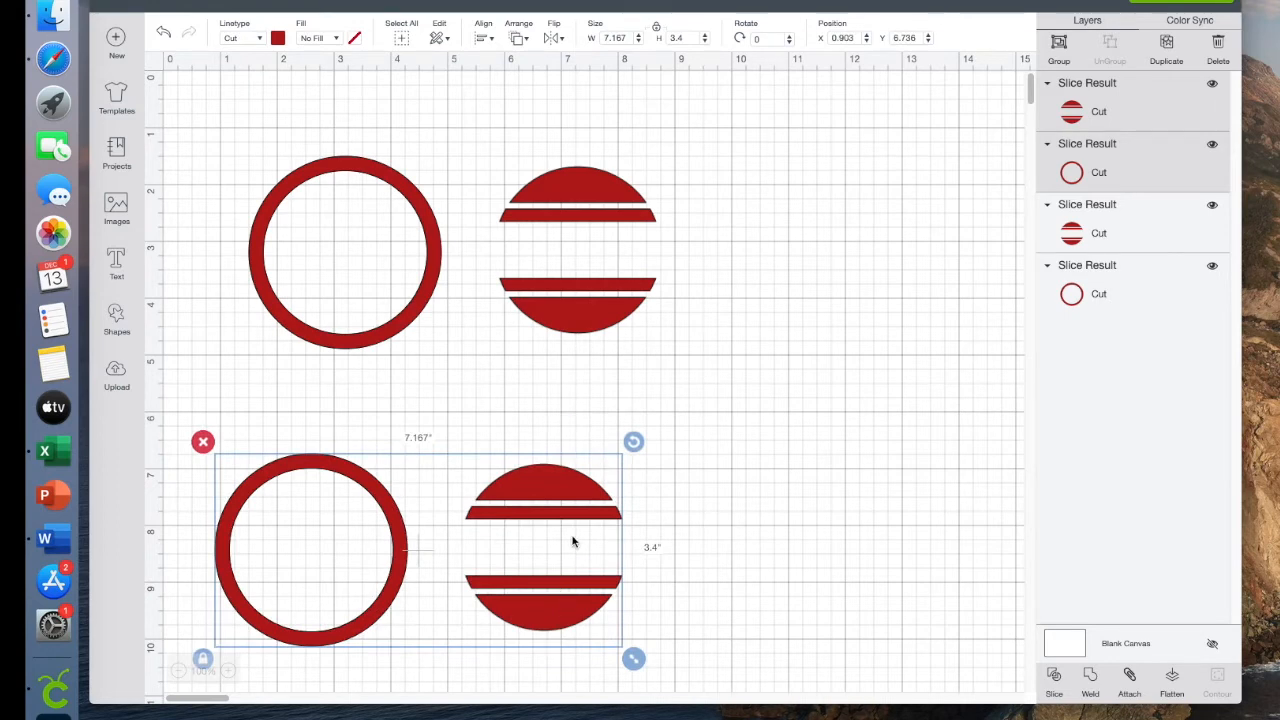
left_click_drag(592, 313, 727, 312)
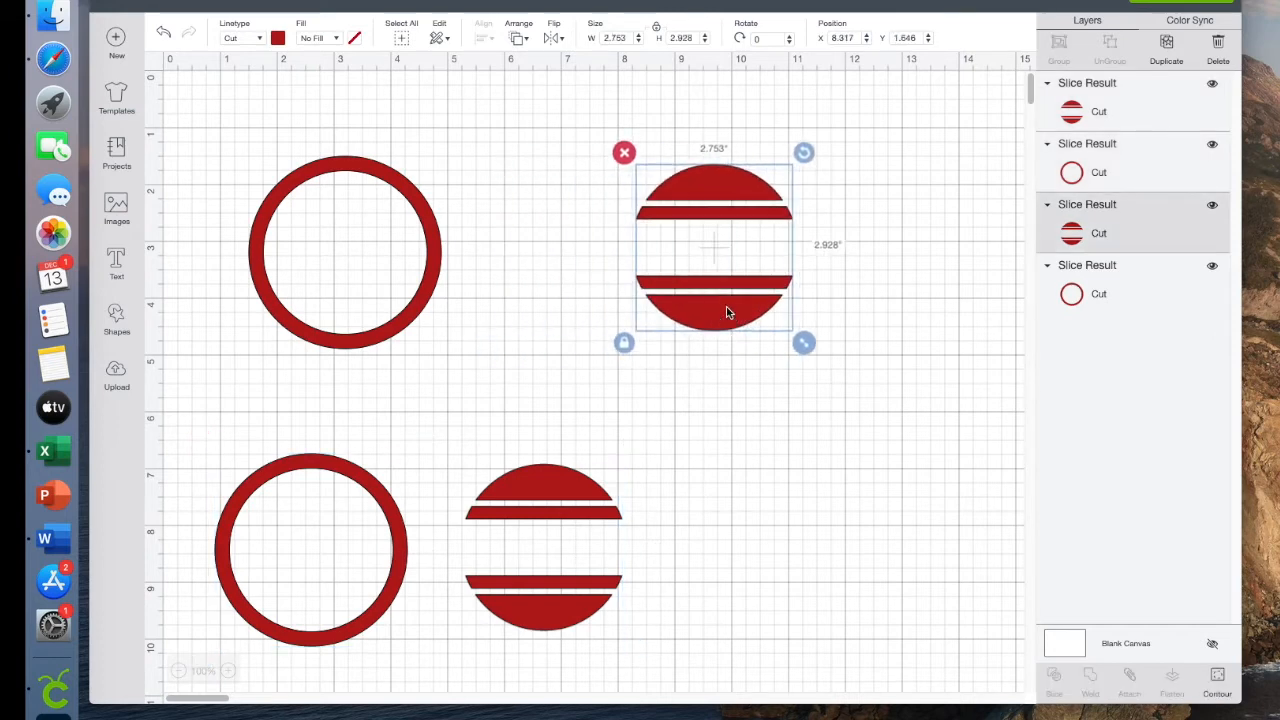
- Add the text "2020" and place it in the empty space between the upper and lower shapes
left_click(117, 262)
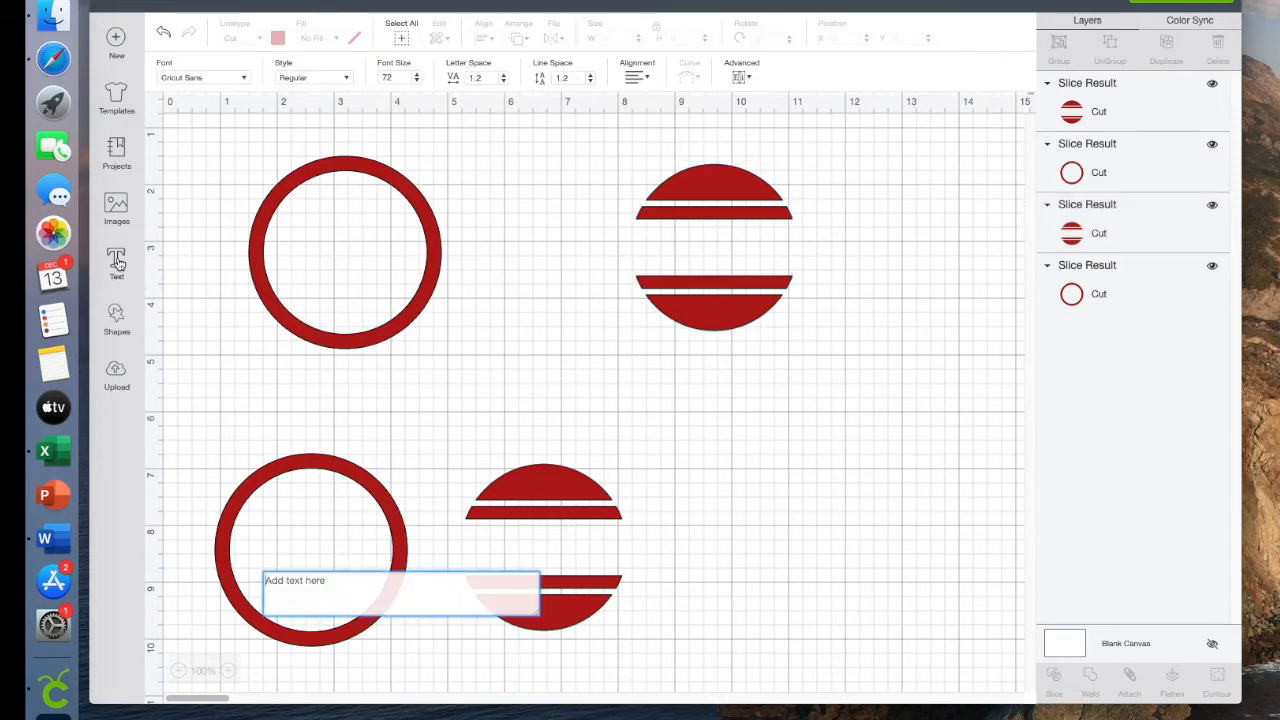
type("2020")
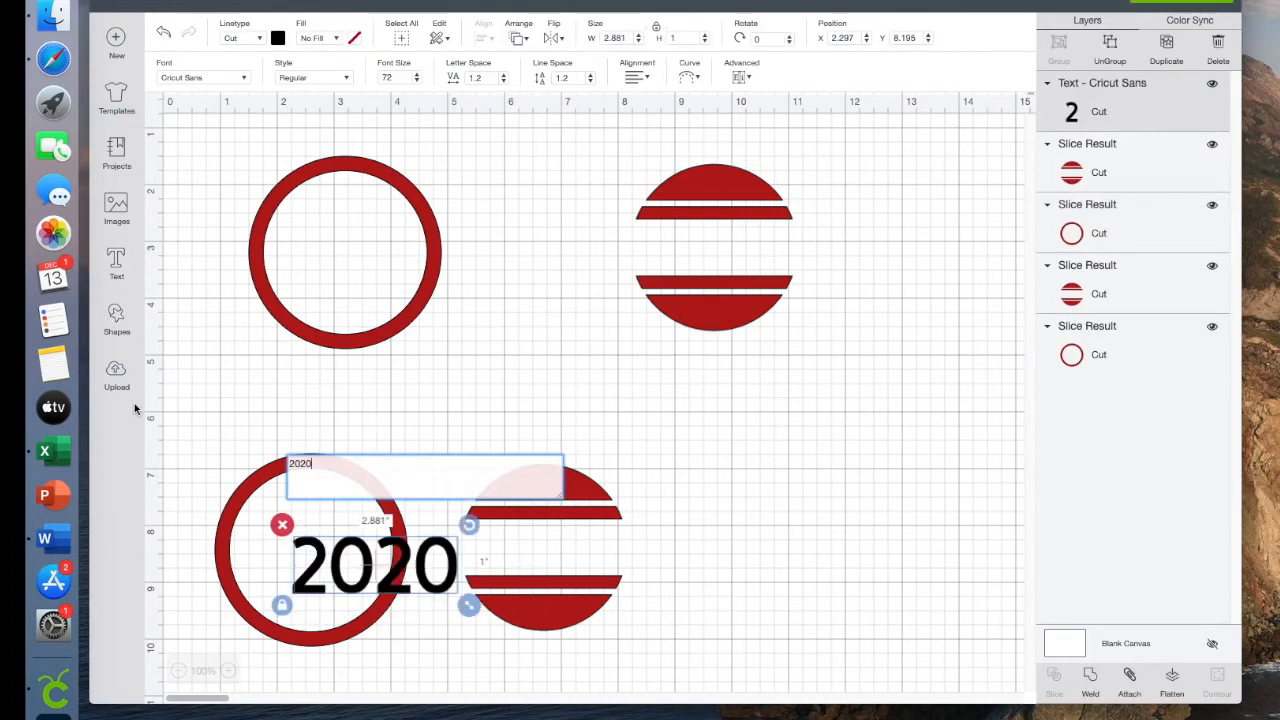
left_click_drag(400, 570, 574, 372)
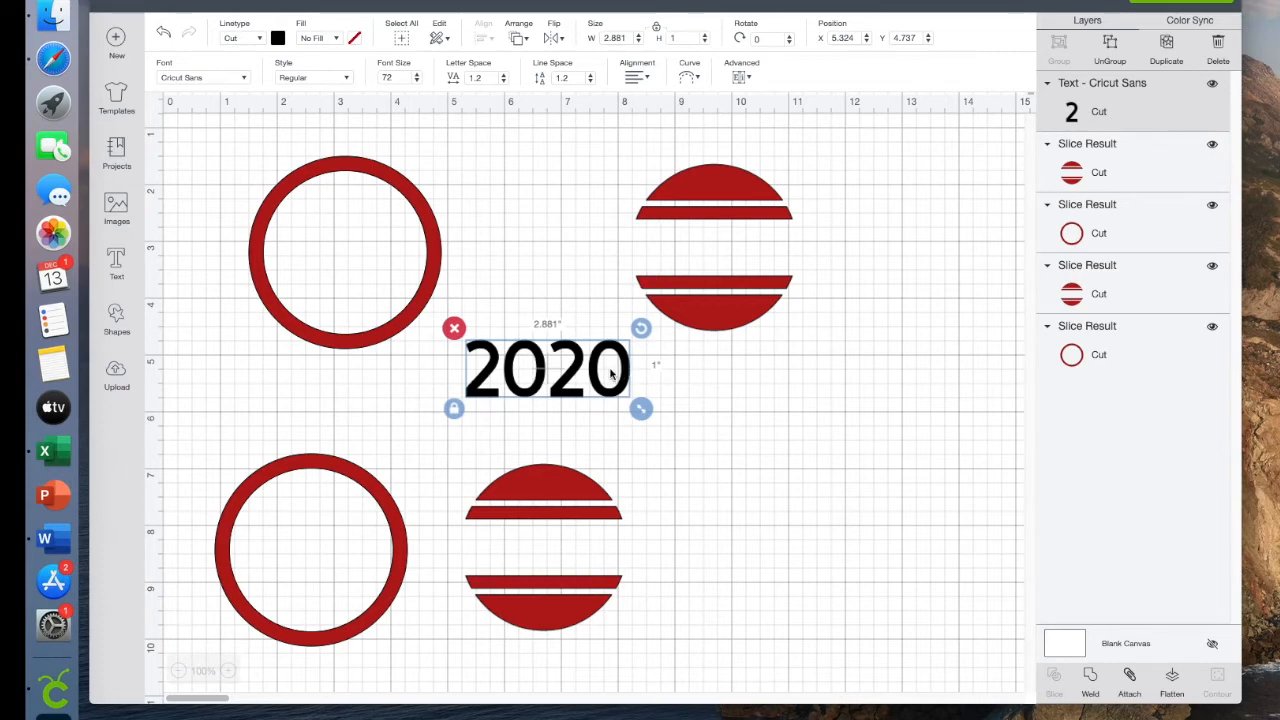
- Limit the font list to system fonts and set the 2020 text's font to Amelya
left_click(244, 80)
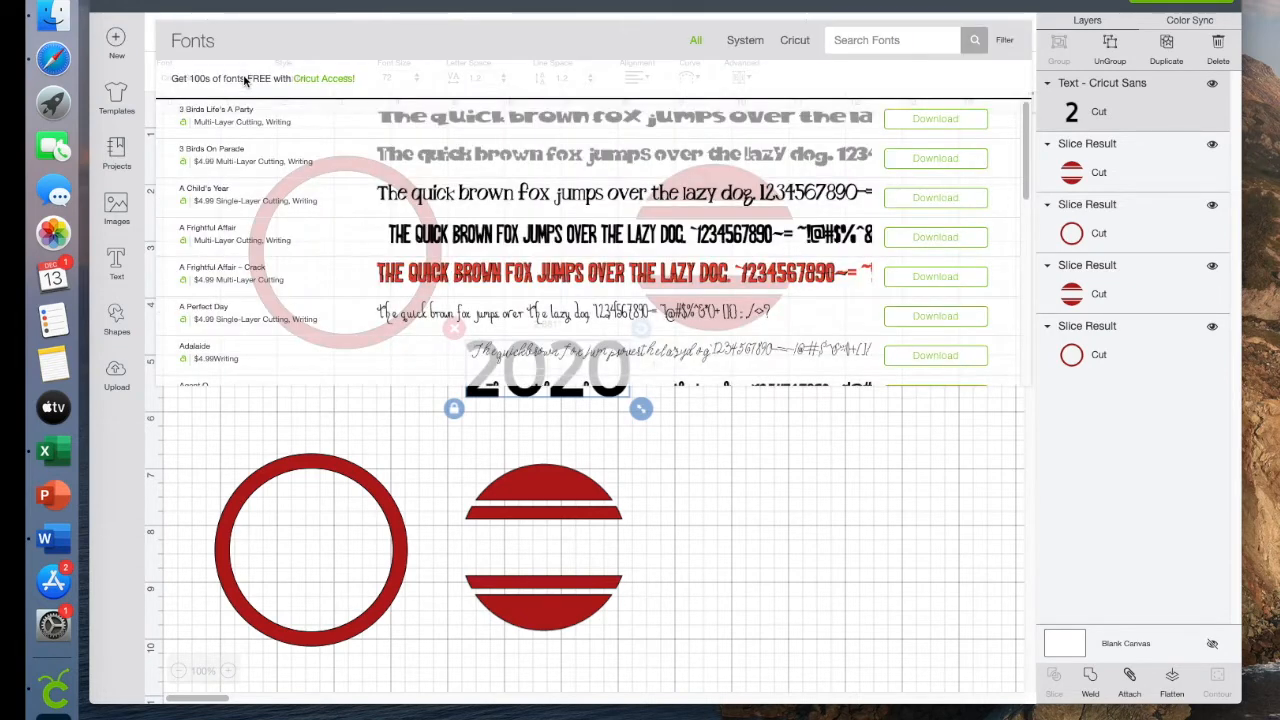
left_click(742, 40)
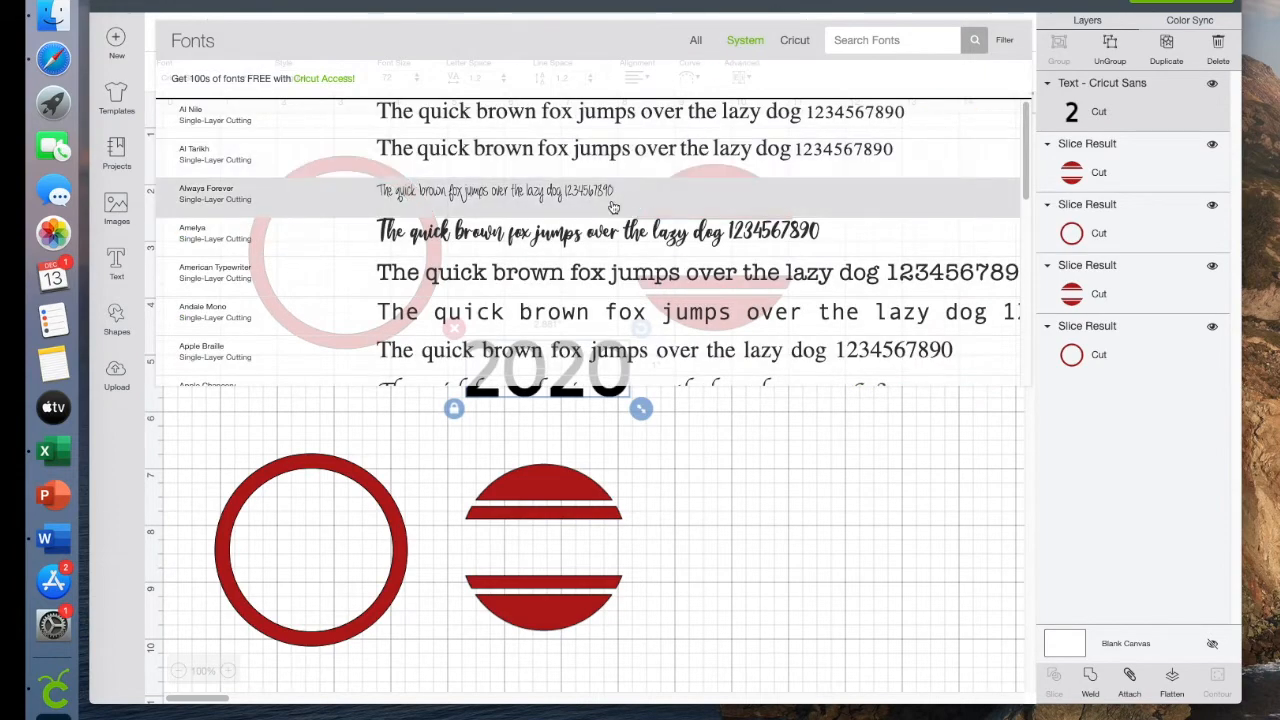
scroll(613, 206, "down", 3)
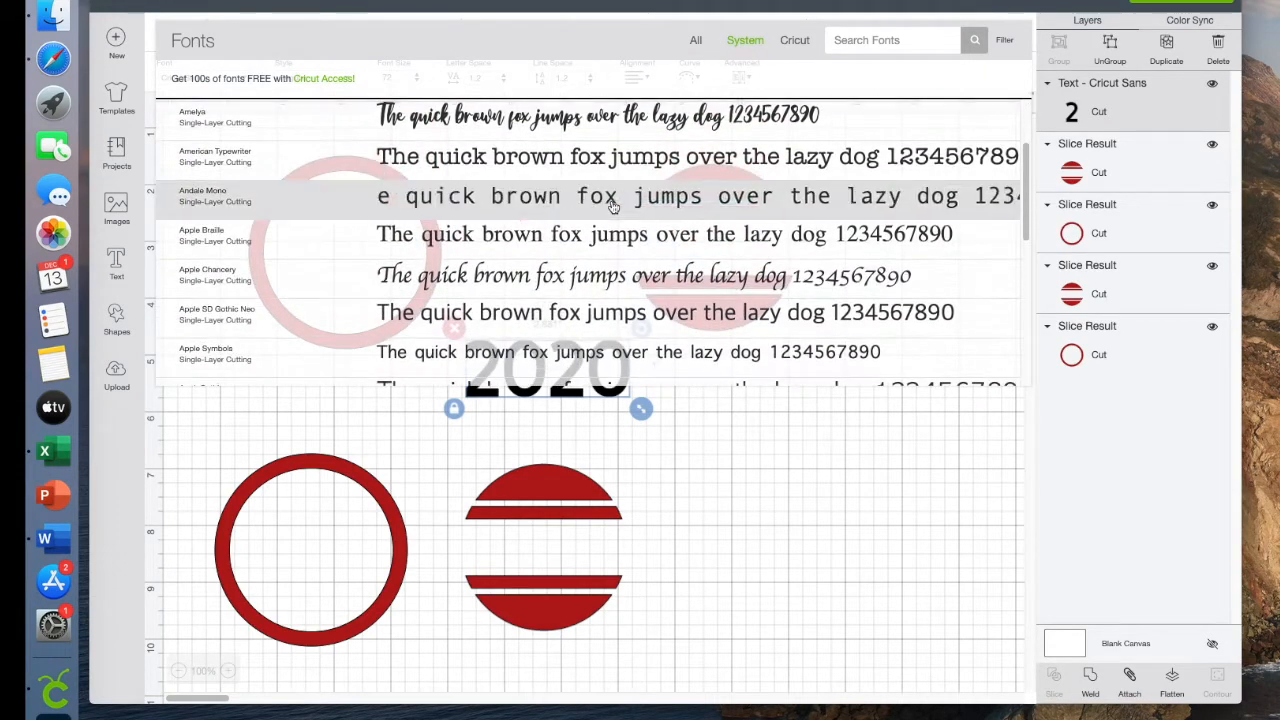
scroll(613, 206, "up", 2)
left_click(632, 209)
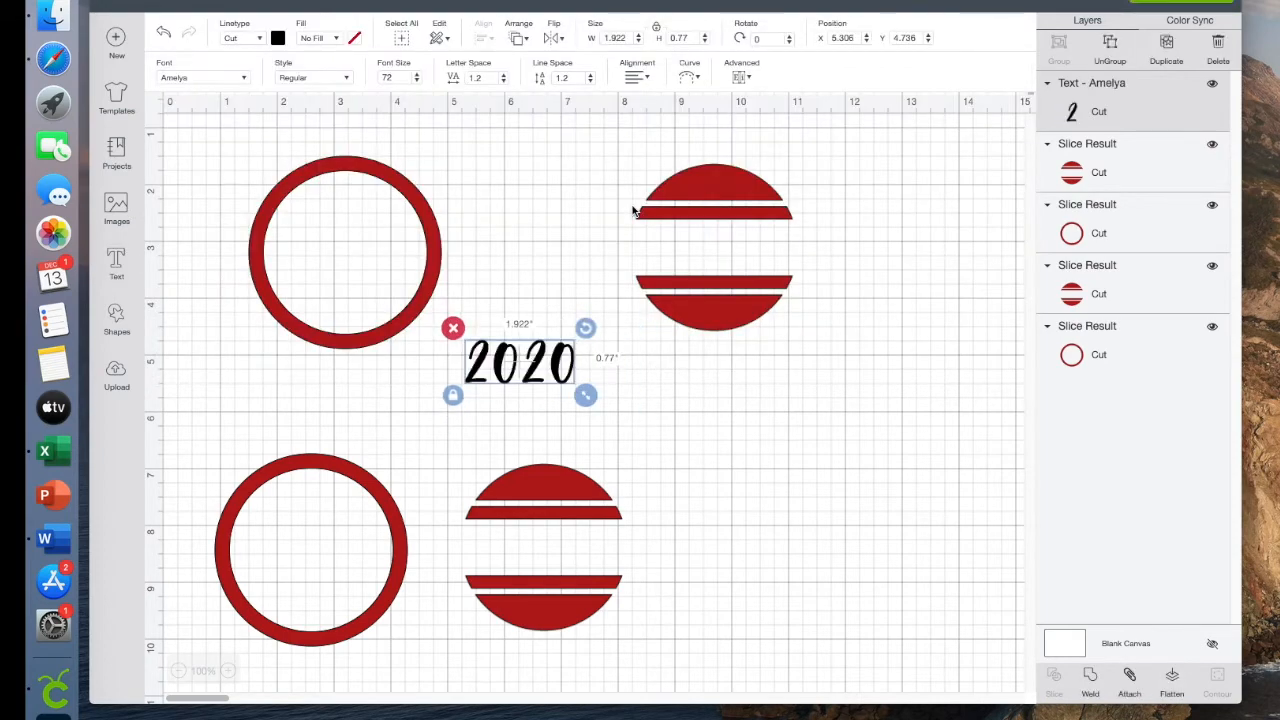
- Change the 2020 text's font to Apple Chancery
left_click(240, 80)
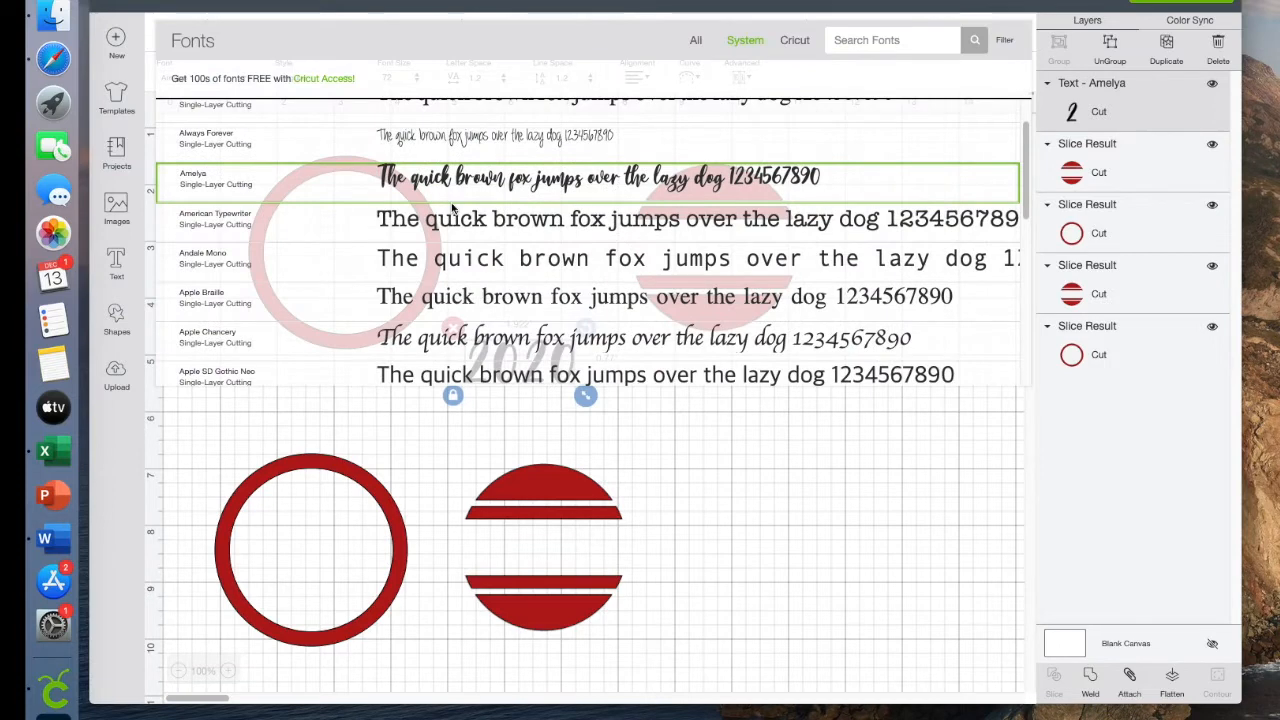
left_click(535, 350)
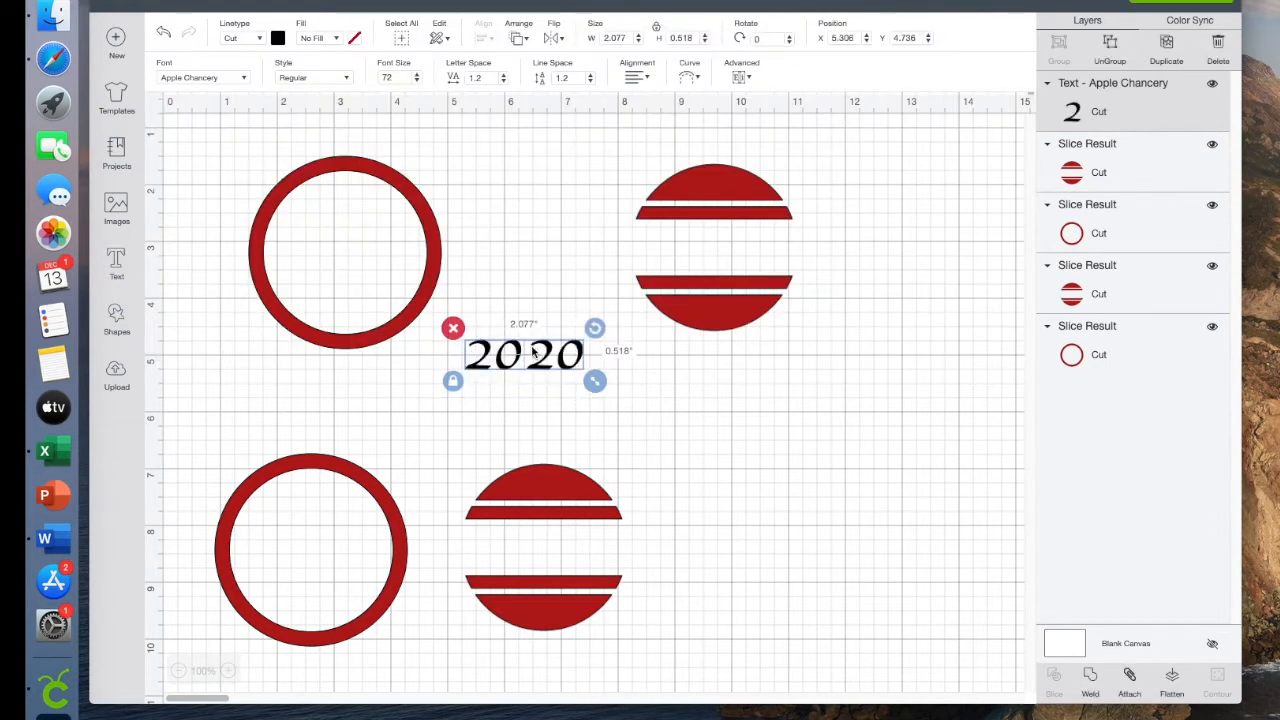
- Change the 2020 text's font to Arial Rounded MT Bold
left_click(235, 84)
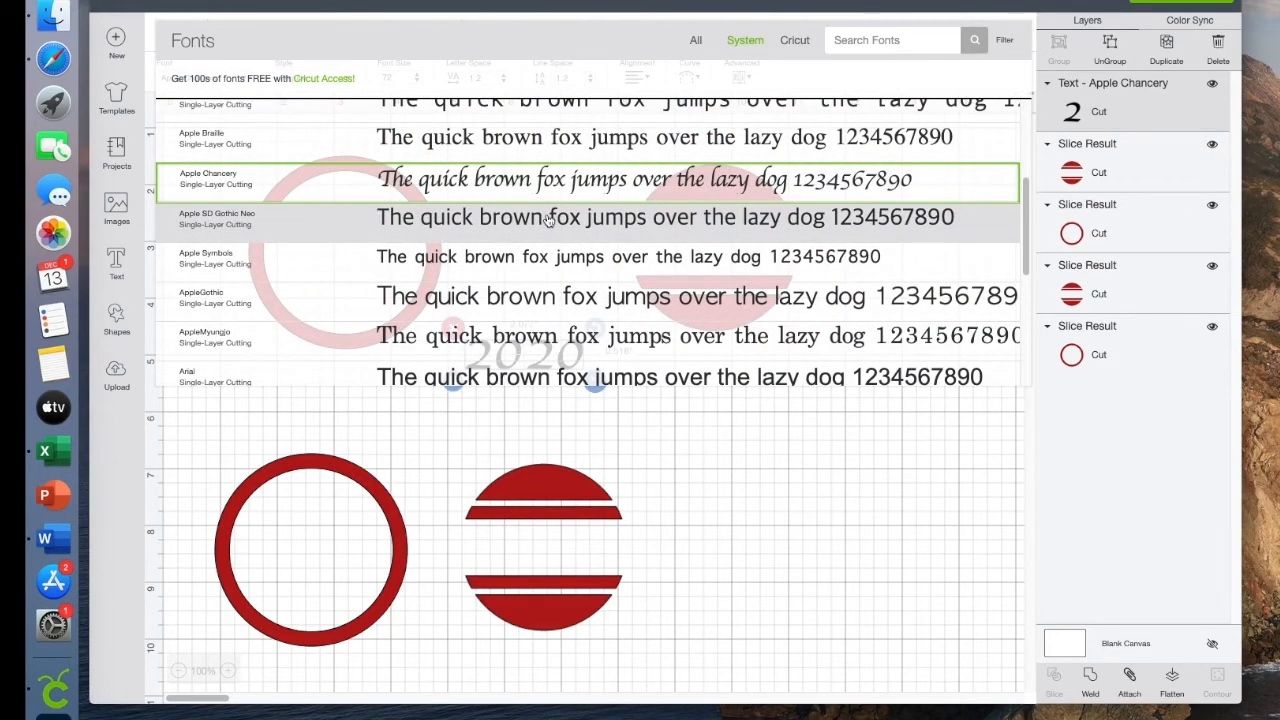
scroll(548, 220, "down", 1)
scroll(548, 220, "down", 4)
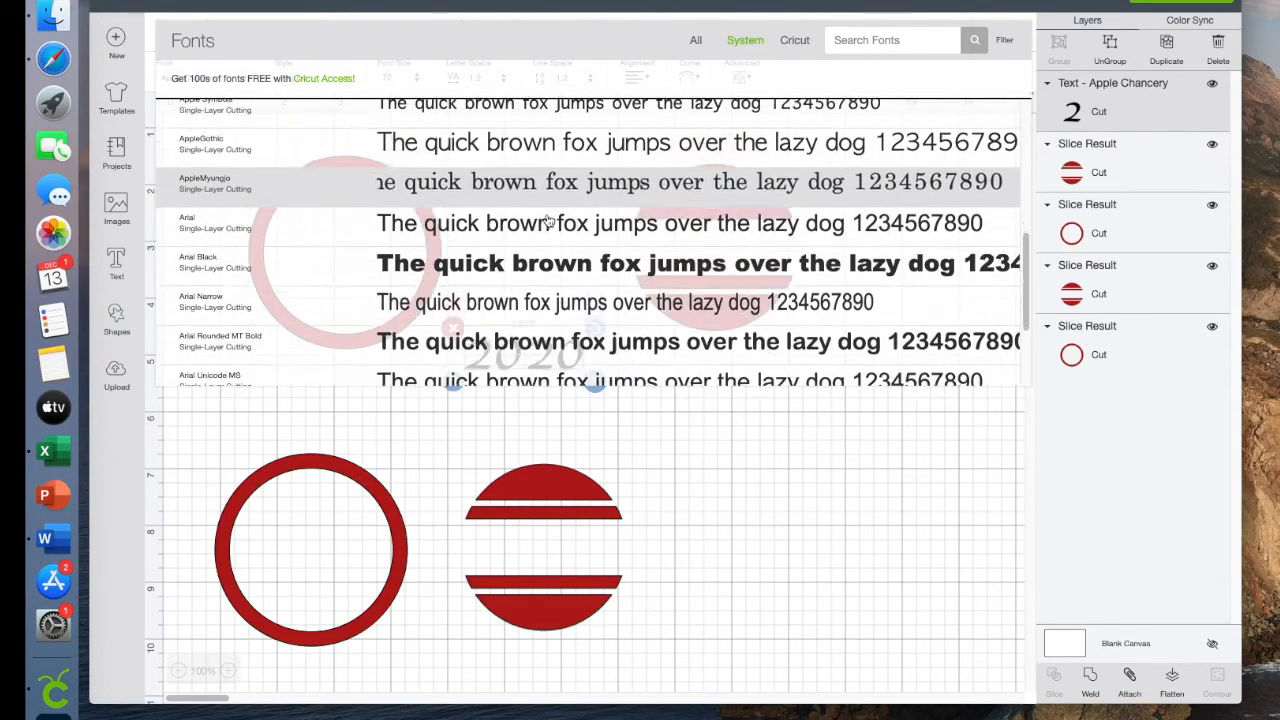
left_click(540, 297)
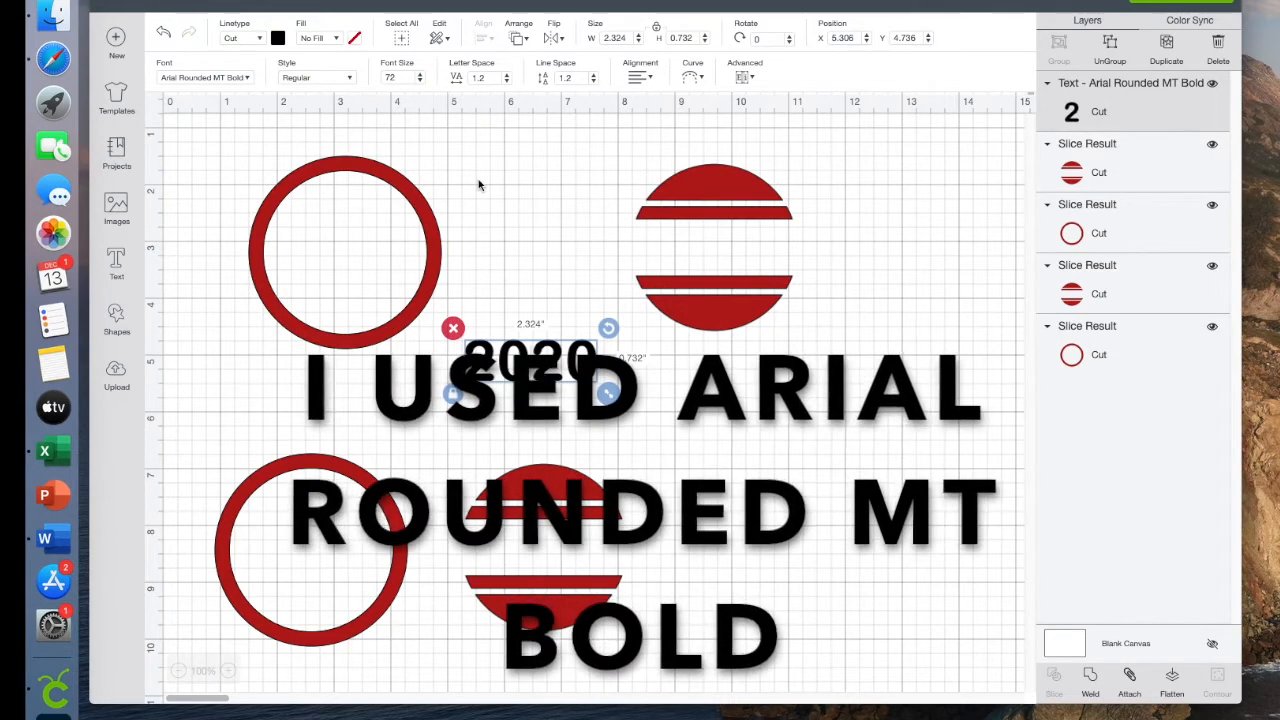
- Set the 2020 text's letter space to 0.8 and move it into the gap of the upper striped disc
left_click(507, 82)
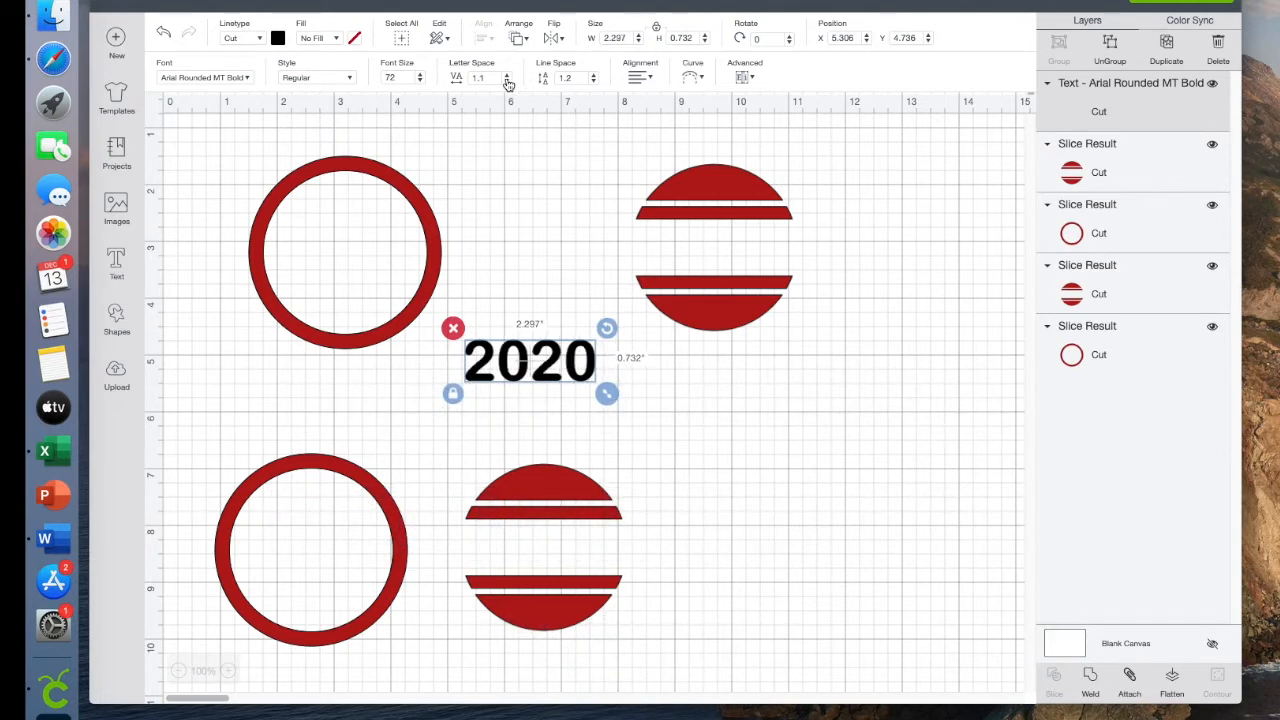
left_click(507, 82)
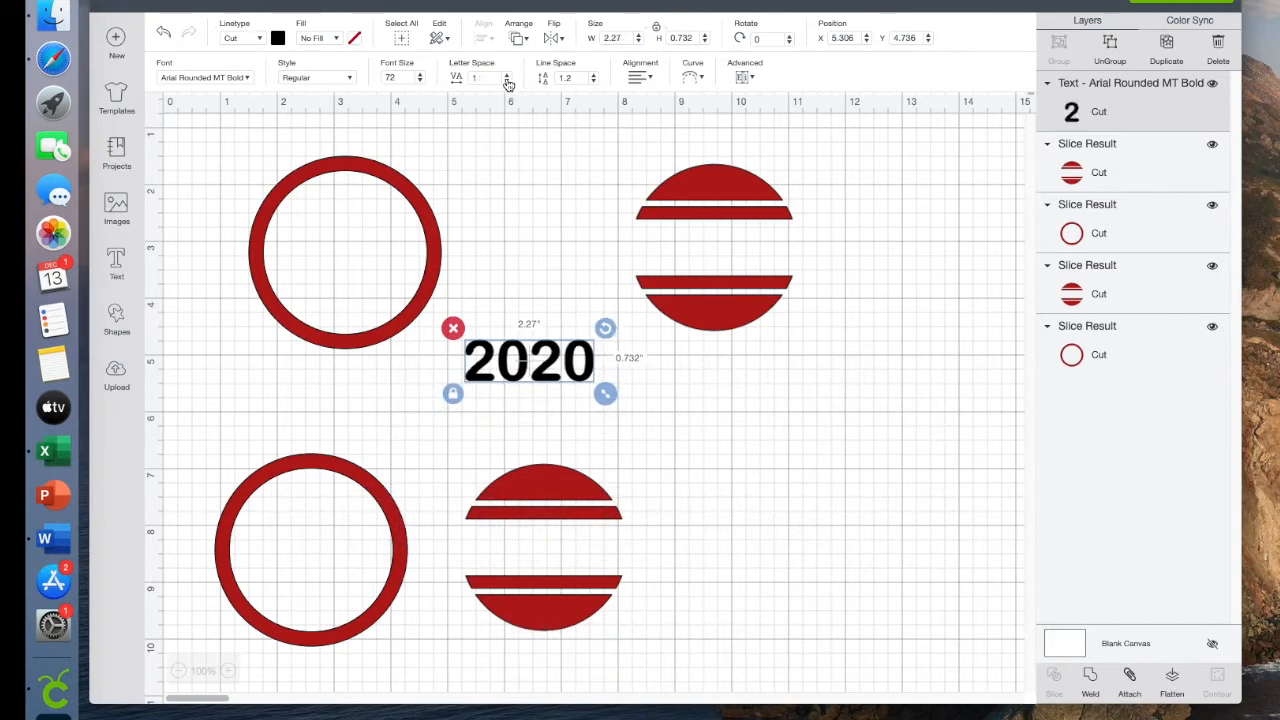
left_click(507, 82)
left_click(507, 82)
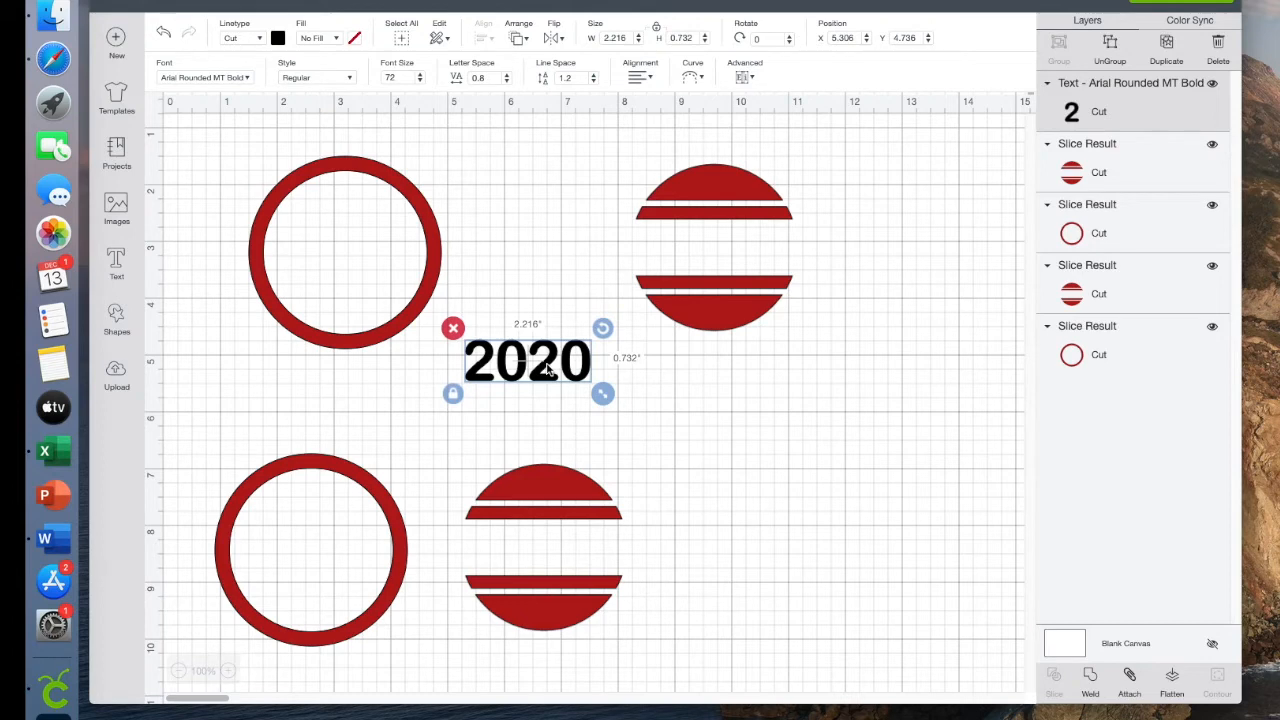
left_click_drag(543, 361, 740, 256)
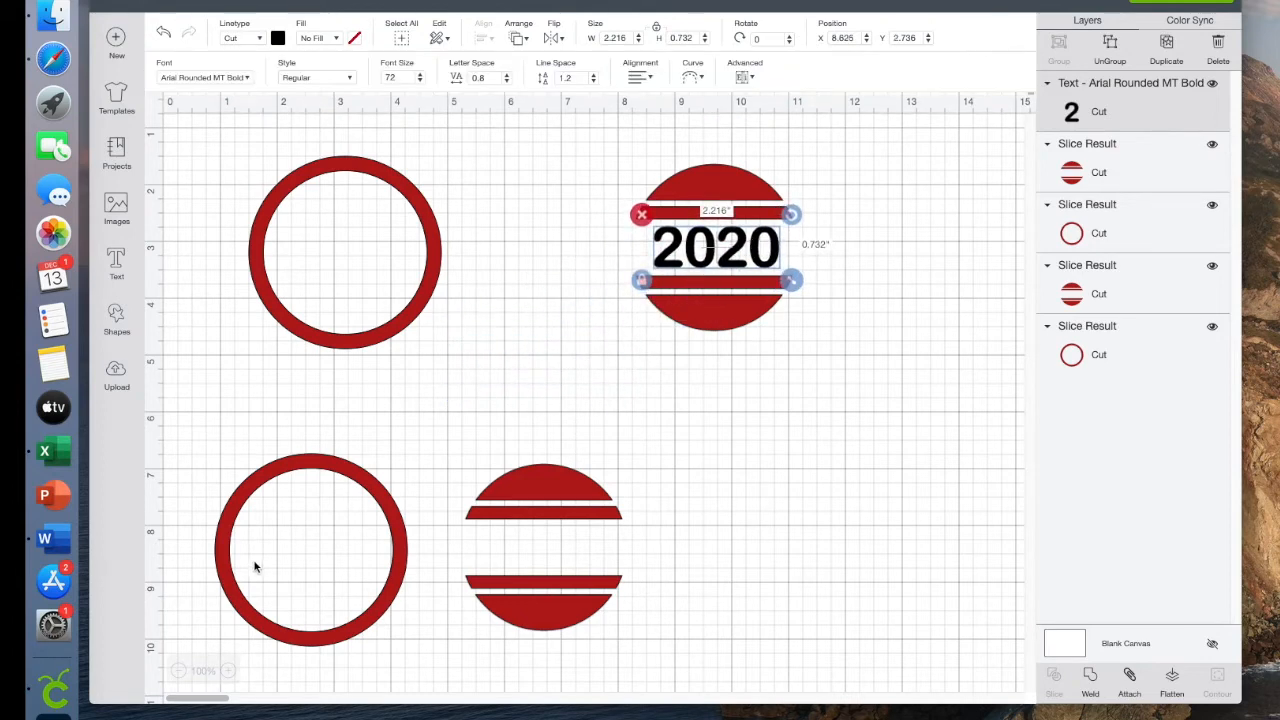
- Stretch the 2020 text to about 2.406 by 1.057 inches so its digits overlap the bands above and below
left_click(229, 671)
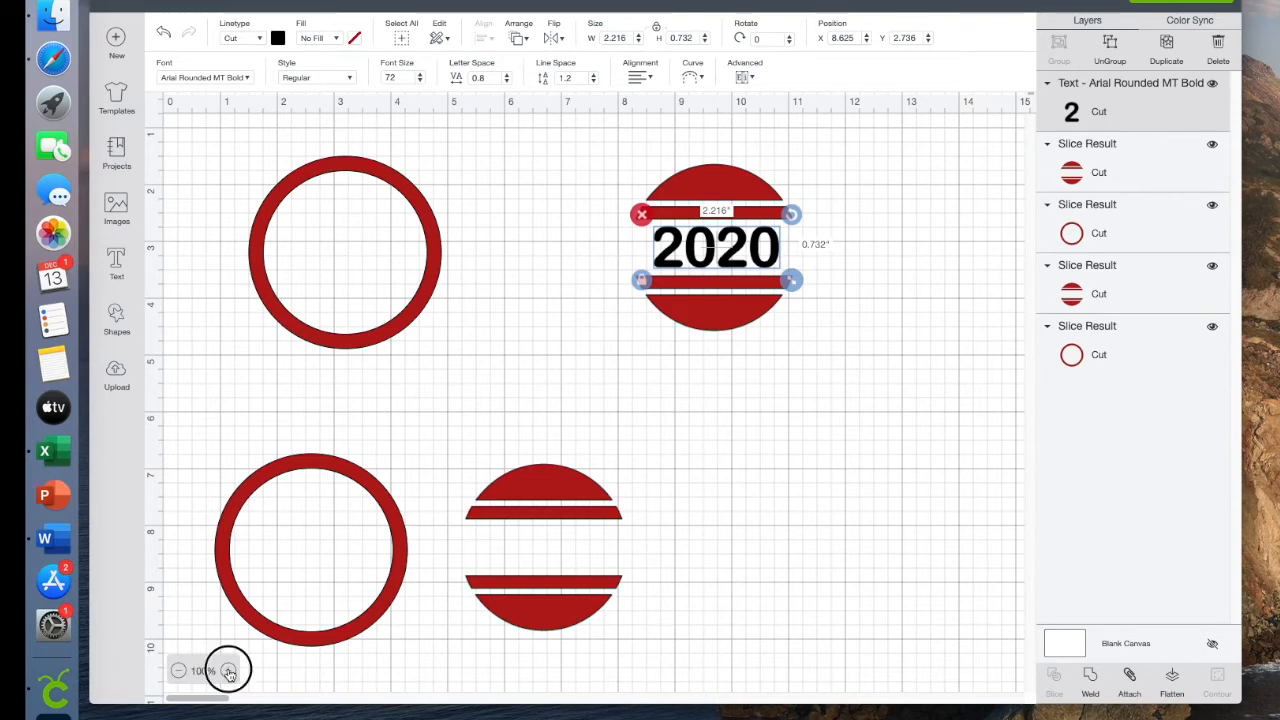
left_click(229, 671)
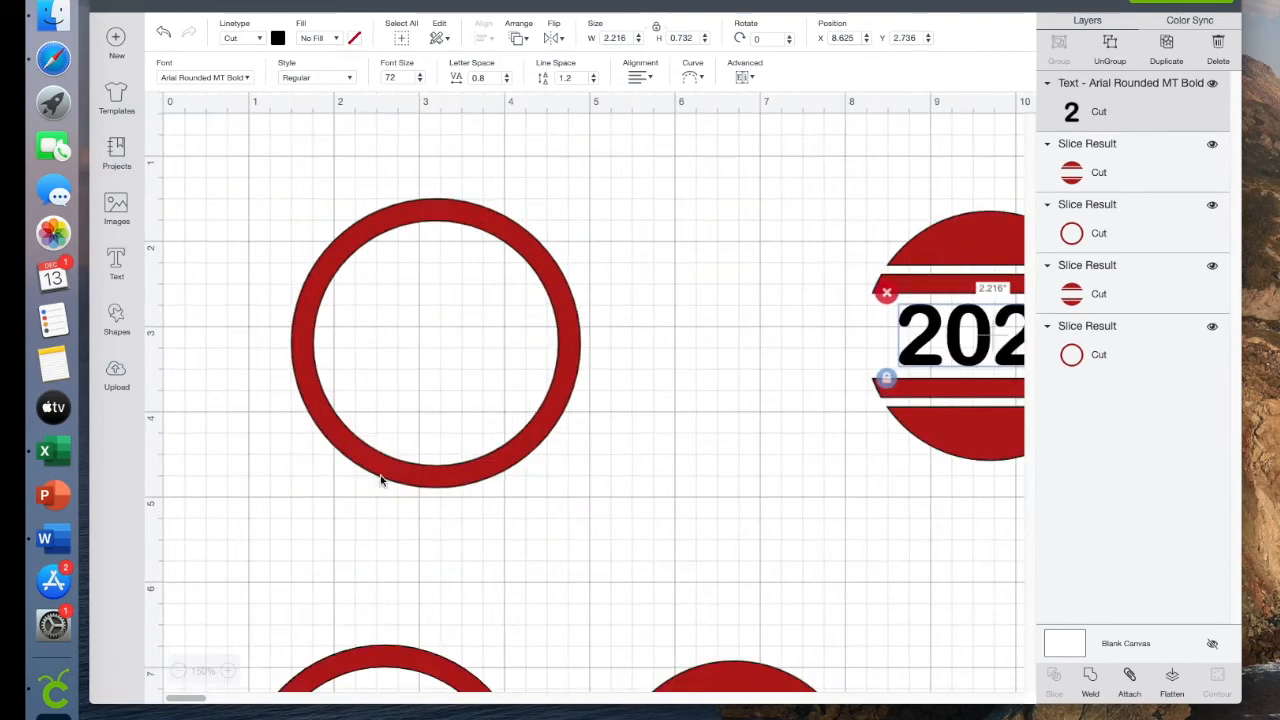
scroll(380, 478, "right", 10)
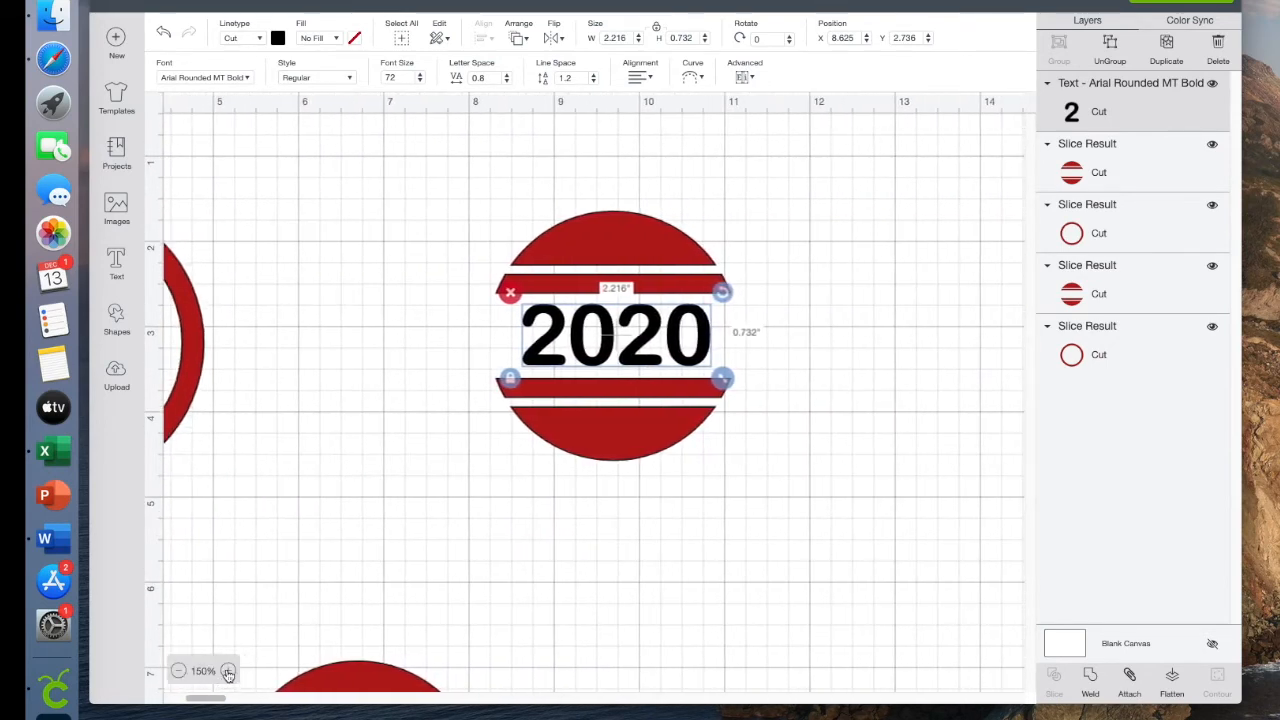
left_click(229, 671)
scroll(401, 457, "right", 5)
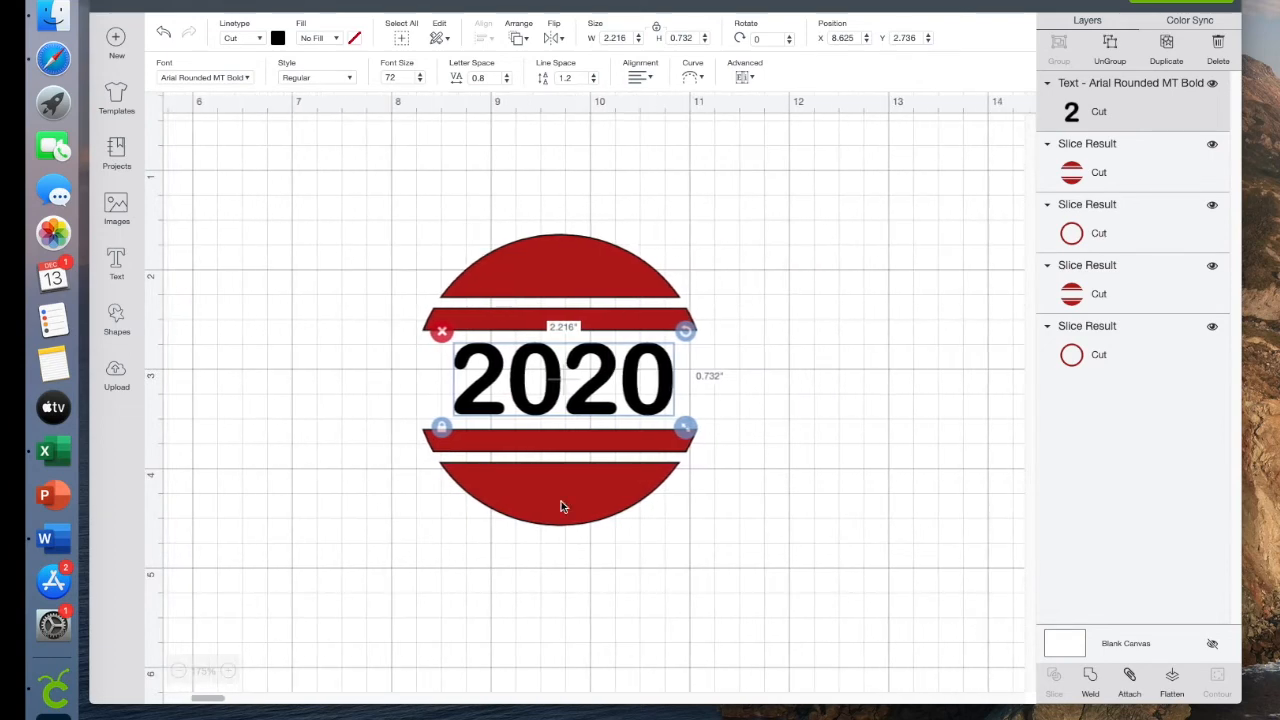
left_click_drag(684, 432, 700, 471)
left_click_drag(614, 374, 606, 380)
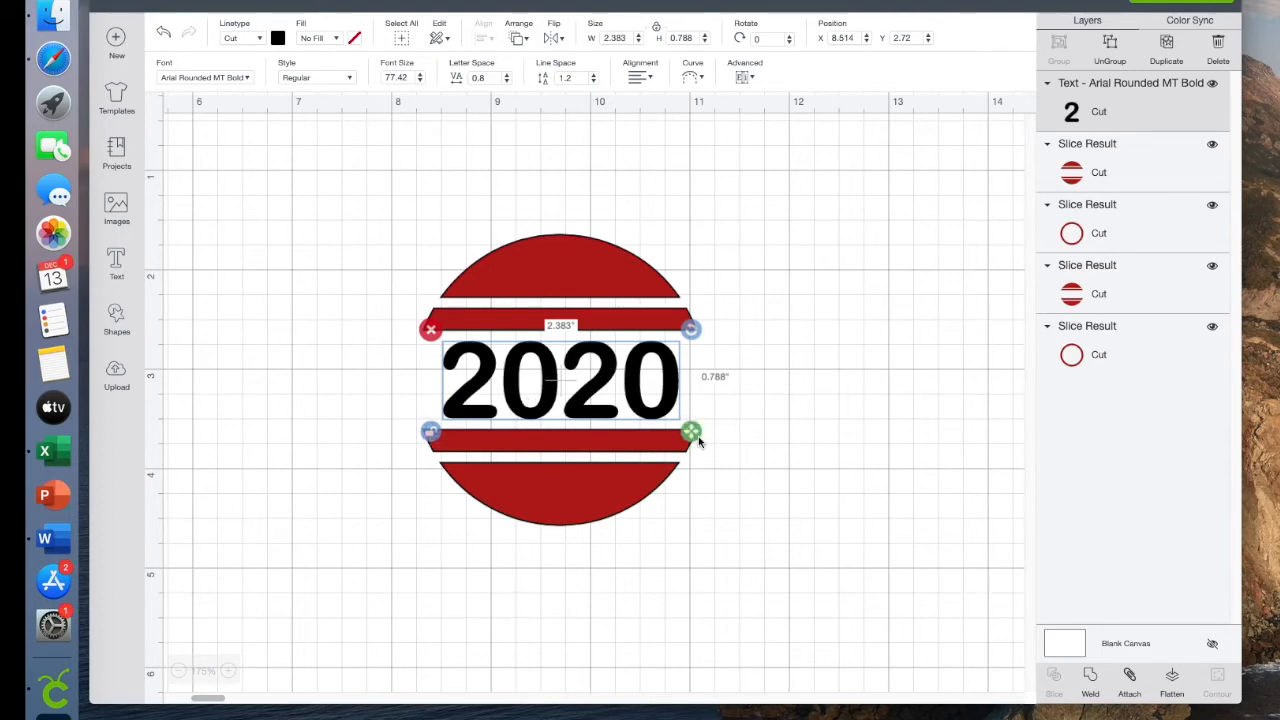
left_click_drag(692, 441, 694, 443)
left_click_drag(650, 407, 654, 381)
left_click_drag(692, 431, 697, 449)
left_click(748, 420)
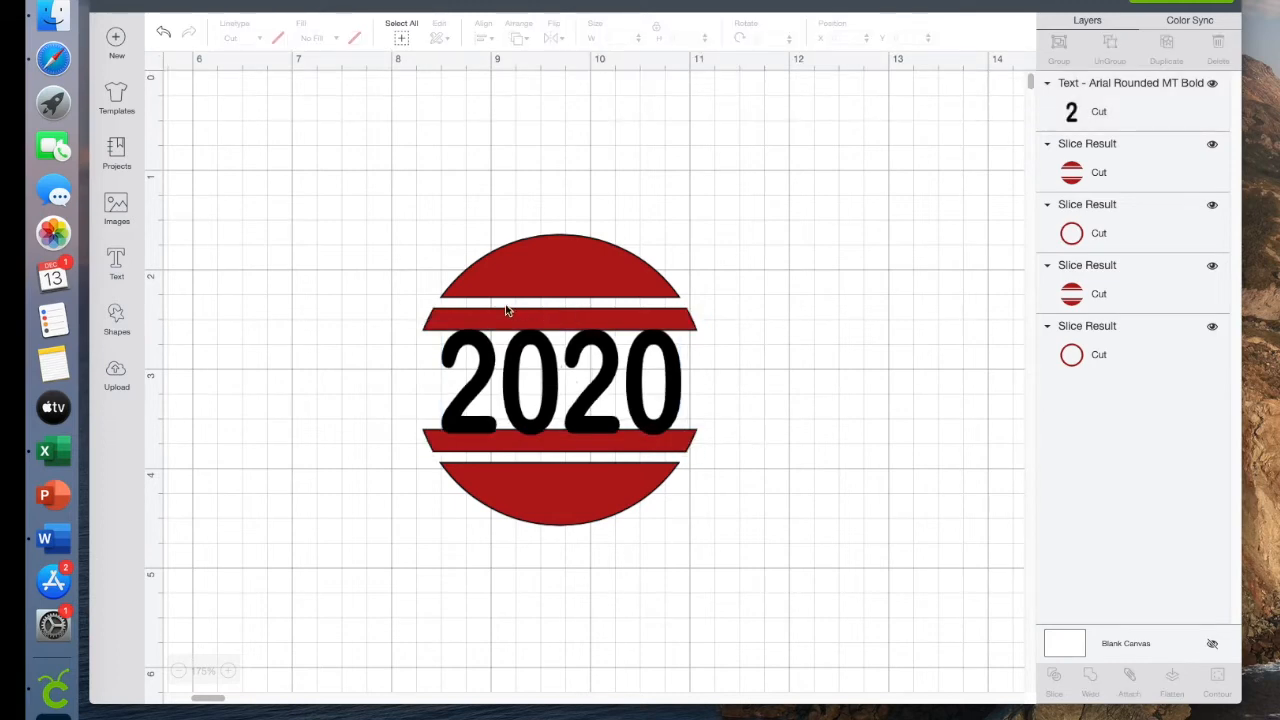
- Center the 2020 text vertically on the upper striped disc
left_click_drag(349, 197, 766, 546)
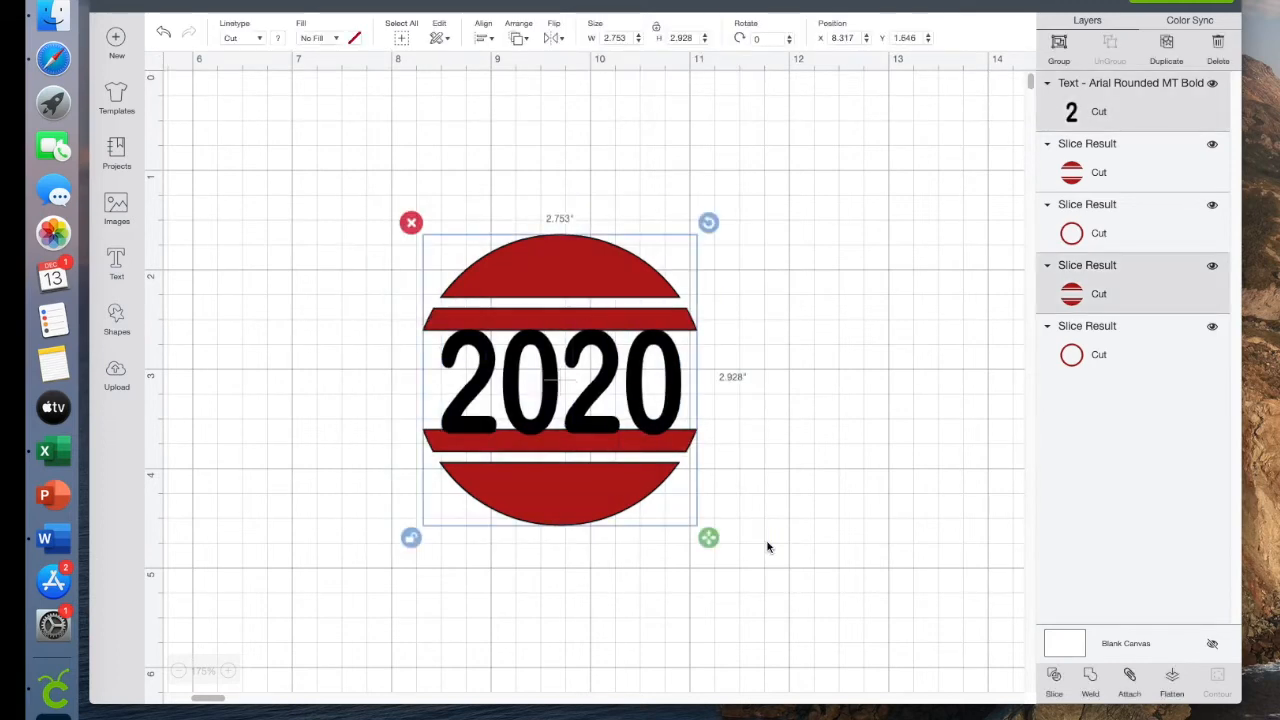
left_click(486, 40)
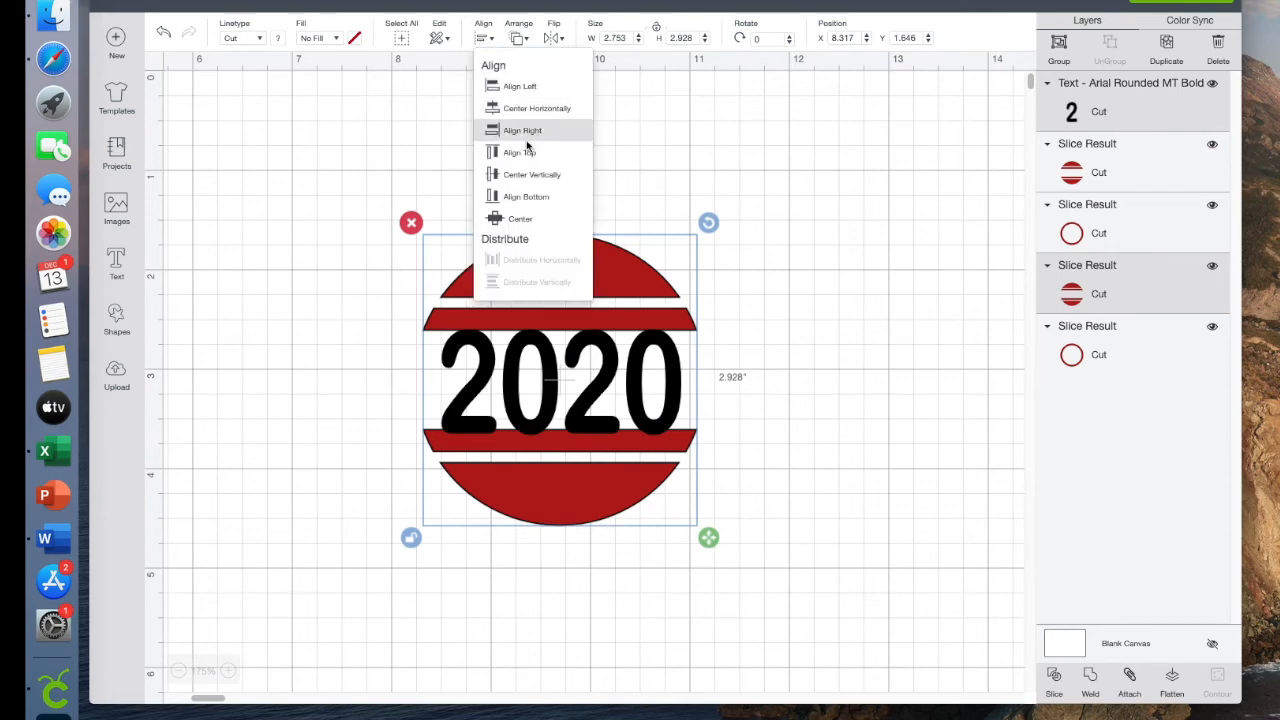
left_click(519, 176)
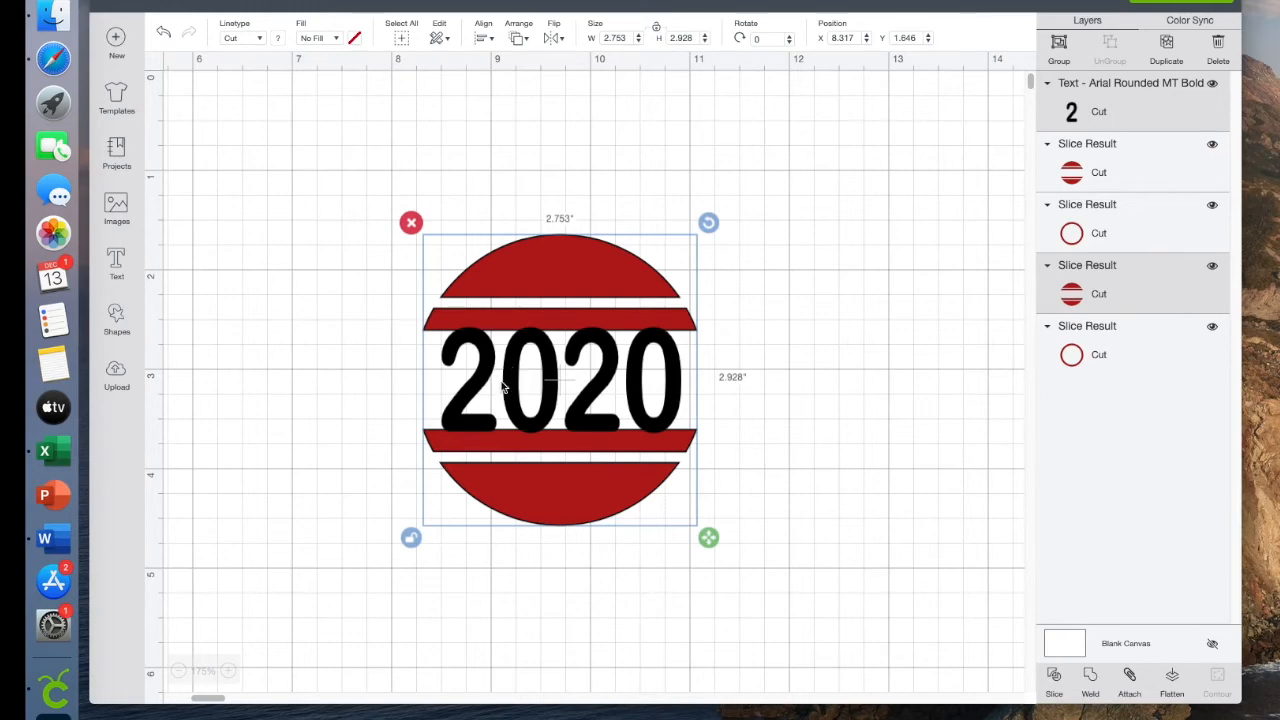
- Recolor the 2020 text with the same dark red as the striped disc
left_click(755, 364)
left_click(640, 395)
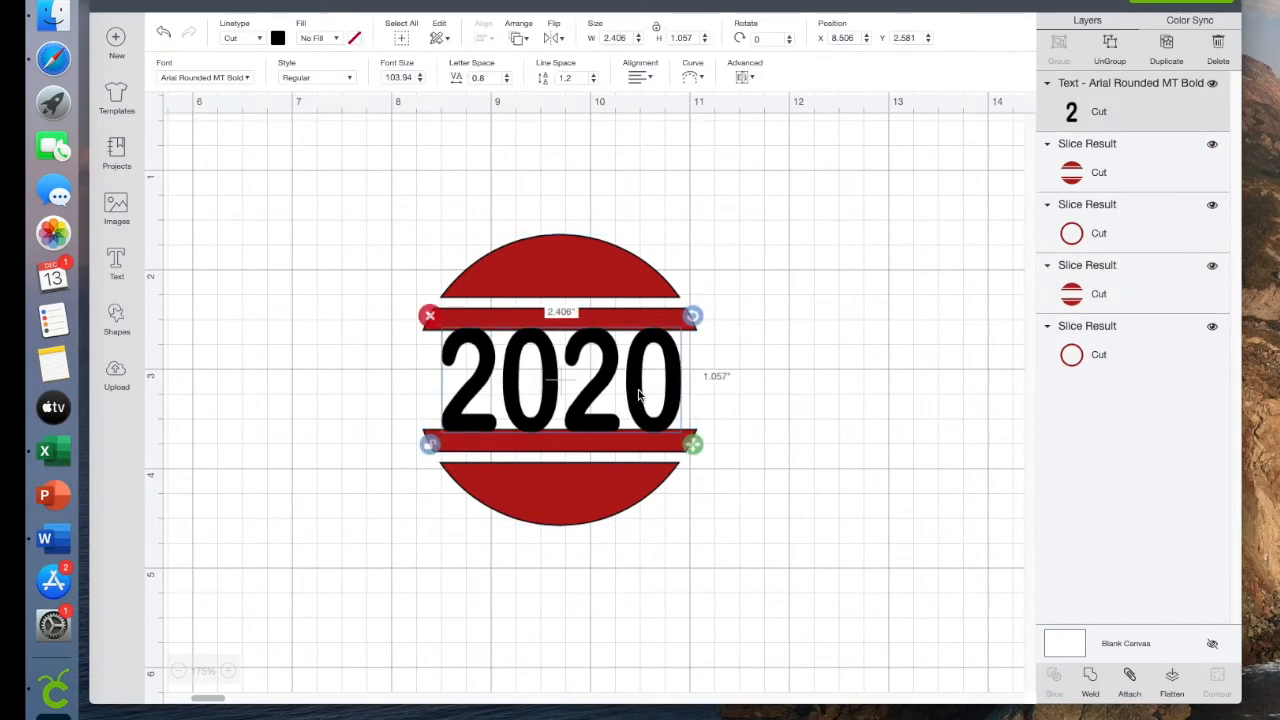
left_click(278, 38)
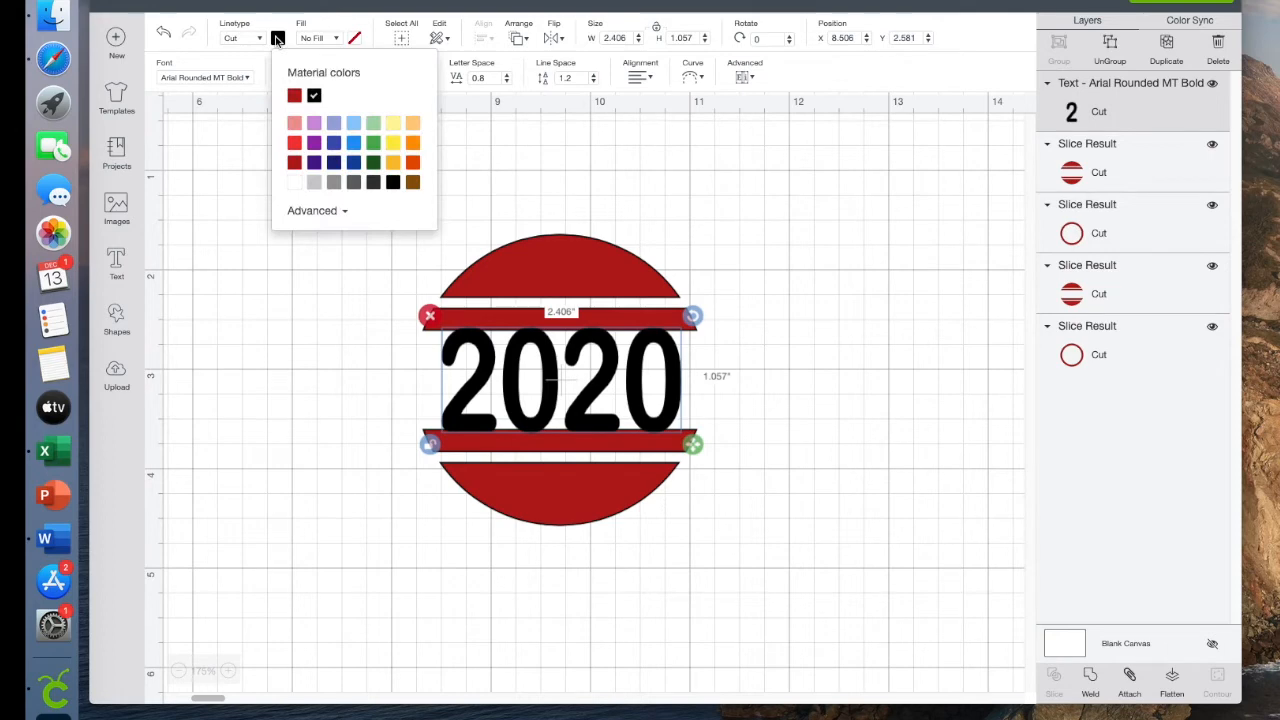
left_click(295, 96)
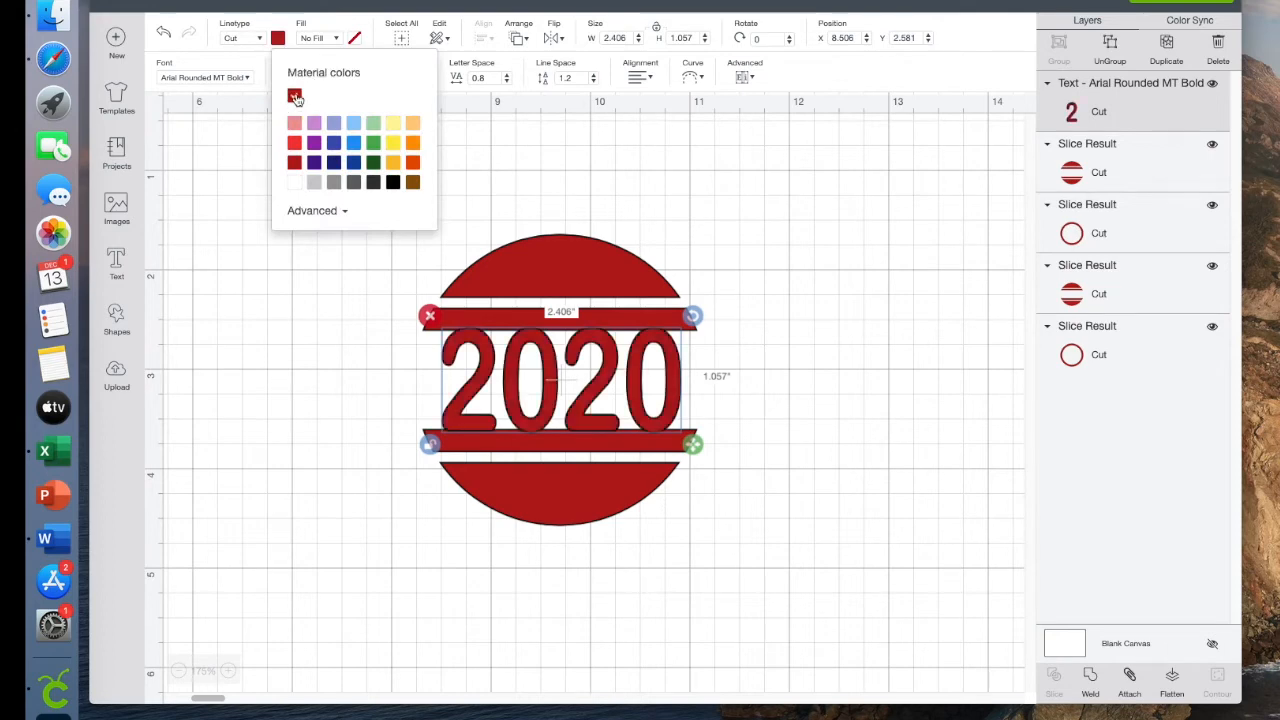
left_click(508, 174)
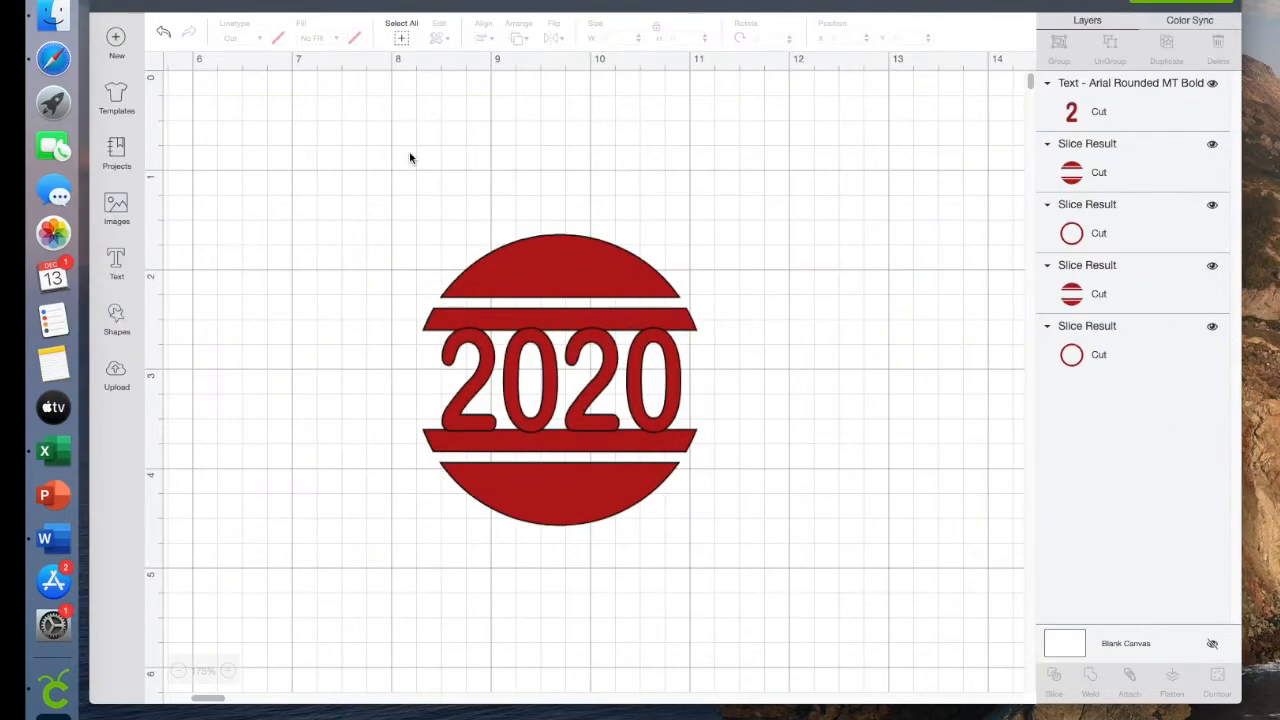
- Center the 2020 text horizontally on the striped disc and weld the two together
left_click_drag(409, 157, 752, 563)
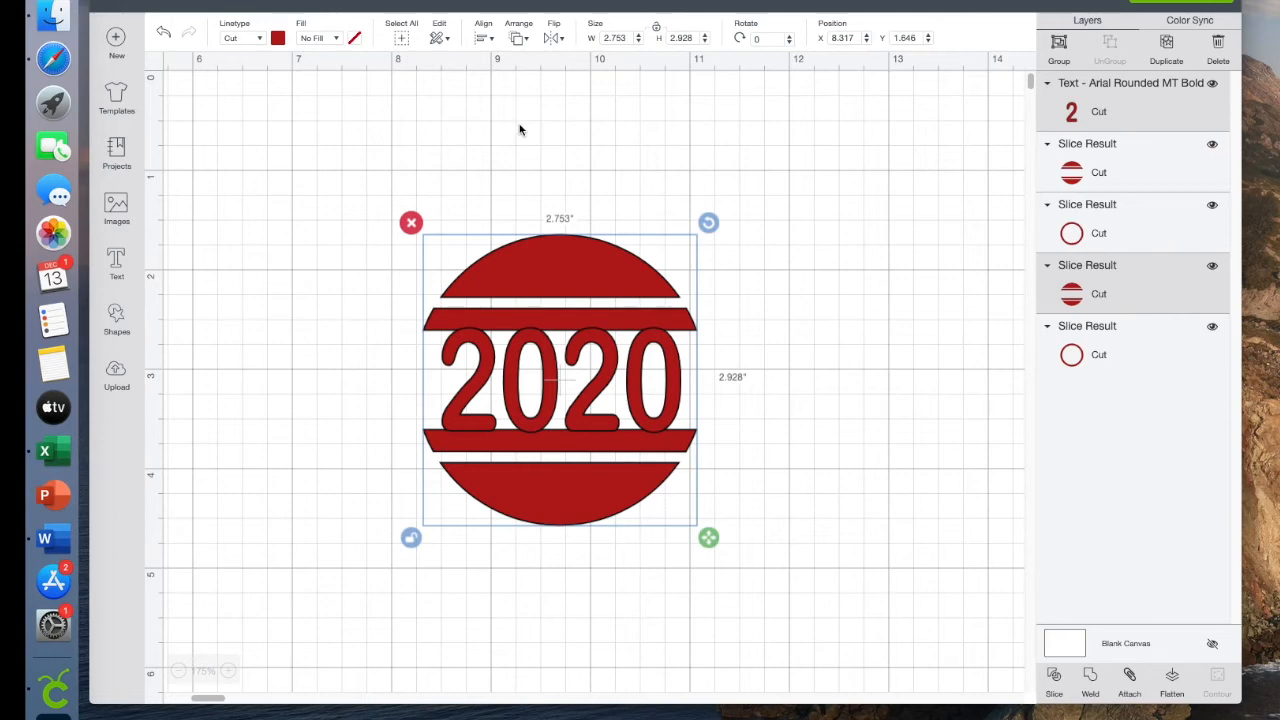
left_click(485, 40)
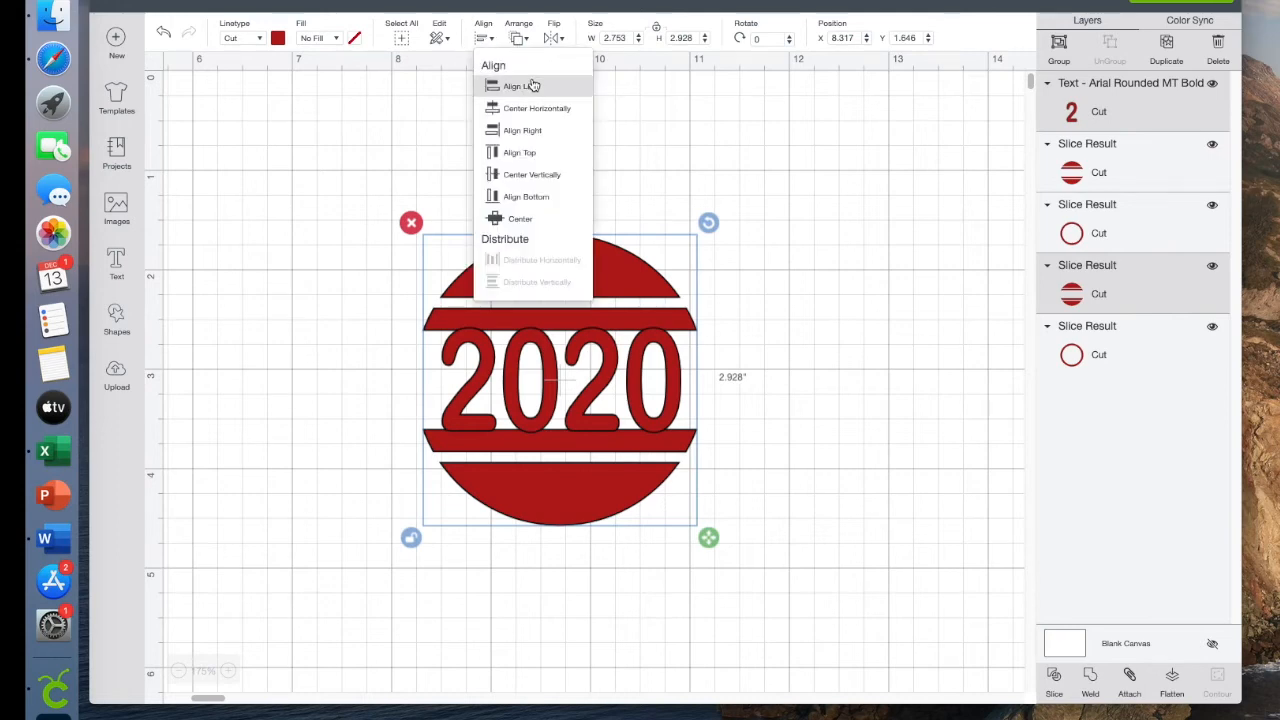
left_click(529, 109)
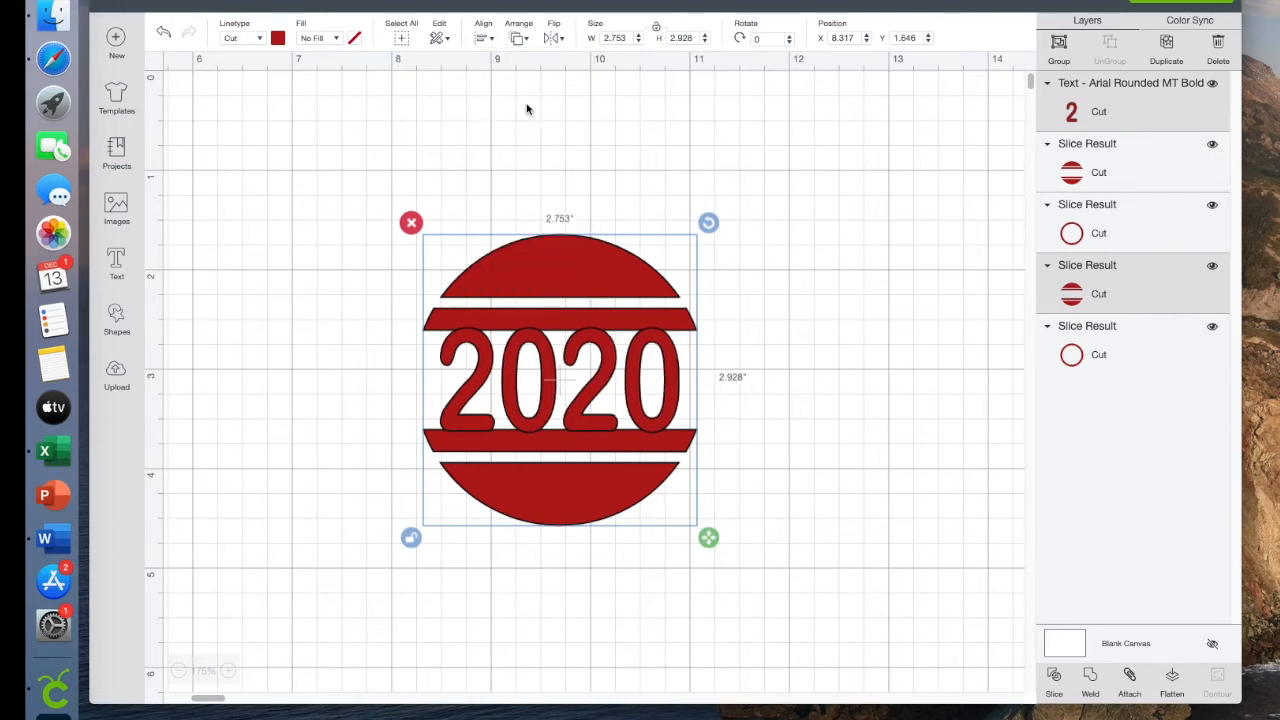
left_click(1092, 678)
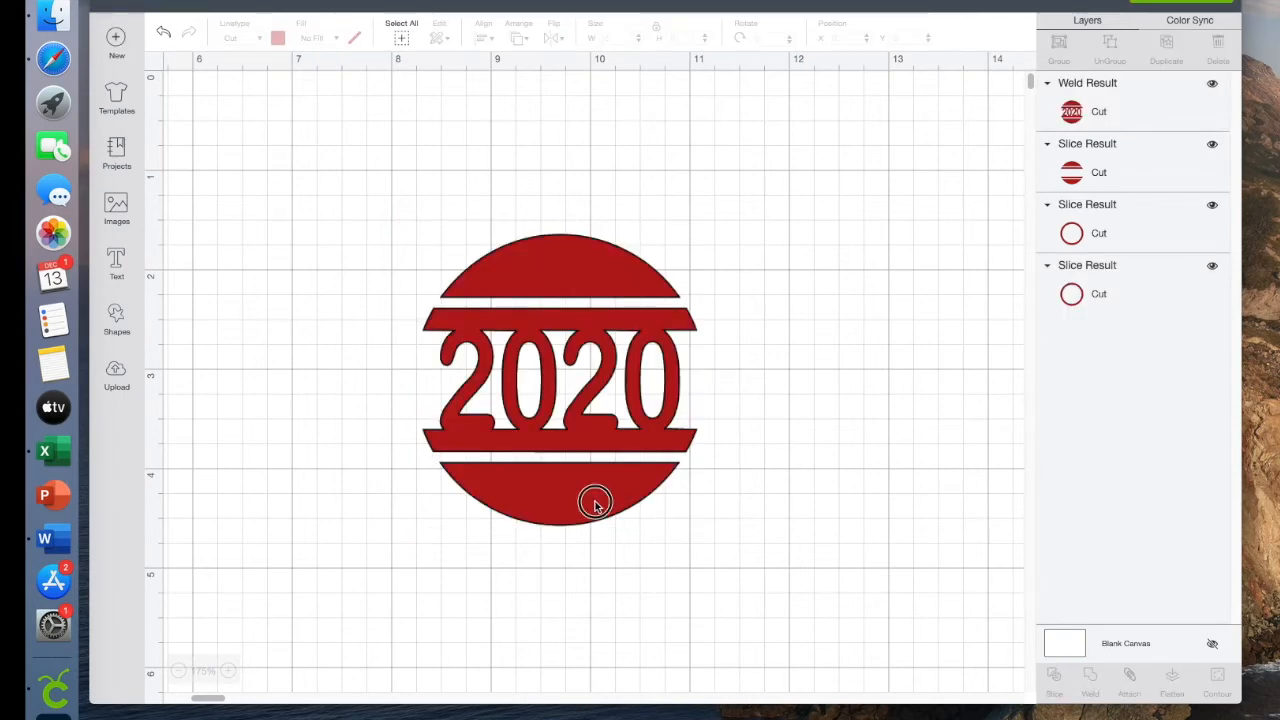
- Place the welded 2020 disc inside the upper ring and center both shapes on each other
left_click_drag(594, 507, 643, 497)
scroll(508, 523, "left", 10)
scroll(508, 523, "down", 4)
scroll(233, 627, "down", 3)
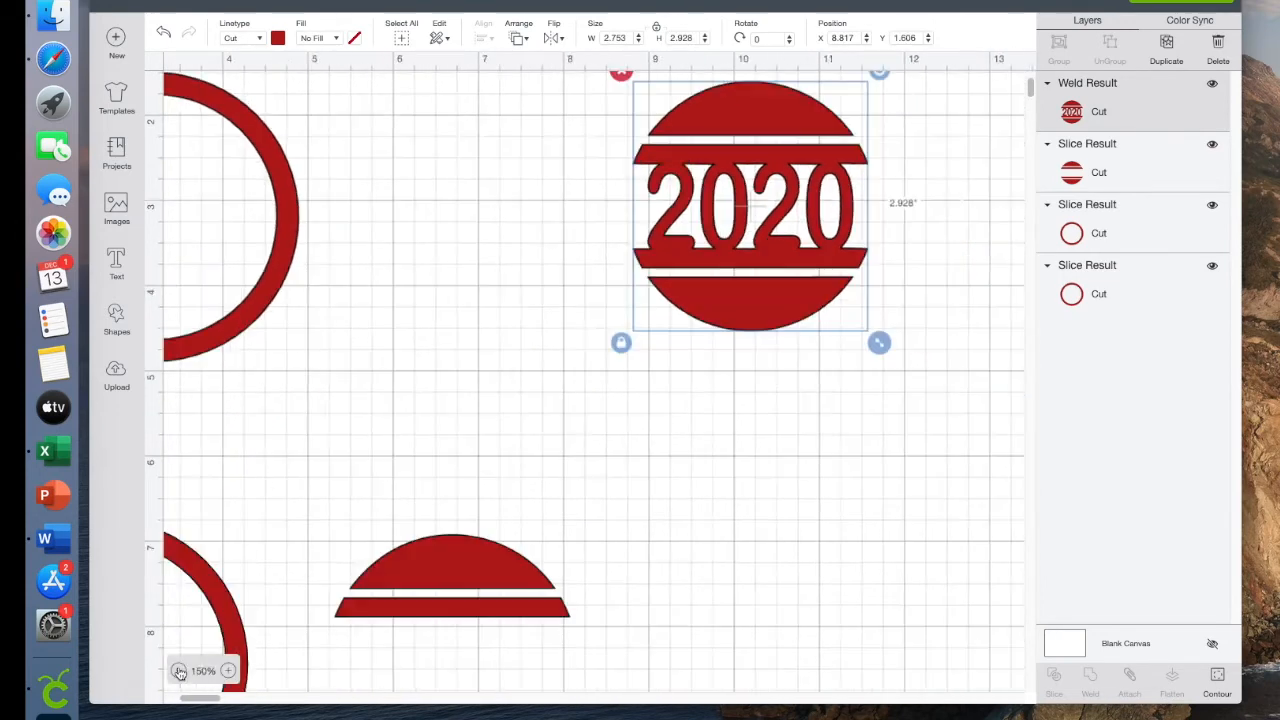
scroll(344, 407, "left", 5)
left_click(439, 400)
left_click_drag(917, 306, 377, 361)
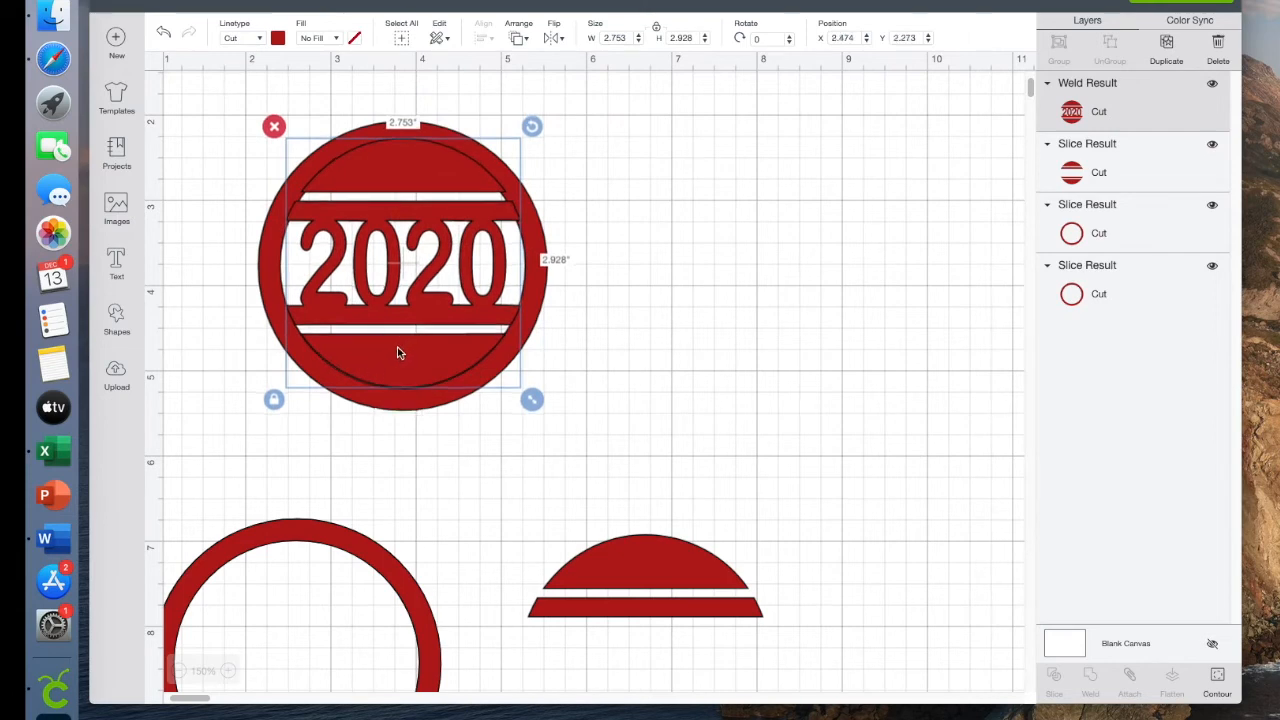
left_click_drag(231, 89, 603, 468)
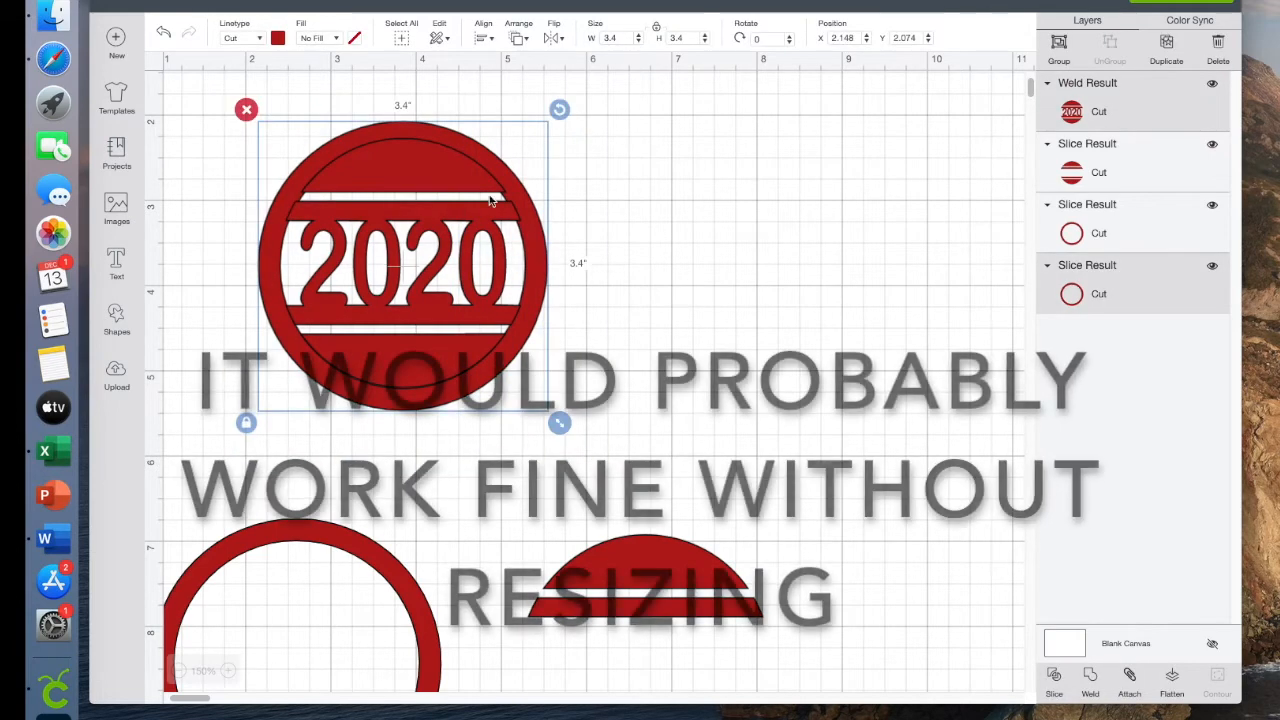
left_click(483, 35)
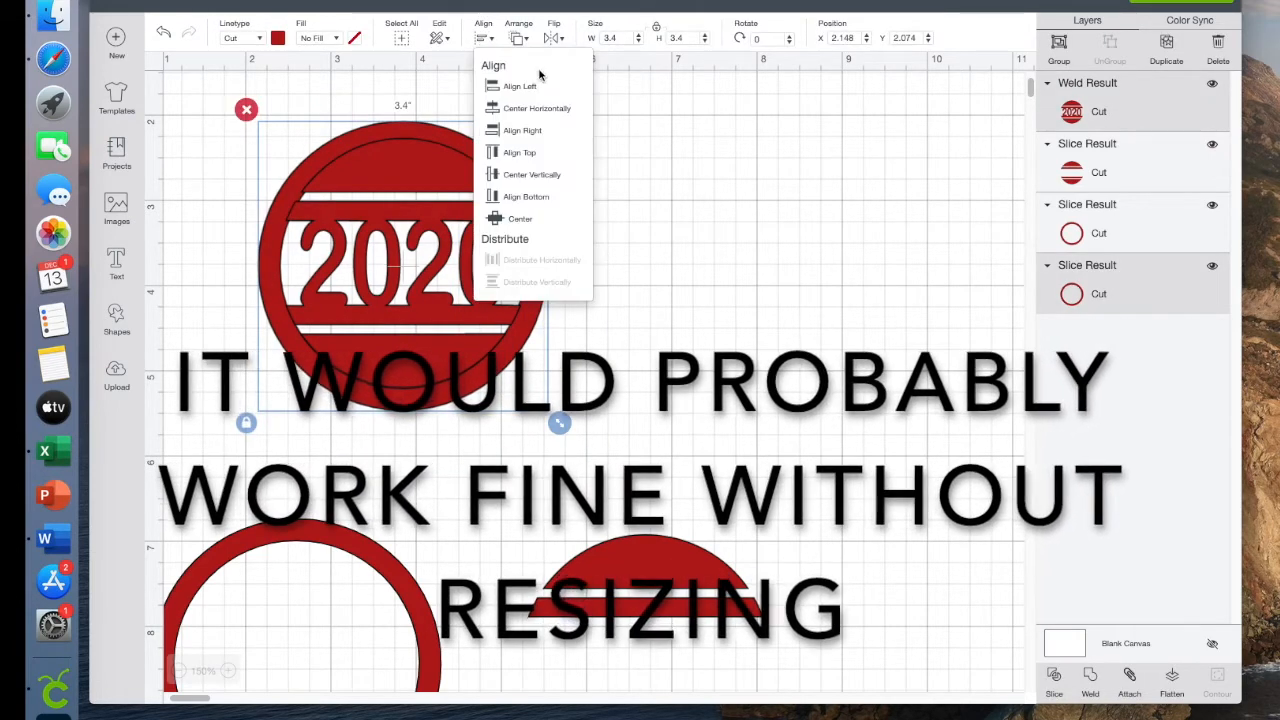
left_click(520, 220)
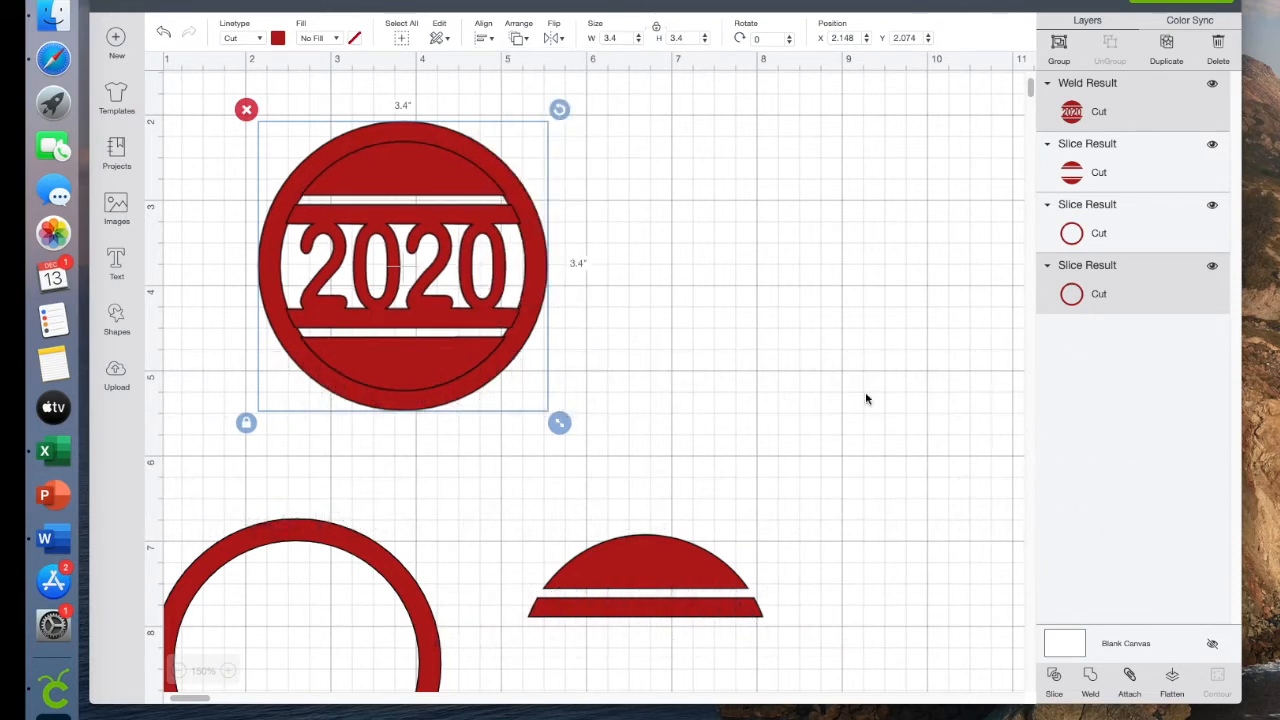
- Weld the 2020 disc and ring into one piece and move it to the right above the duplicate shapes
left_click(1091, 678)
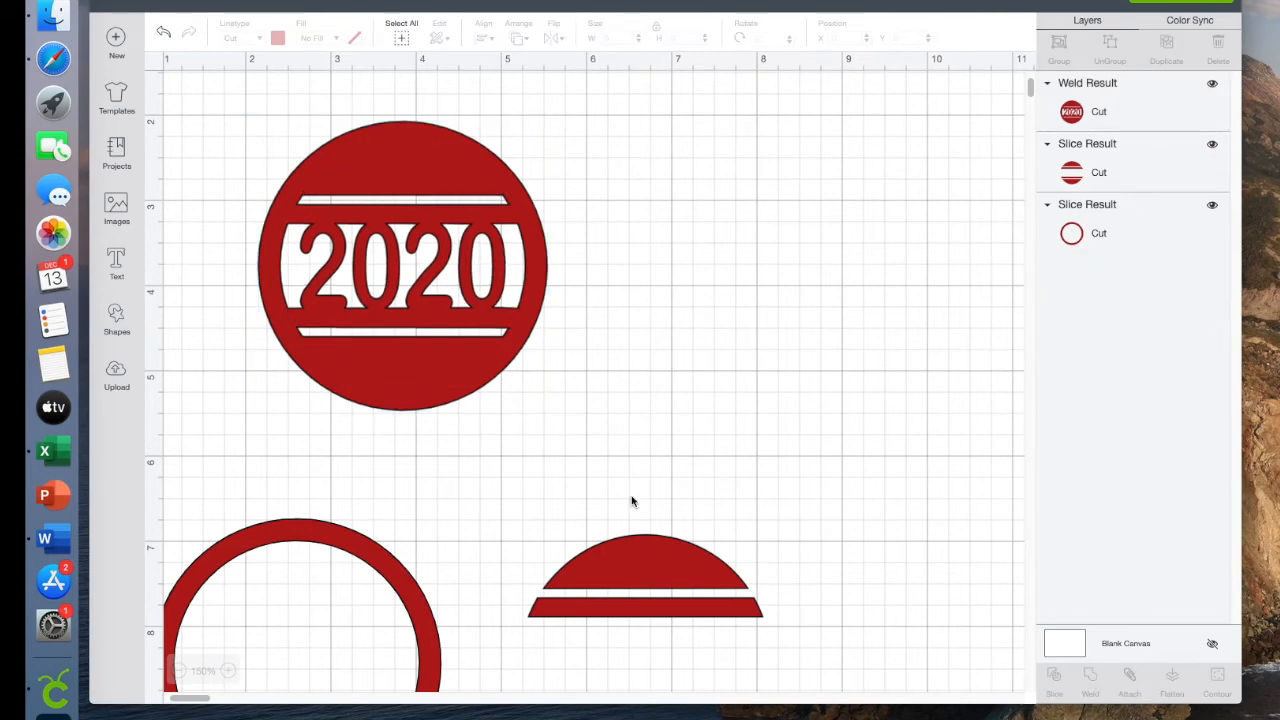
left_click_drag(437, 378, 613, 361)
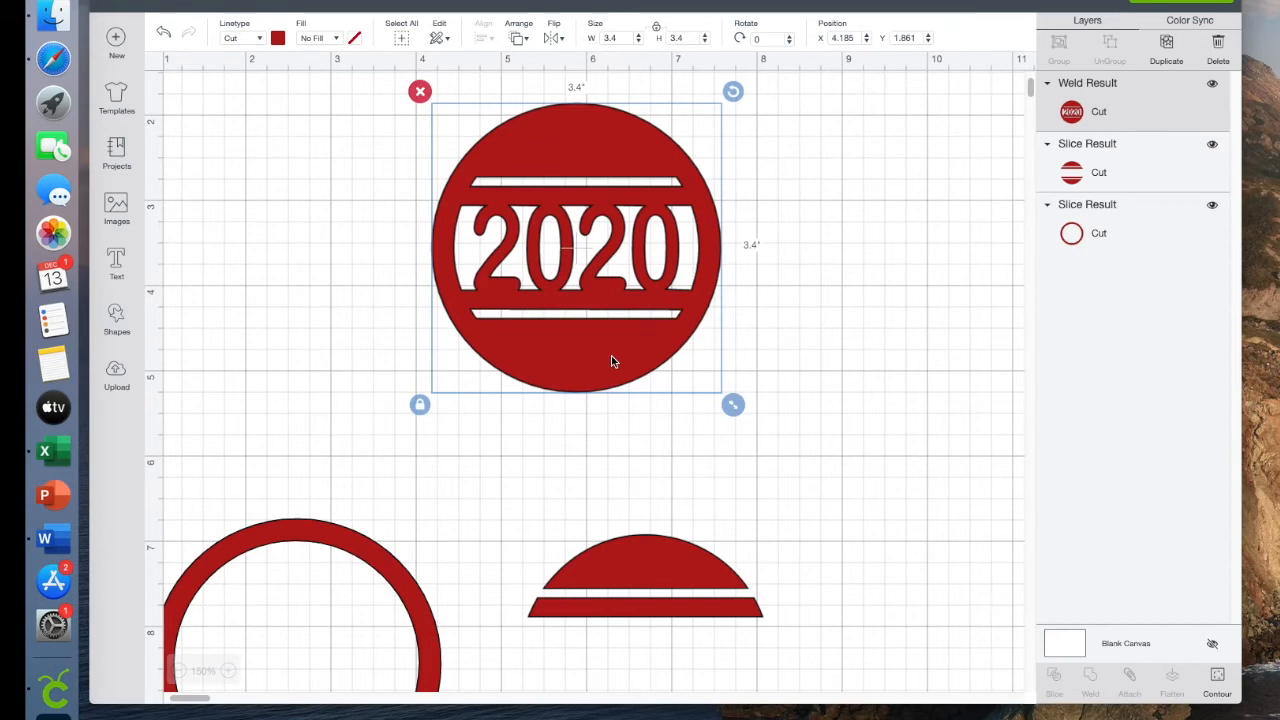
left_click(334, 454)
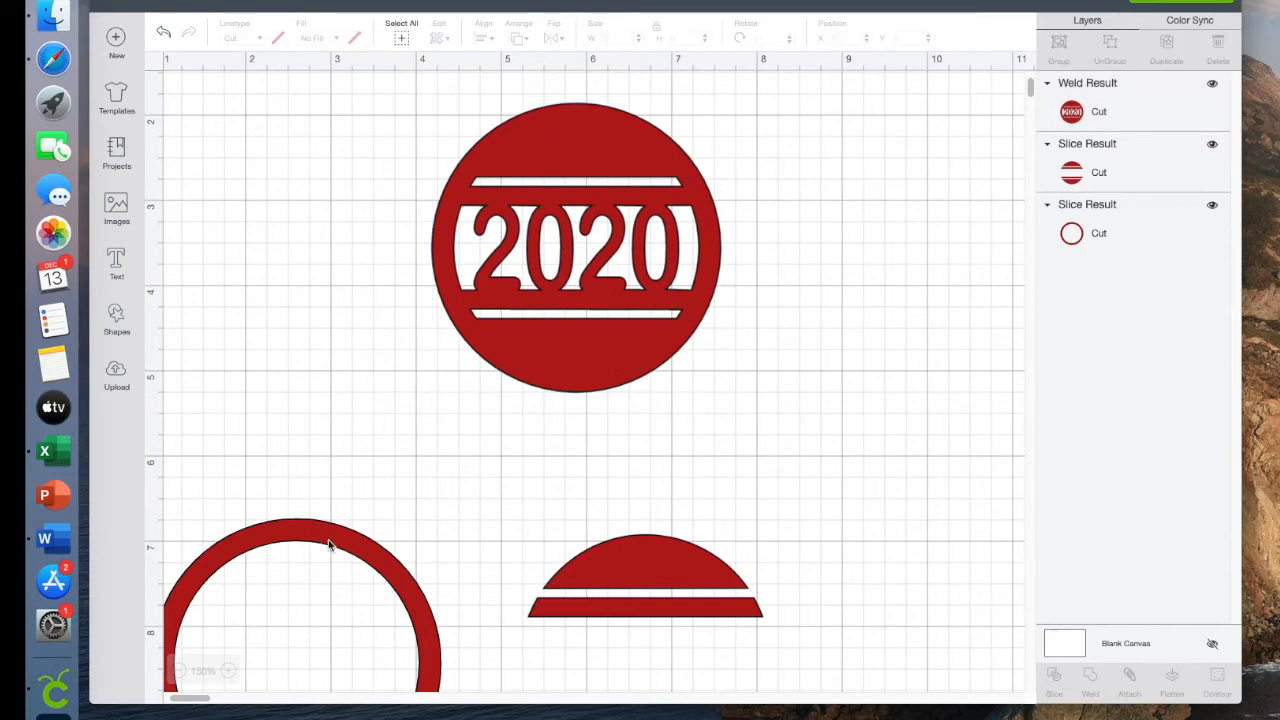
- Recolor the duplicate ring and striped disc below dark purple
left_click_drag(265, 462, 771, 641)
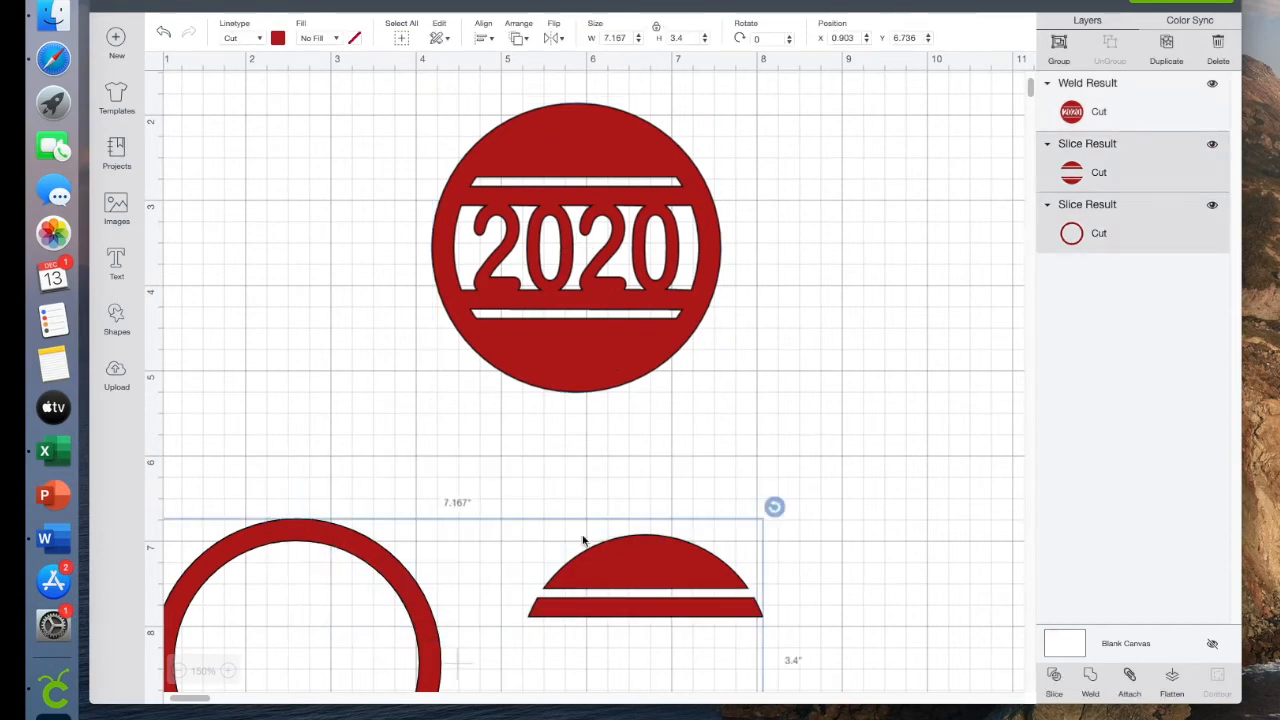
left_click(278, 38)
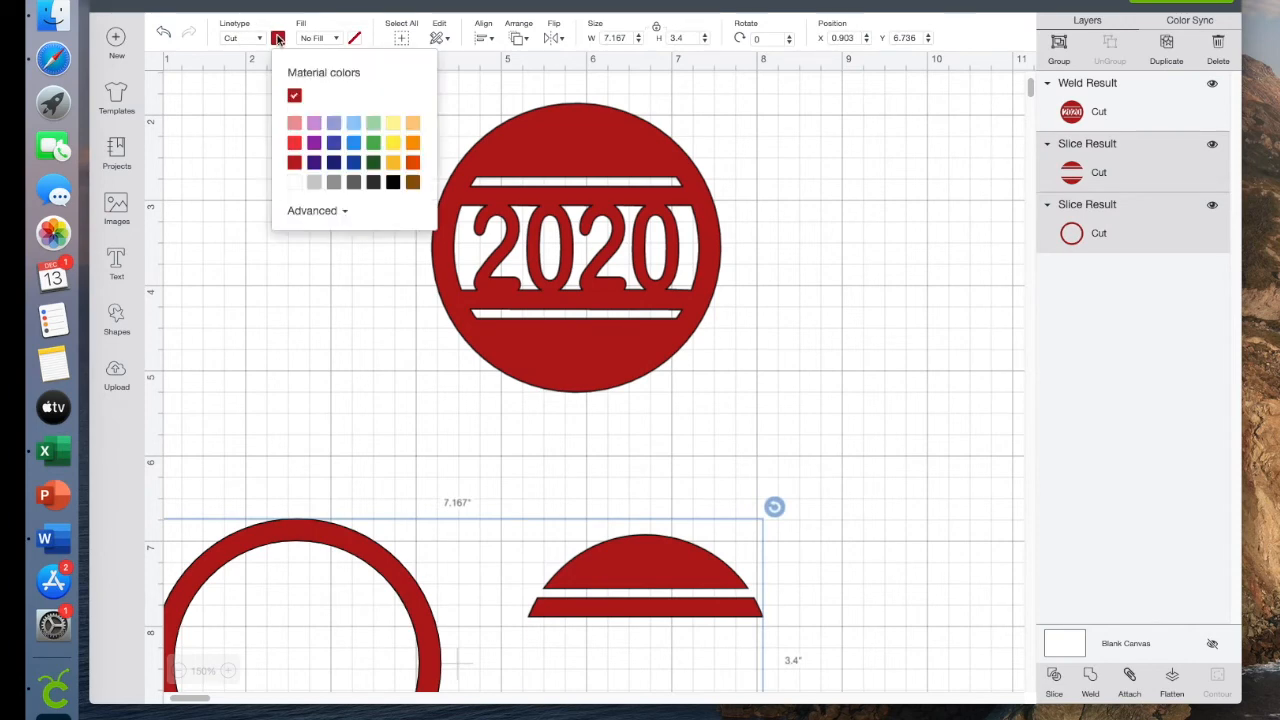
left_click(314, 164)
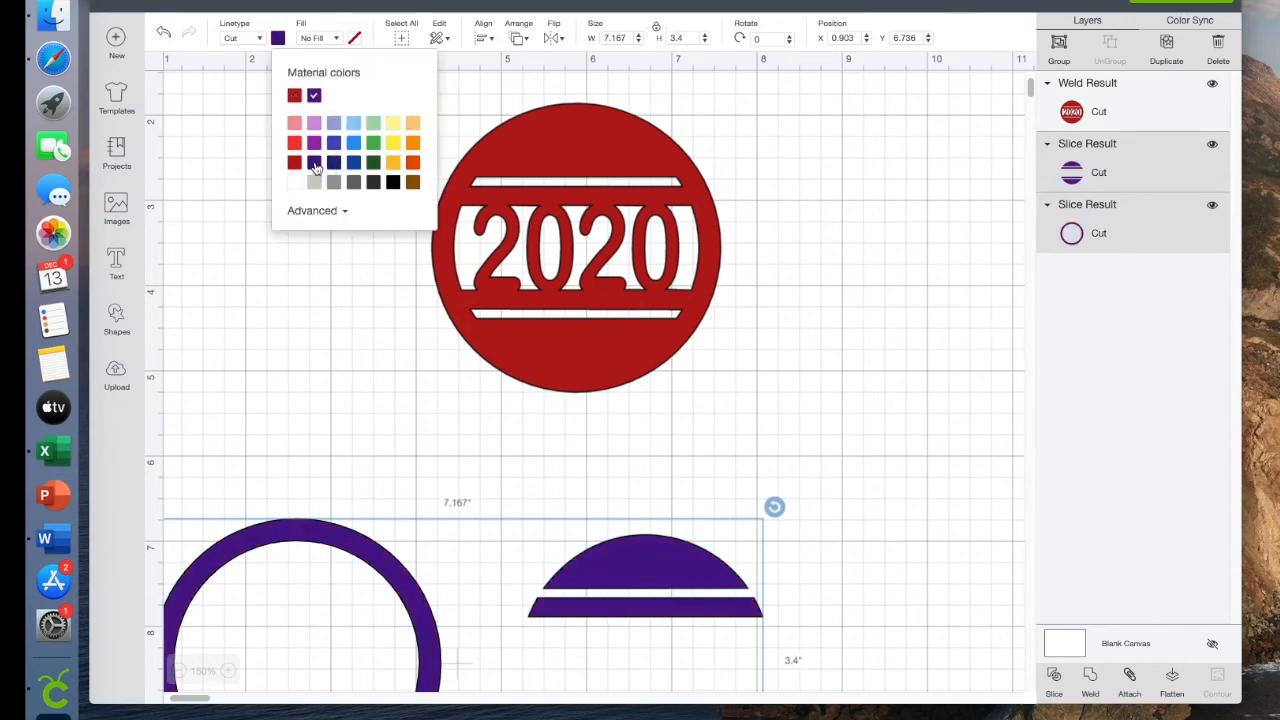
left_click(285, 341)
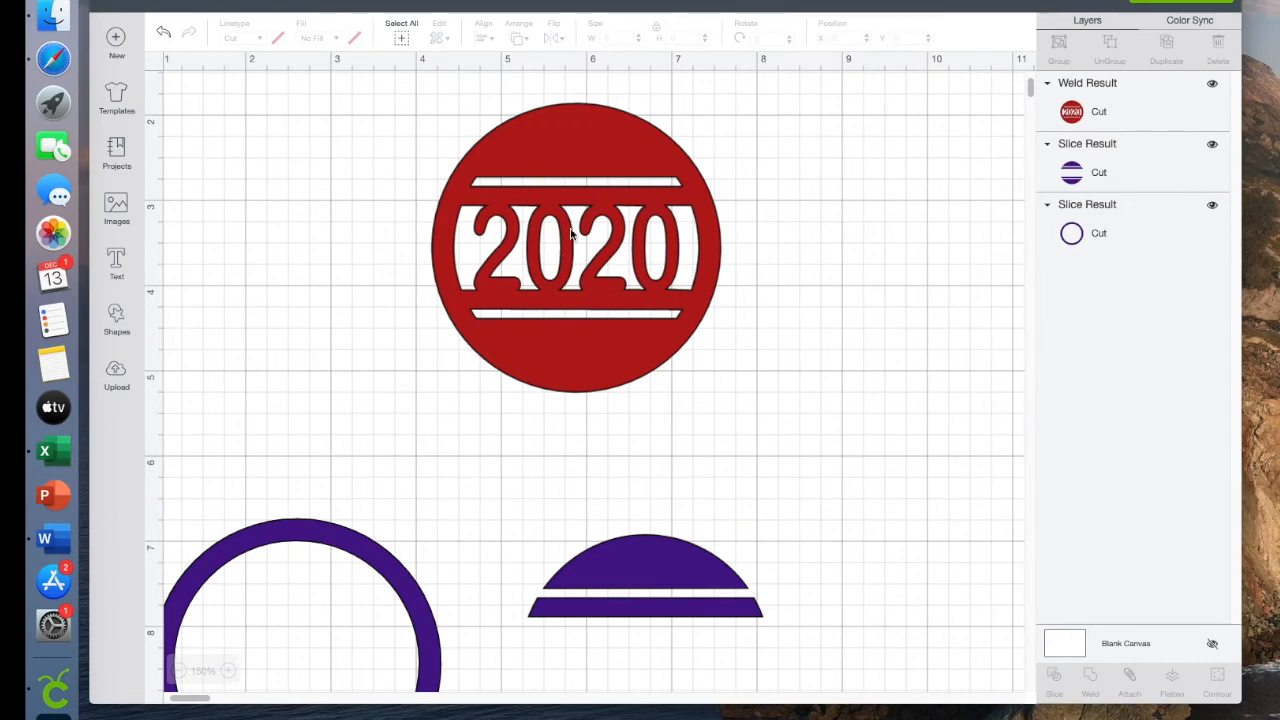
left_click(1166, 4)
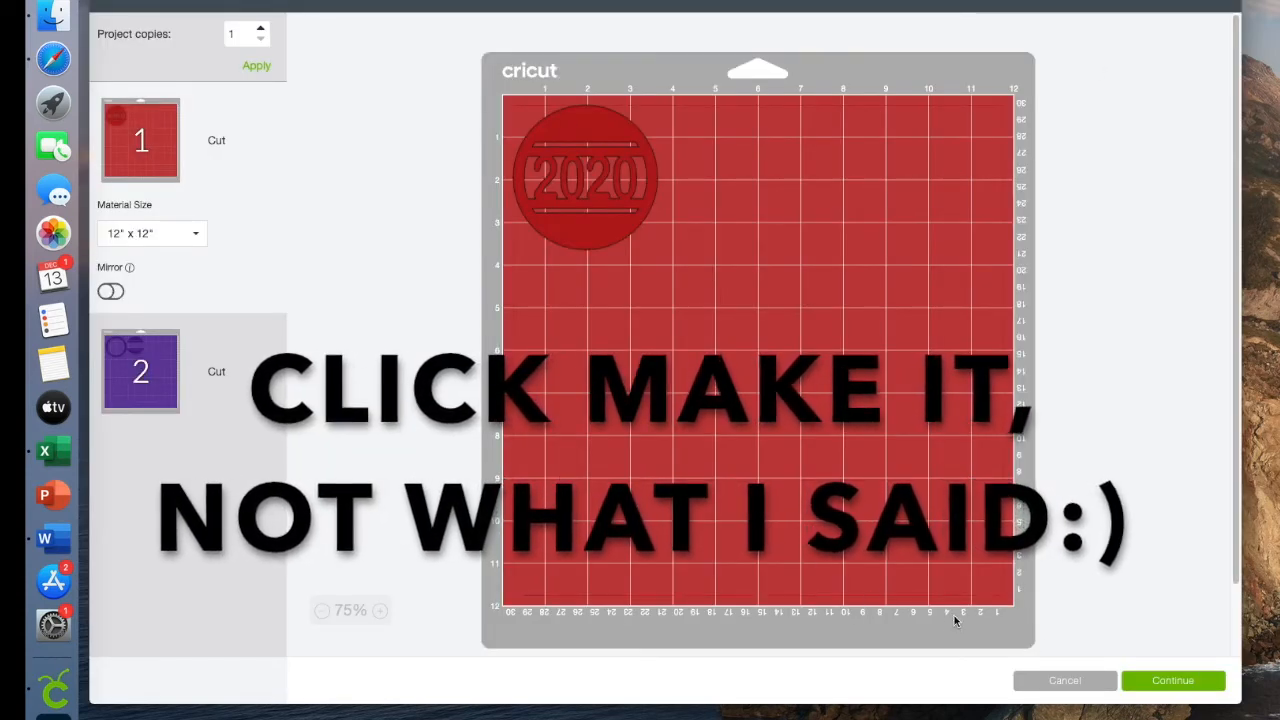
left_click(1087, 683)
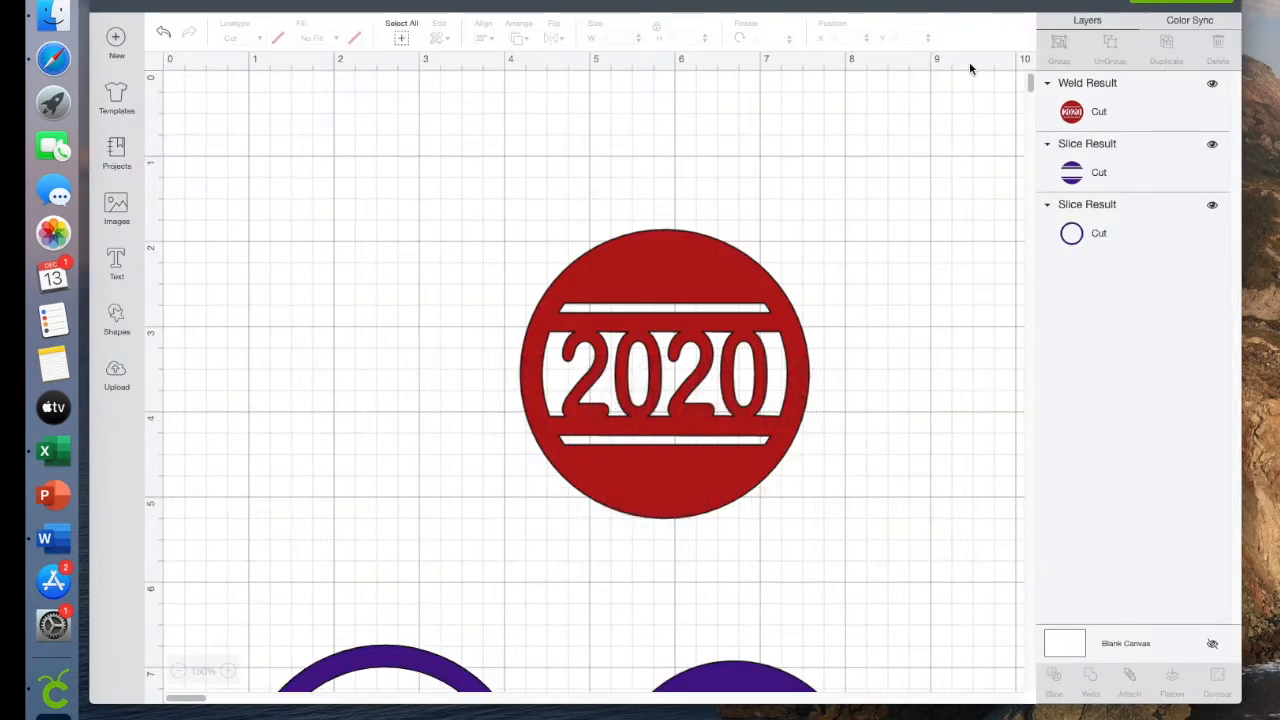
- Switch the target machine to Cricut Joy and send the project to cutting with all materials loaded on a mat
left_click(1080, 2)
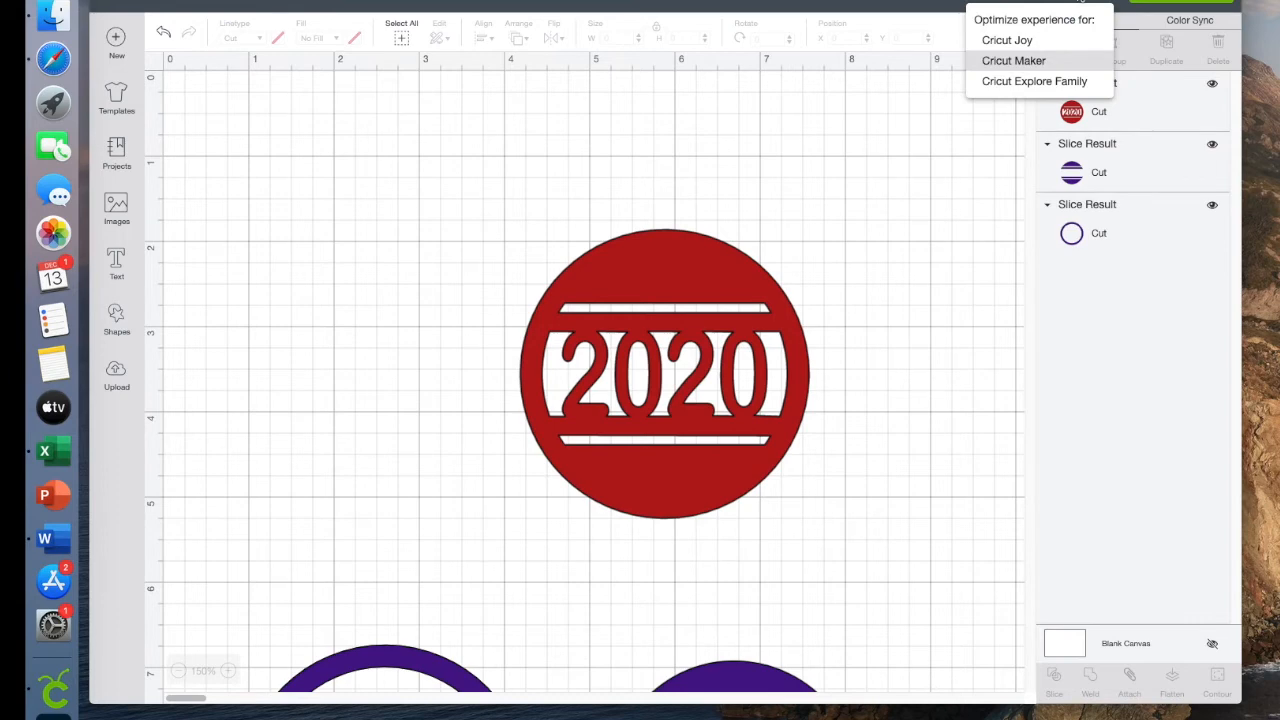
left_click(1006, 44)
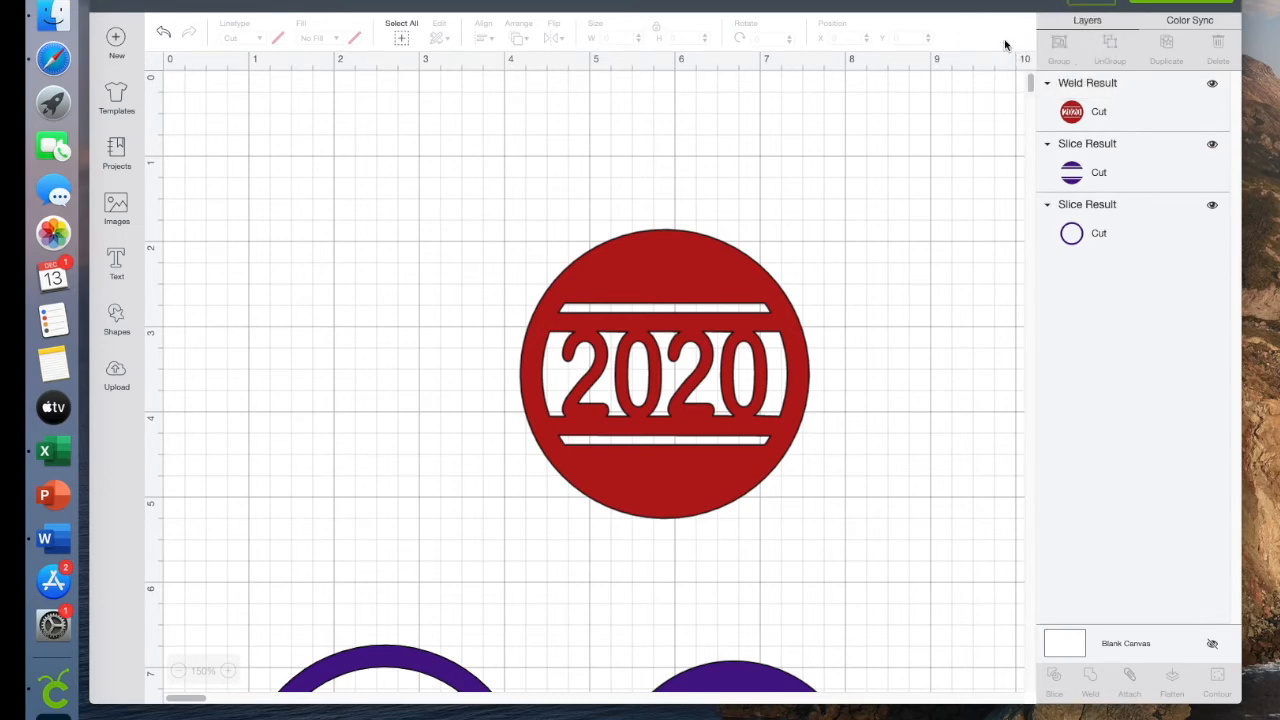
left_click(1176, 2)
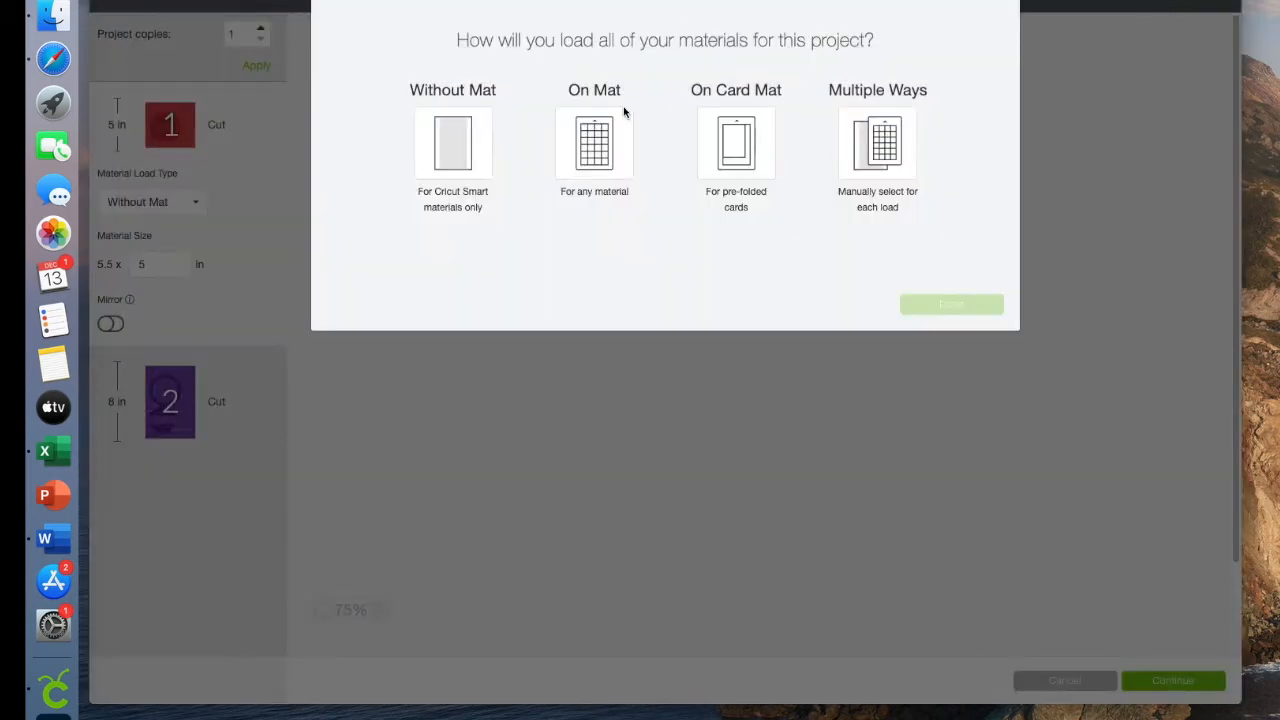
left_click(601, 134)
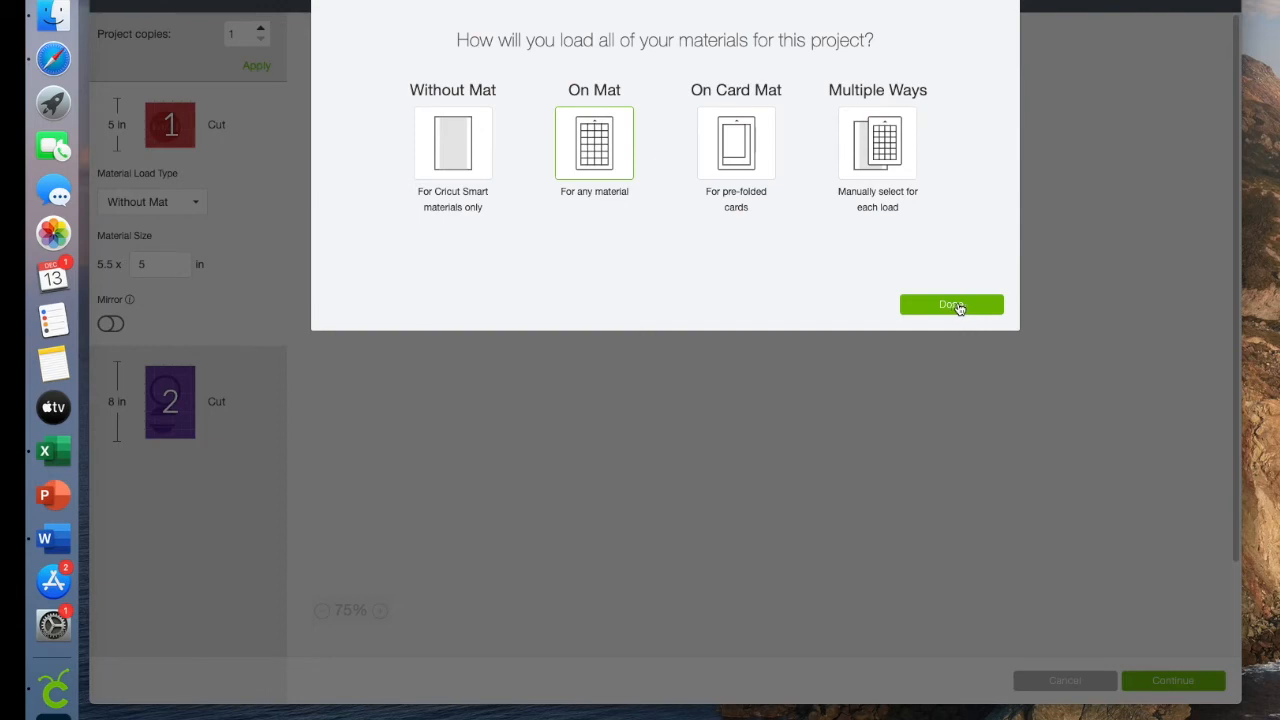
left_click(951, 305)
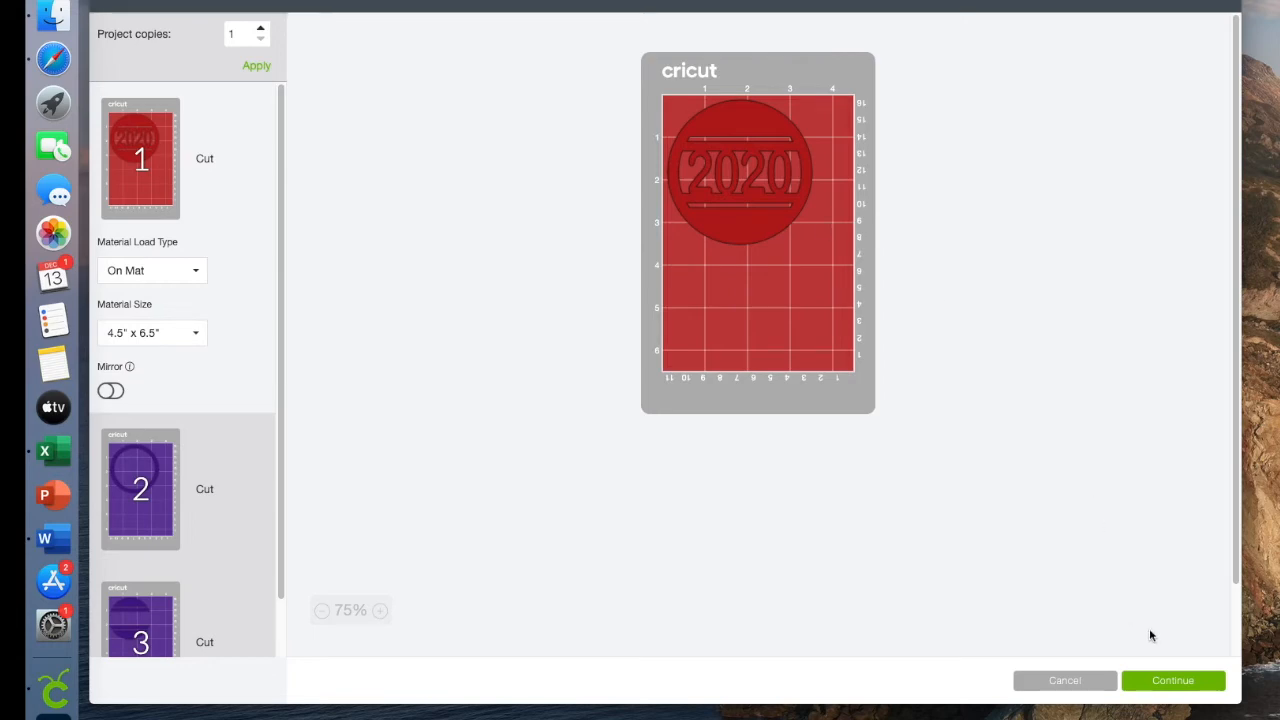
left_click(1177, 682)
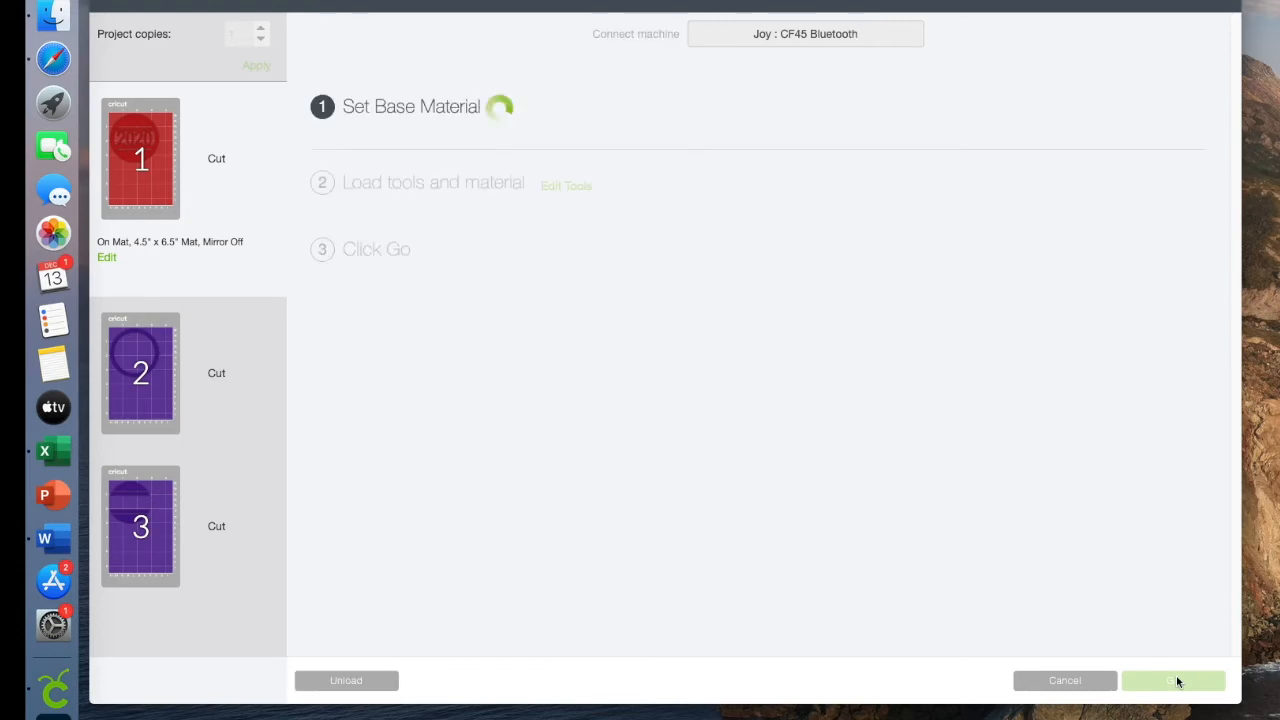
- Find the glitter materials in the full material list and set the base material to Premium Vinyl – Frosted Glitter
left_click(1075, 149)
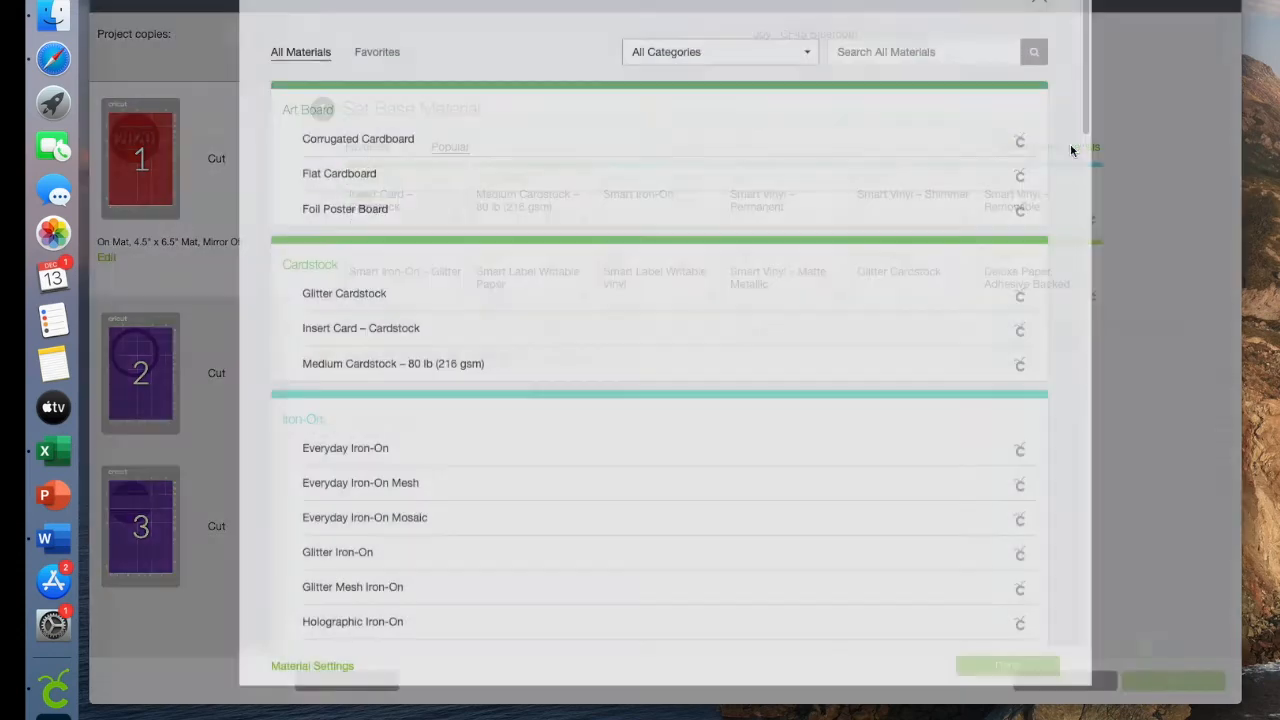
left_click(892, 70)
type("glitter")
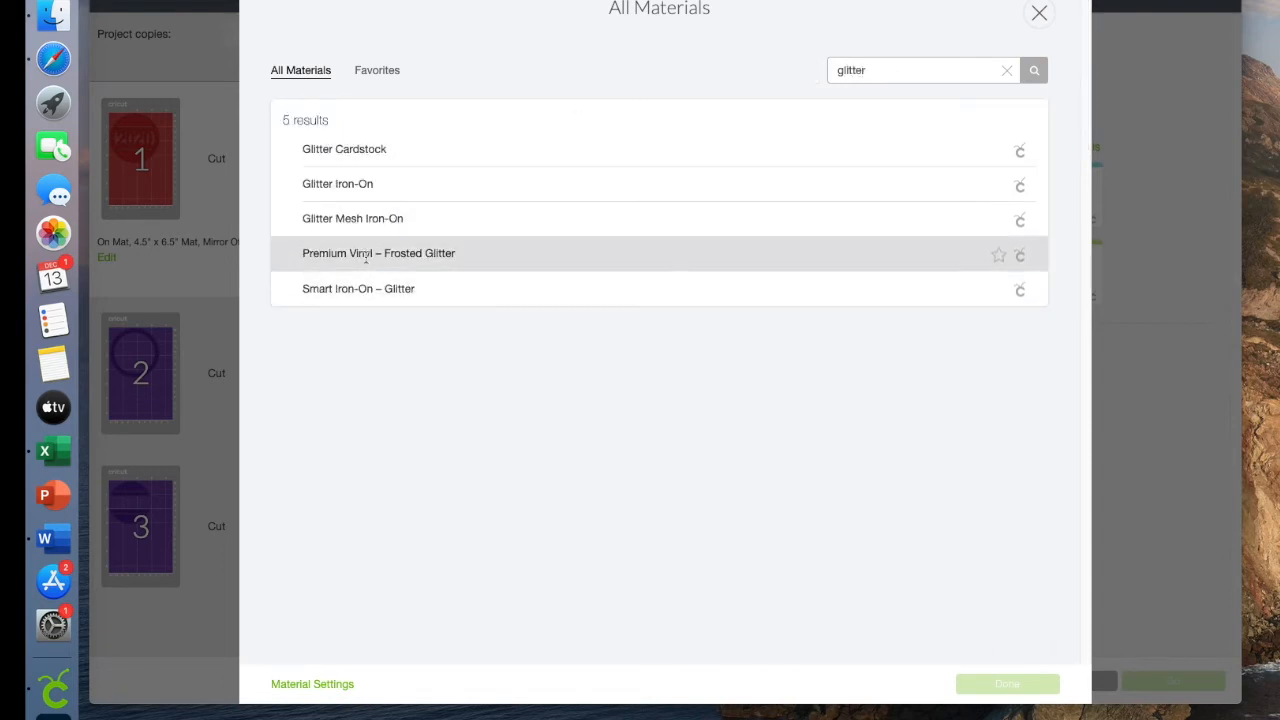
left_click(428, 252)
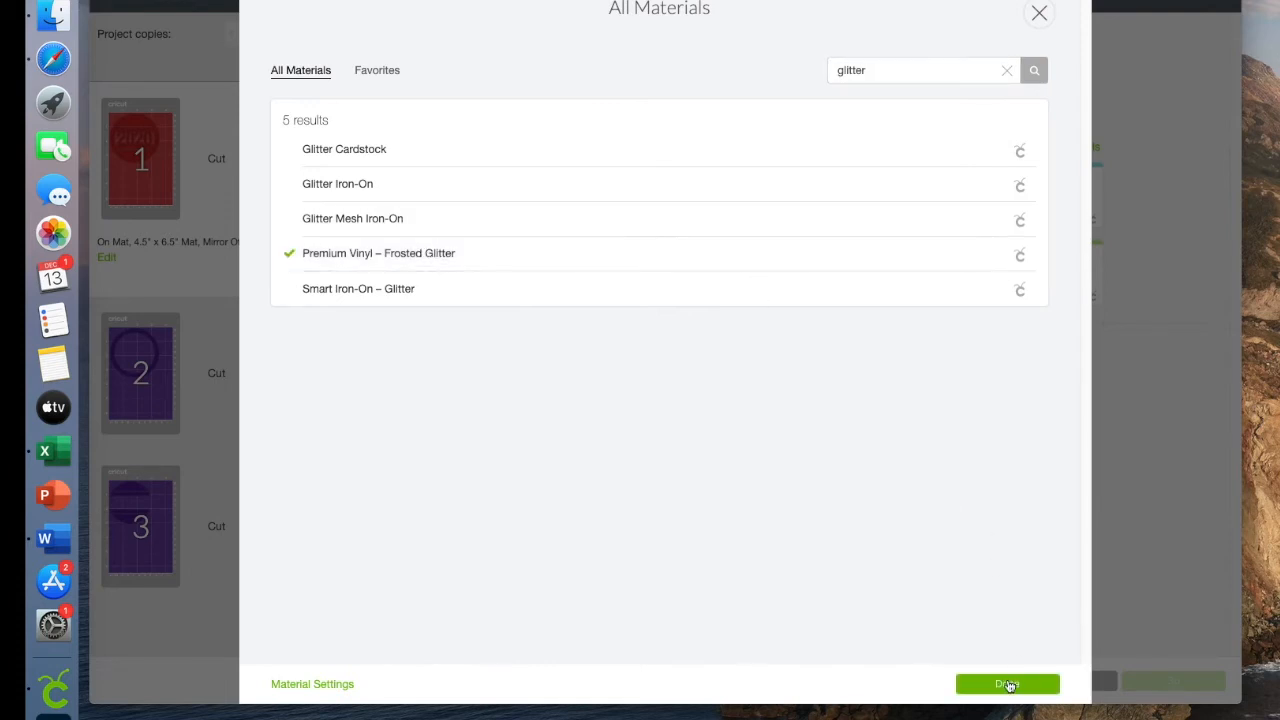
left_click(1007, 684)
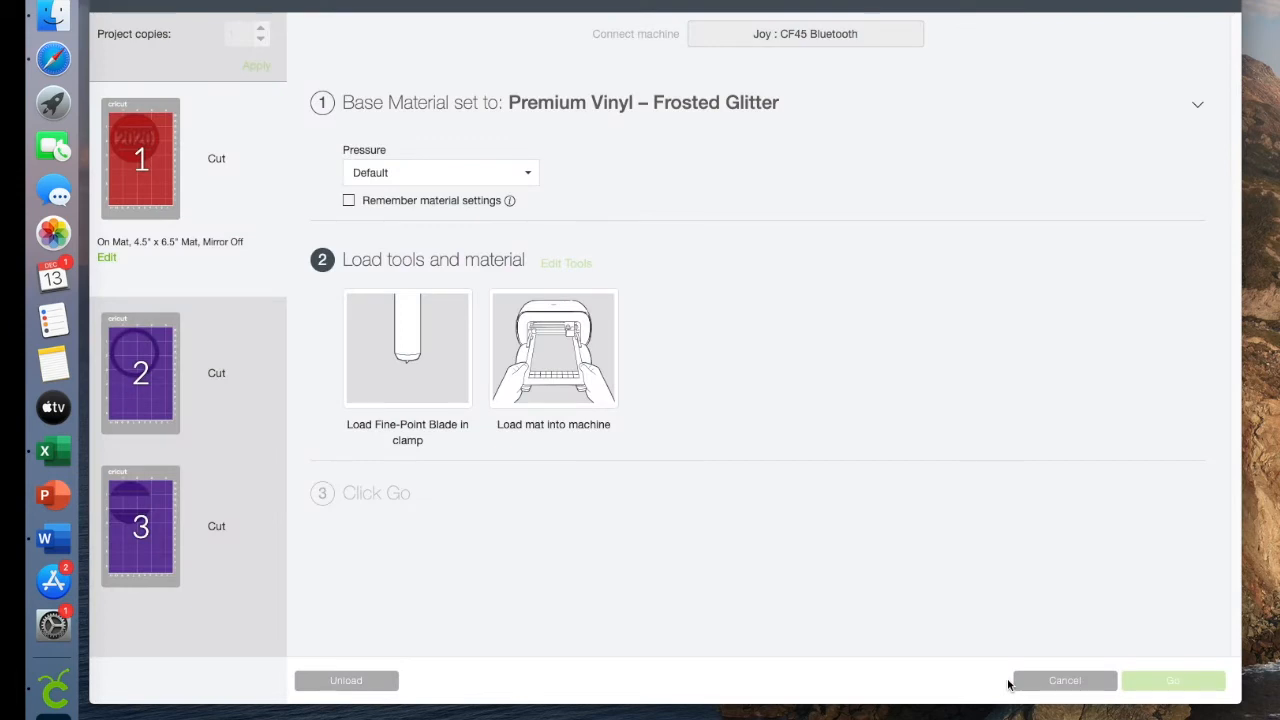